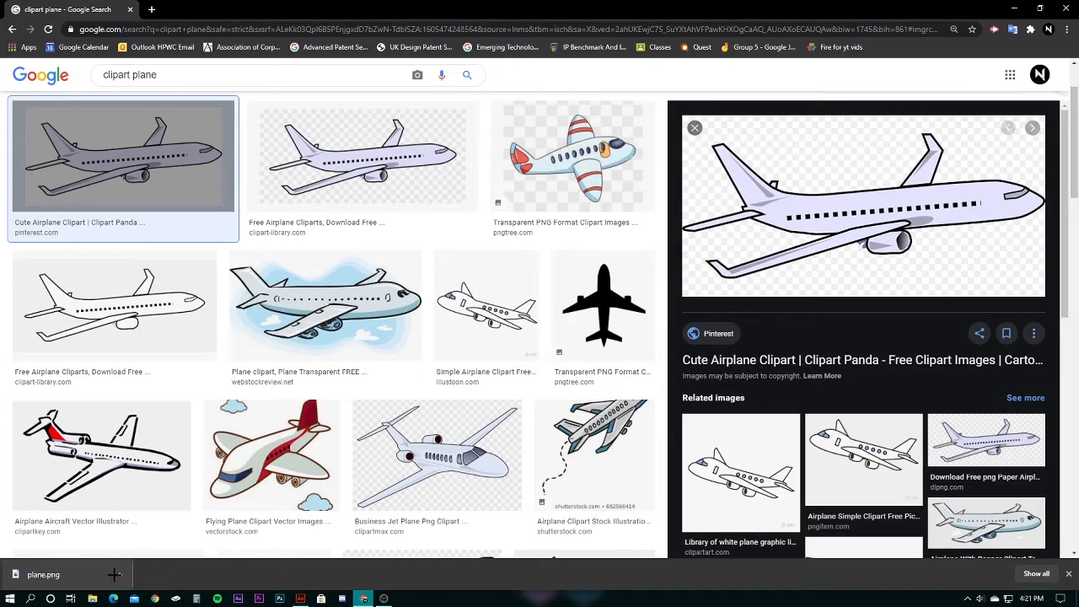
Import the downloaded plane.png from the browser onto the Animate stage and minimize the browser window.
key(super+Down)
drag(819, 34, 780, 51)
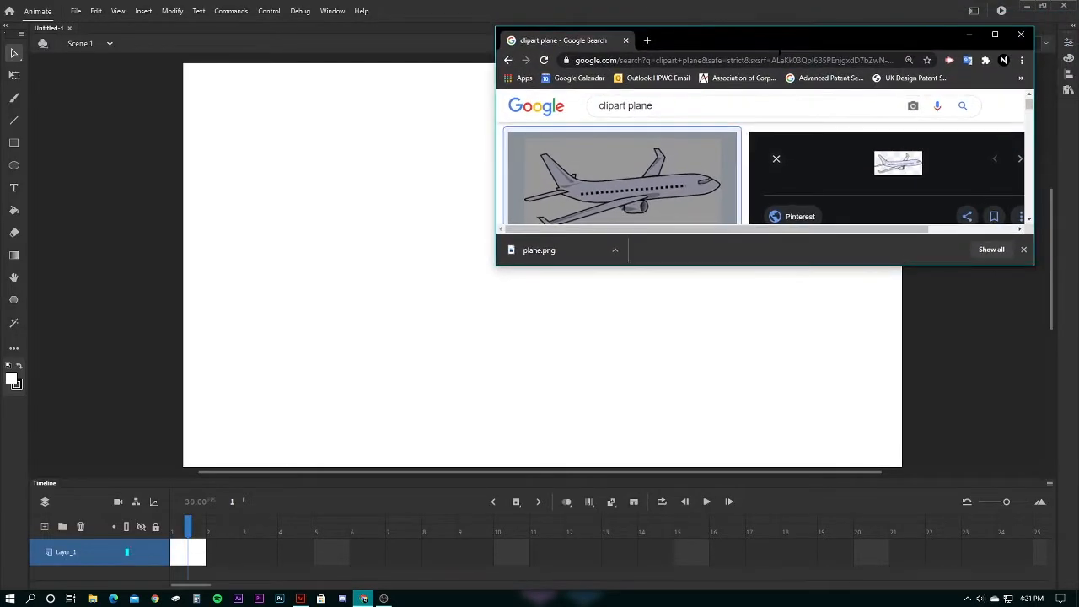
drag(539, 250, 304, 135)
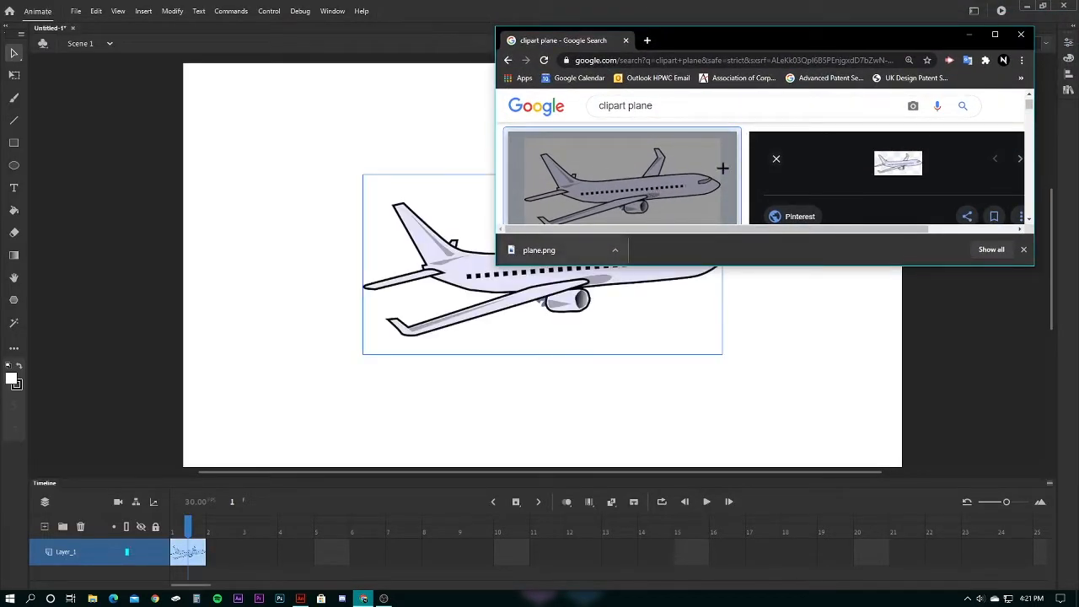
click(969, 35)
Move the plane image to the stage's upper-left corner and scale it down to roughly a third of its size.
drag(601, 268, 421, 147)
drag(486, 189, 499, 196)
click(14, 74)
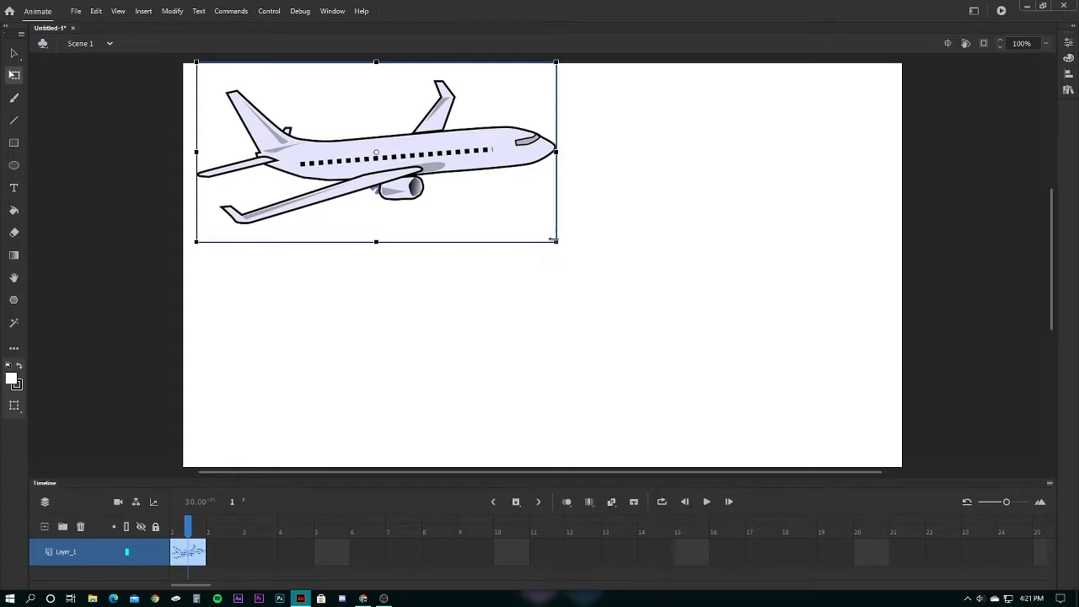
mouse_move(553, 240)
mouse_down()
mouse_move(487, 240)
mouse_move(554, 243)
mouse_up()
drag(556, 243, 297, 118)
click(426, 105)
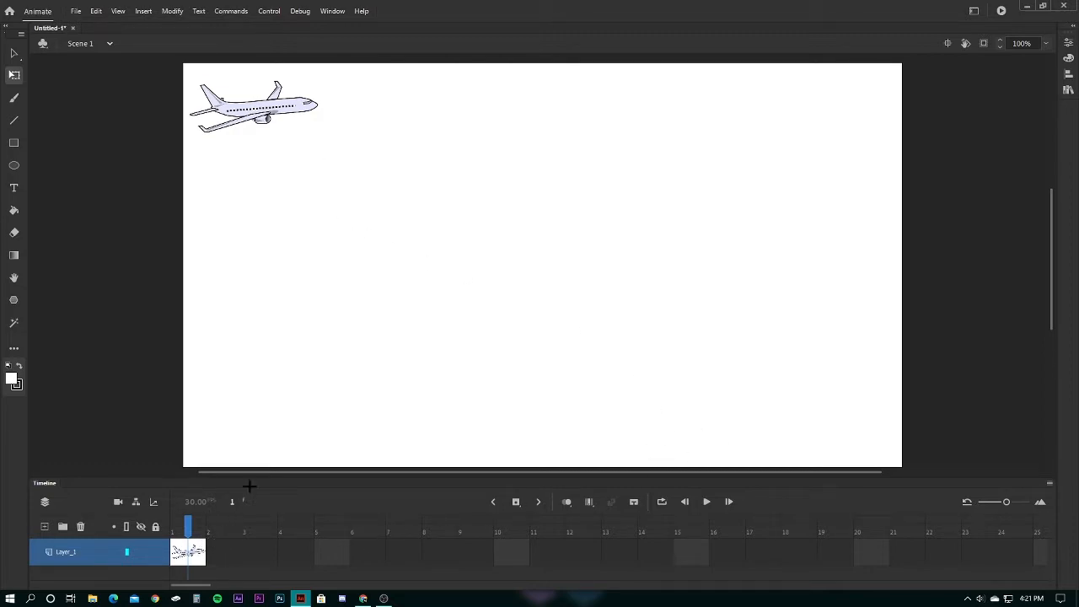
Convert the plane image to a Movie Clip symbol with the default name Symbol 1.
click(258, 103)
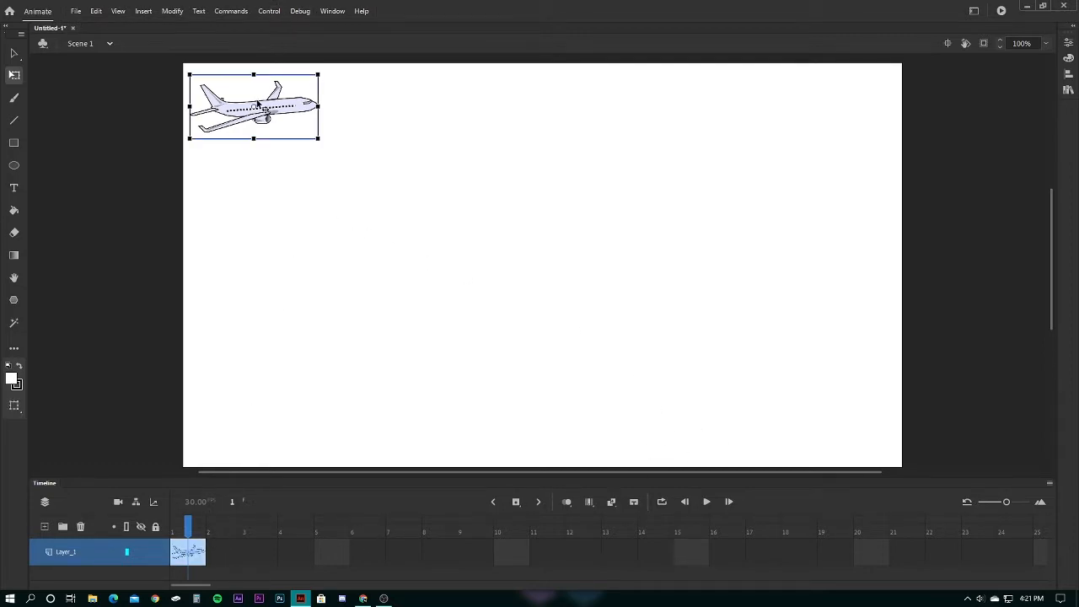
click(170, 11)
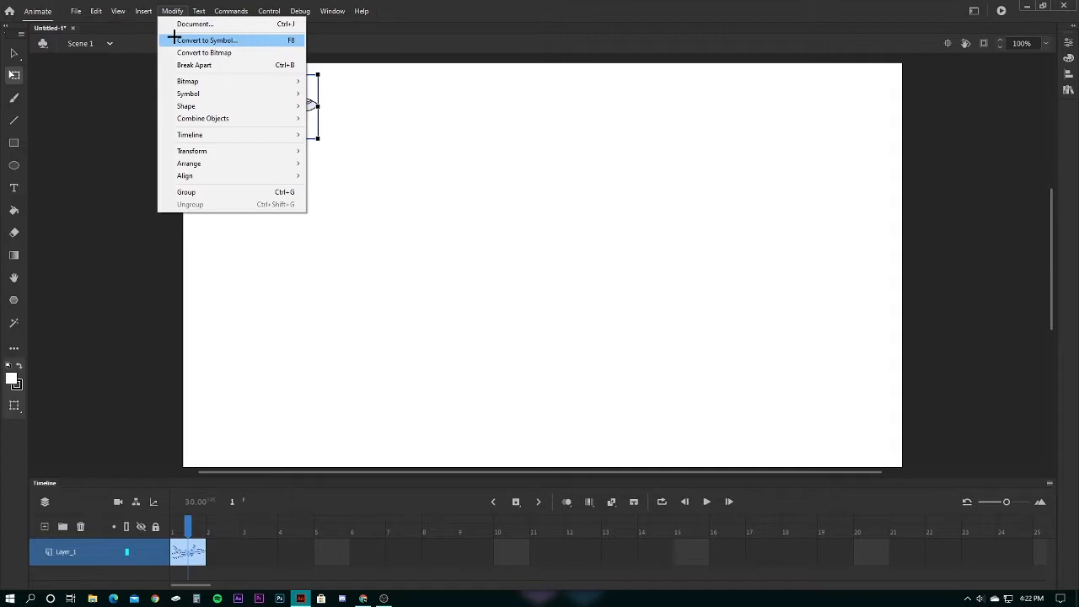
click(217, 41)
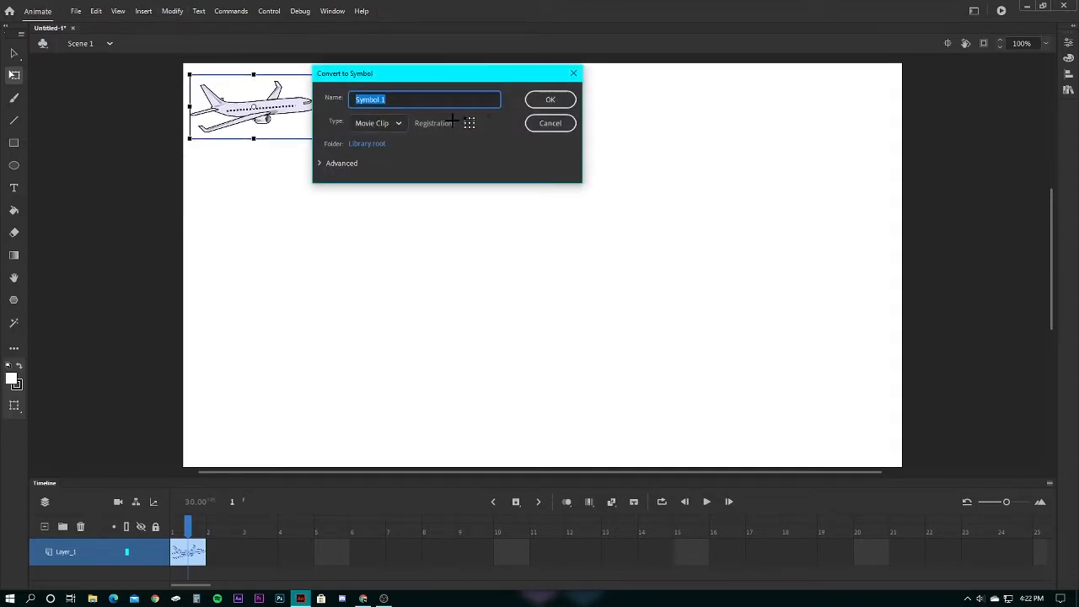
click(555, 100)
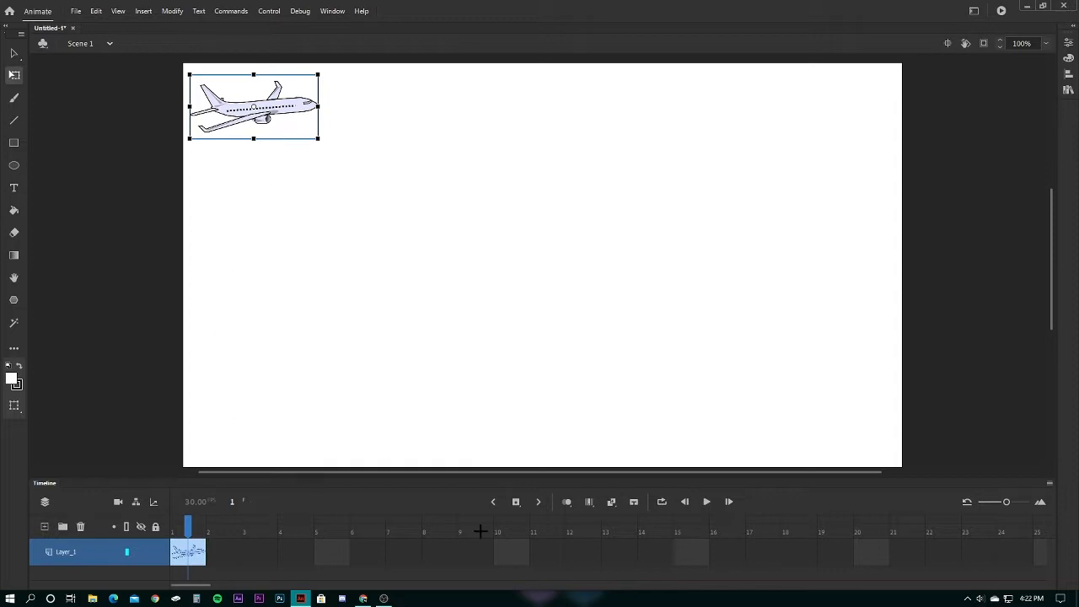
Create a motion tween on Layer_1 and place the plane in the stage's lower-right corner at frame 30.
right_click(190, 549)
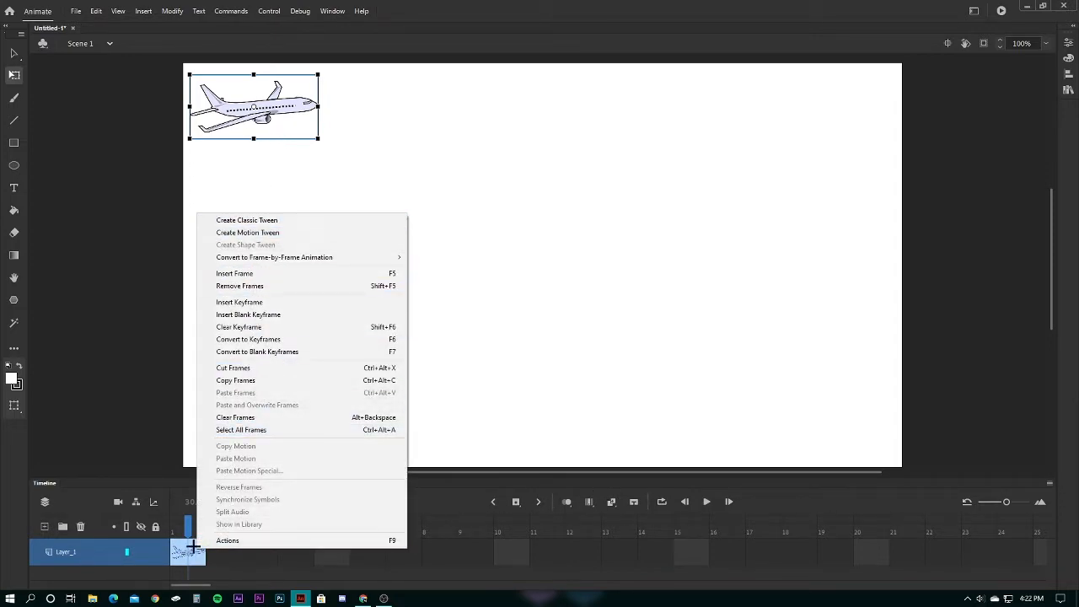
click(314, 233)
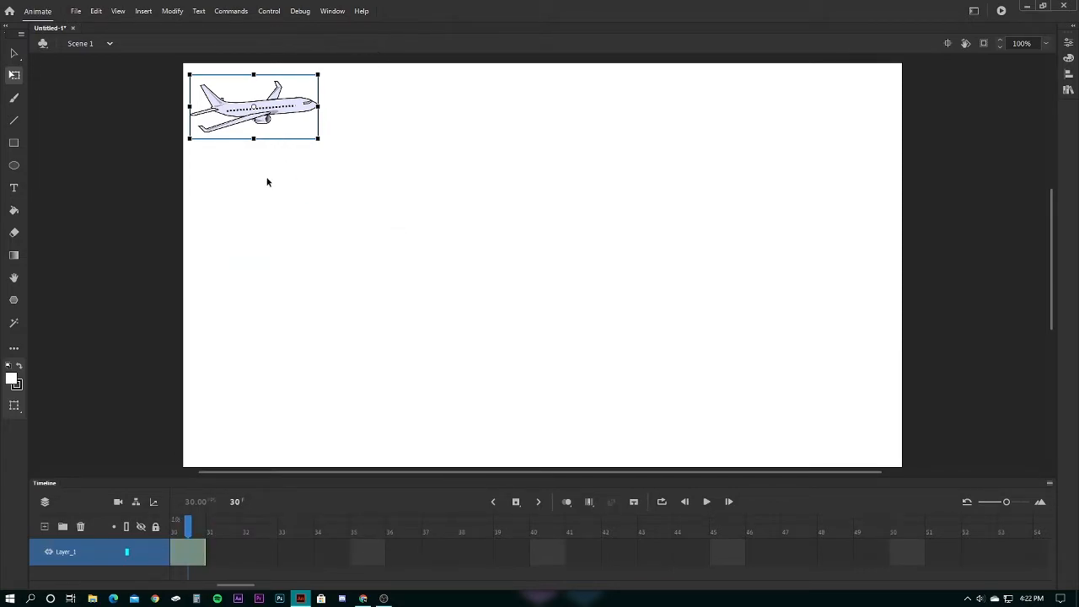
drag(281, 110, 845, 411)
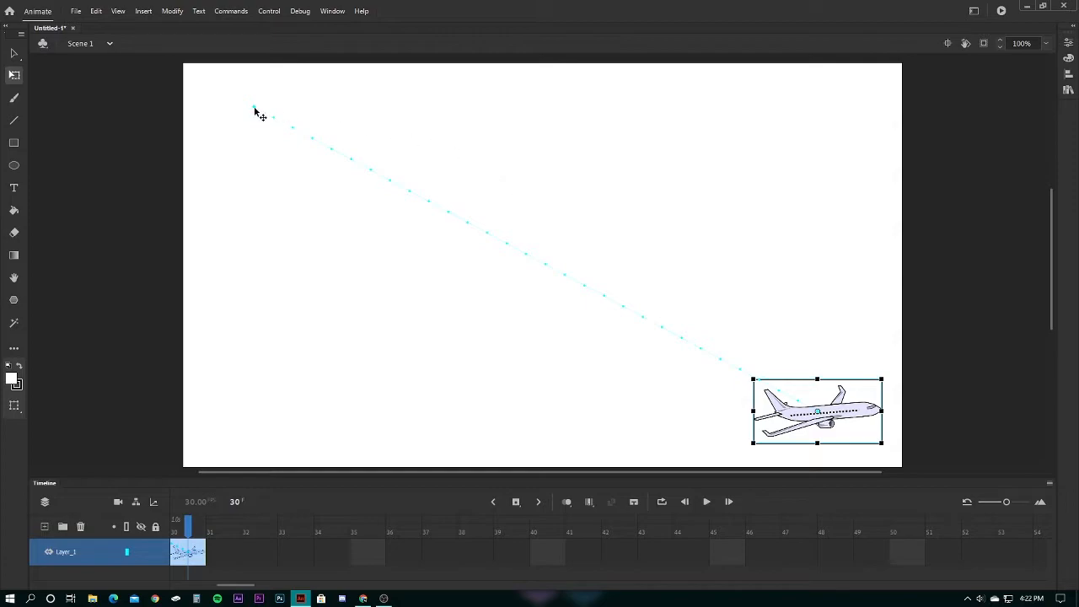
Move the motion path's start point out to the stage's upper-left corner and readjust the plane's end position near the lower-right corner.
mouse_move(253, 109)
mouse_down()
mouse_move(233, 106)
mouse_move(253, 106)
mouse_up()
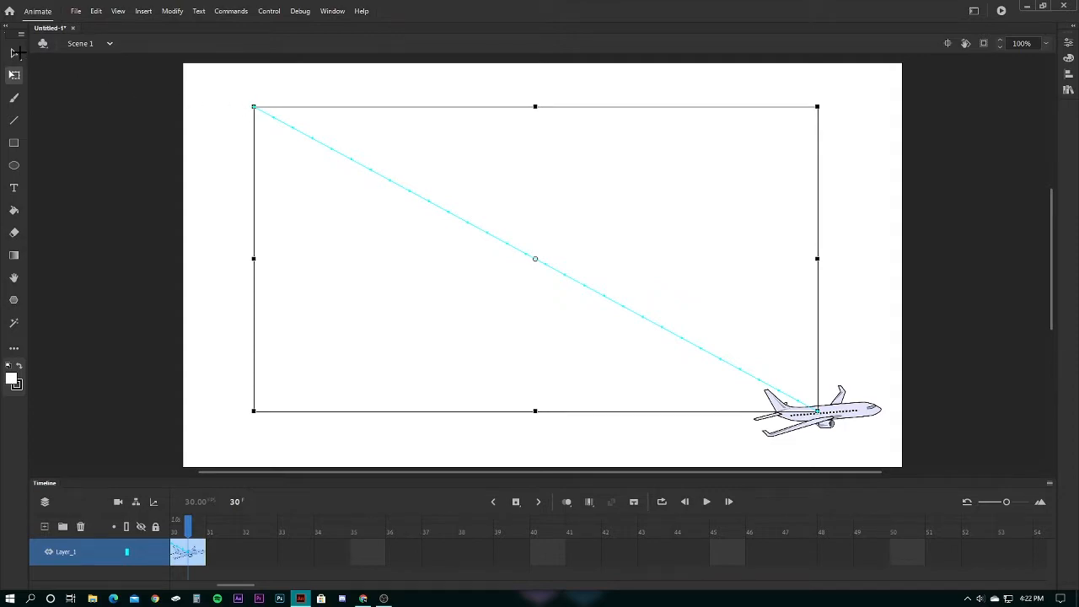
key(v)
click(254, 110)
drag(247, 111, 195, 81)
click(795, 393)
drag(794, 392, 855, 402)
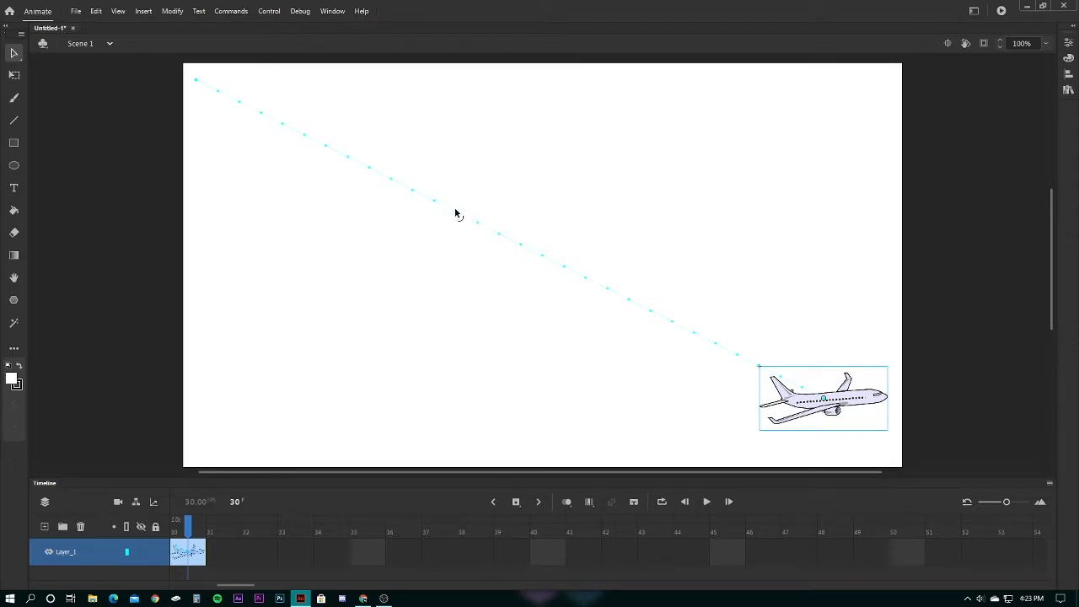
Bend the straight motion path into a downward-sagging curve and play the animation.
drag(455, 214, 441, 234)
drag(372, 279, 429, 212)
drag(388, 252, 346, 227)
click(706, 502)
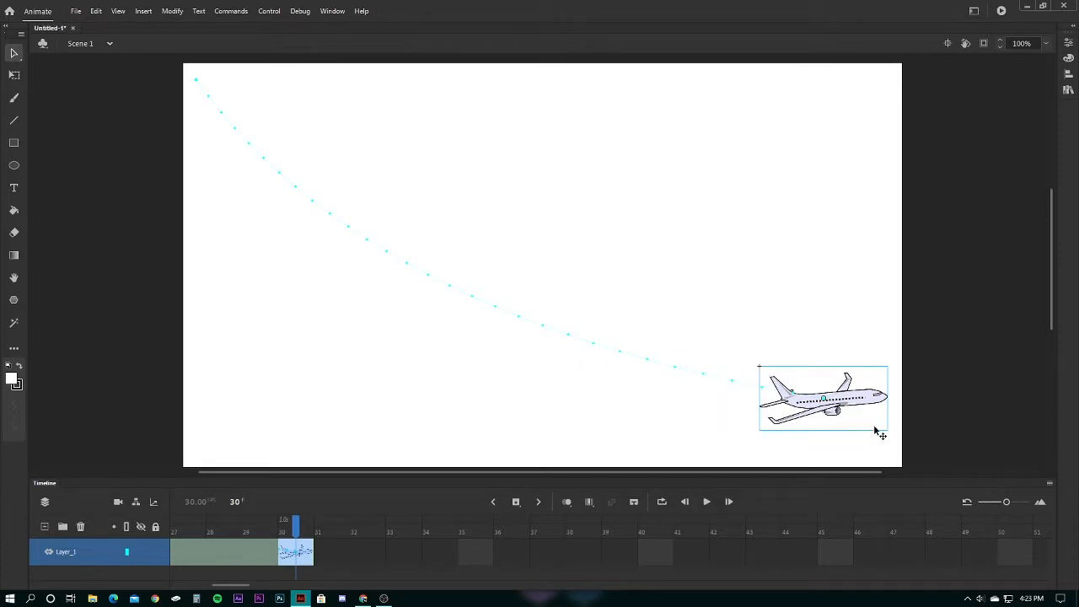
Rotate the plane at frame 1 so its nose tilts downward along the start of the motion path.
drag(293, 520, 110, 519)
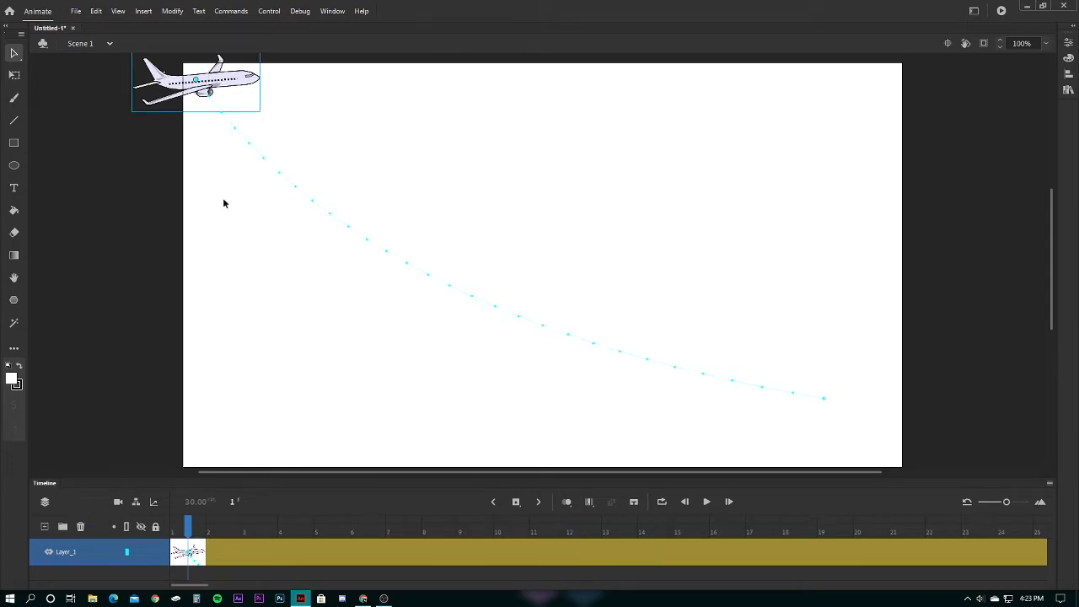
scroll(207, 281, up, 3)
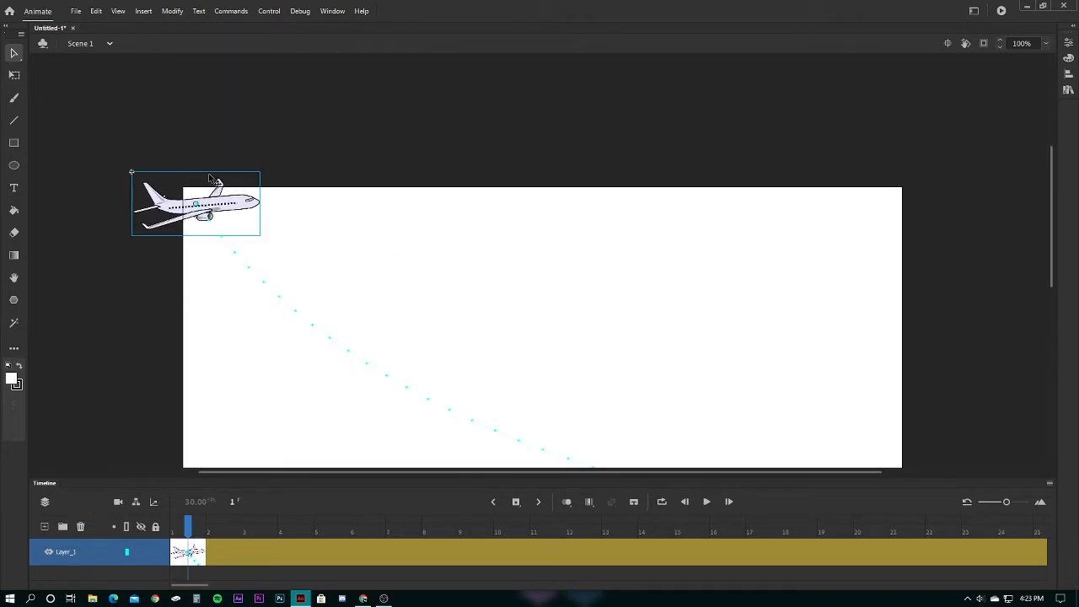
click(14, 74)
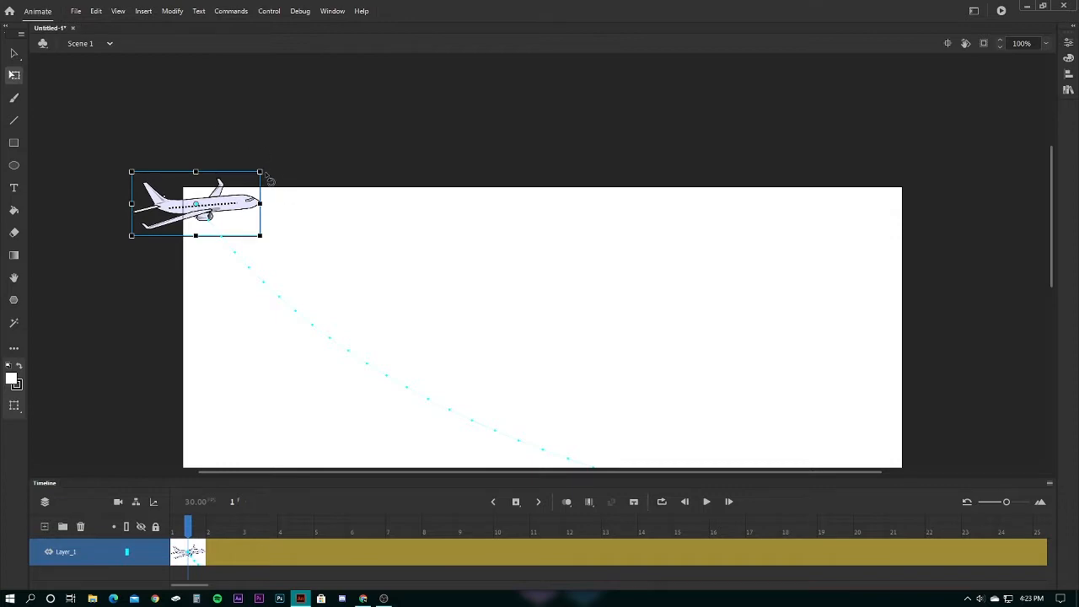
mouse_move(269, 180)
mouse_down()
mouse_move(278, 214)
mouse_move(271, 195)
mouse_up()
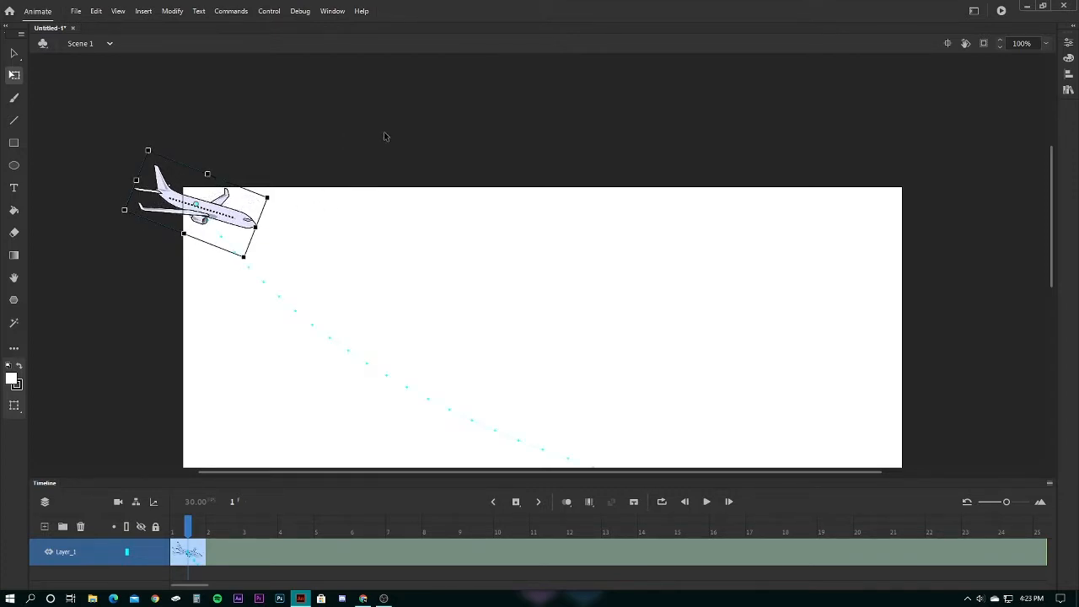
scroll(499, 242, down, 3)
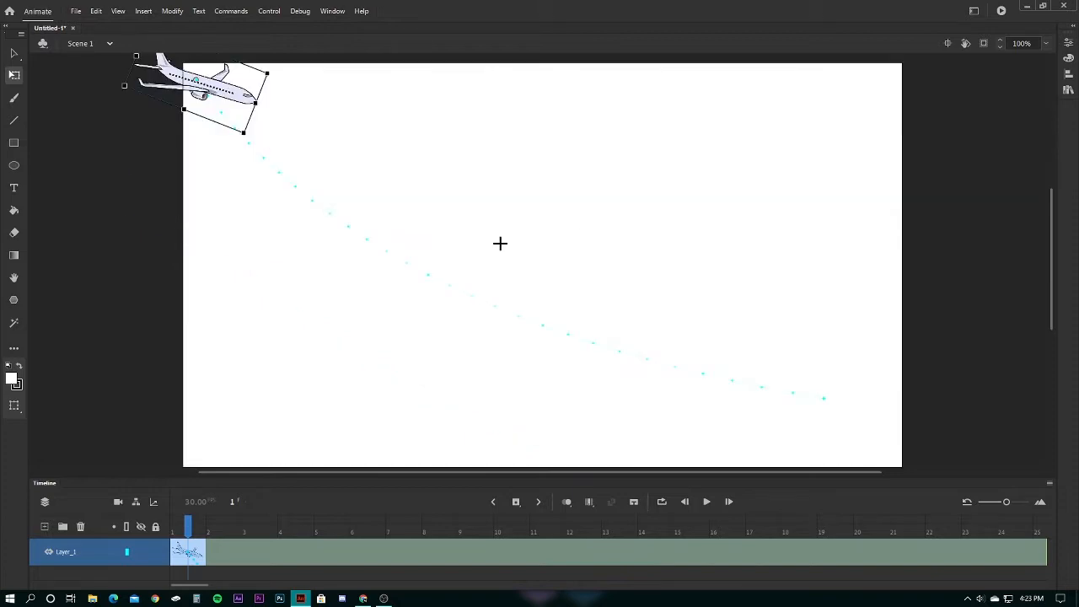
Rotate the plane back to level at frame 30, preview the animation and deselect the plane.
click(706, 501)
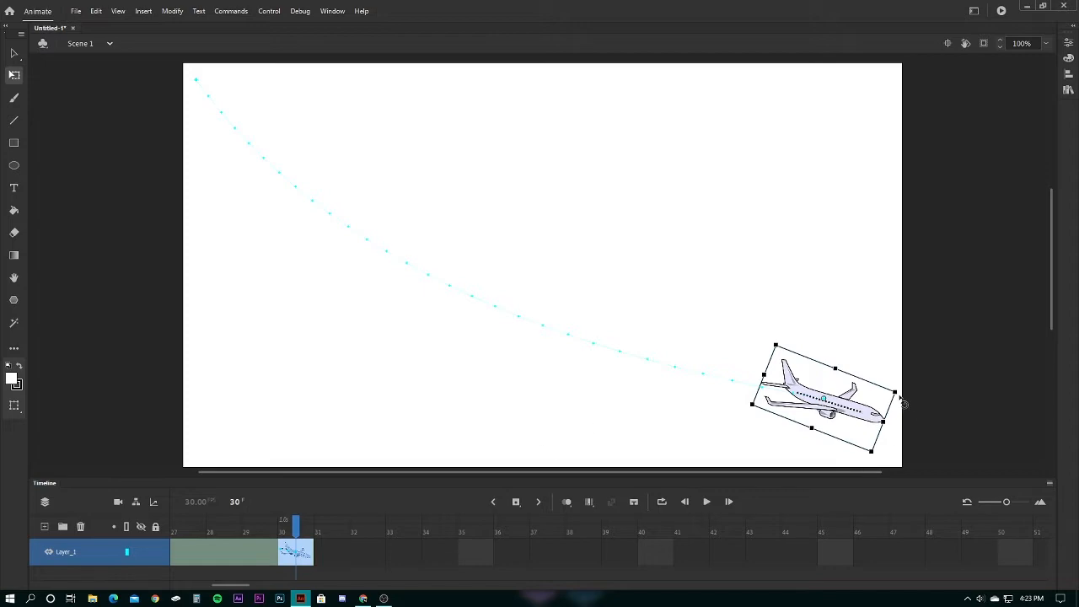
drag(905, 398, 897, 371)
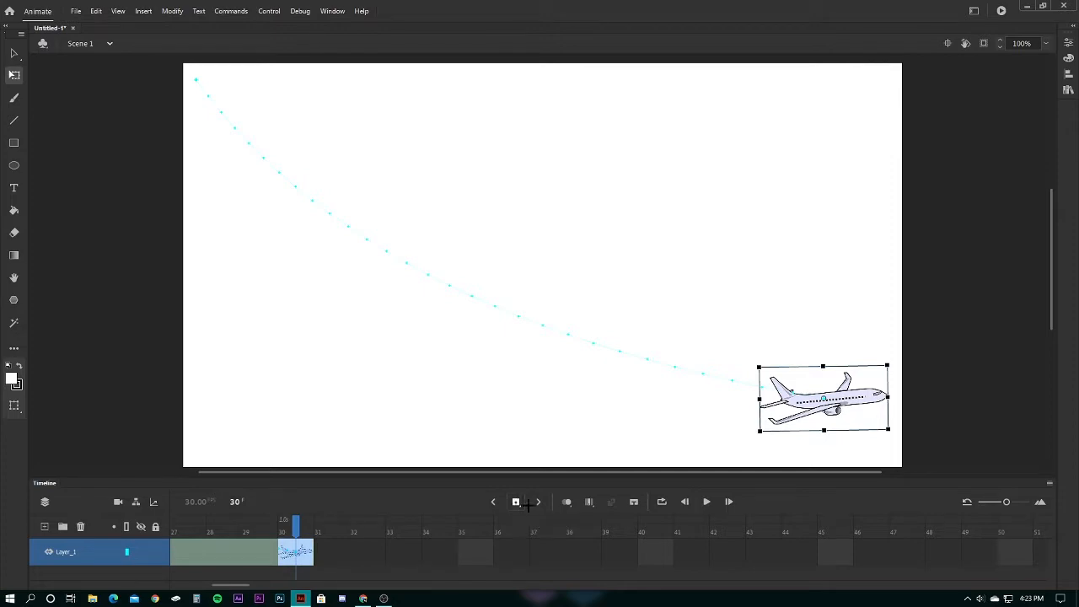
click(705, 502)
click(1011, 389)
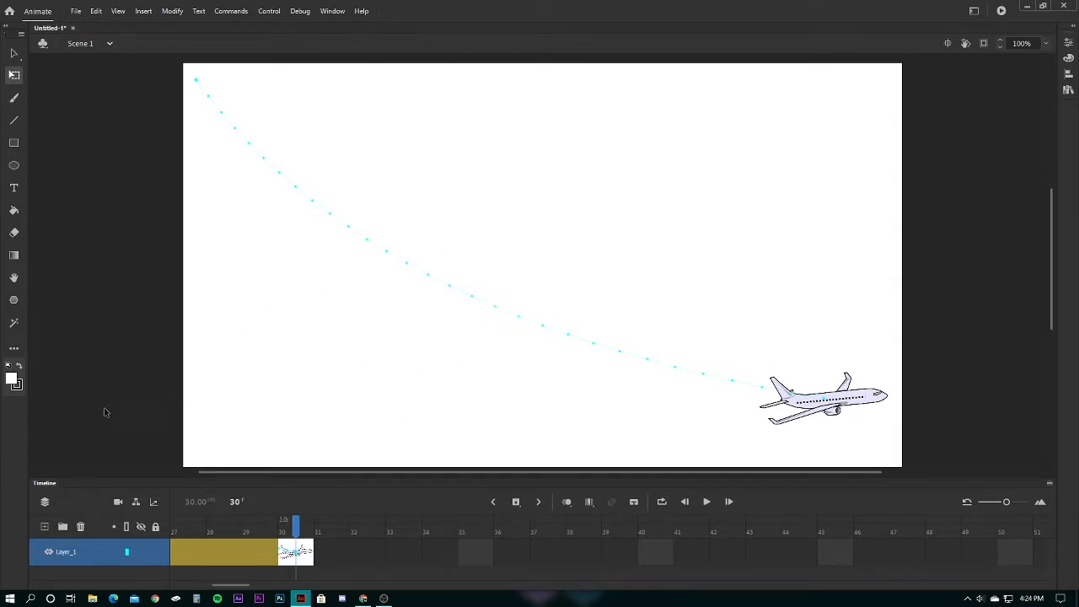
Add a new layer beneath Layer_1 and draw a full-width rectangle along the bottom of the stage as the ground.
click(44, 526)
drag(106, 548, 96, 572)
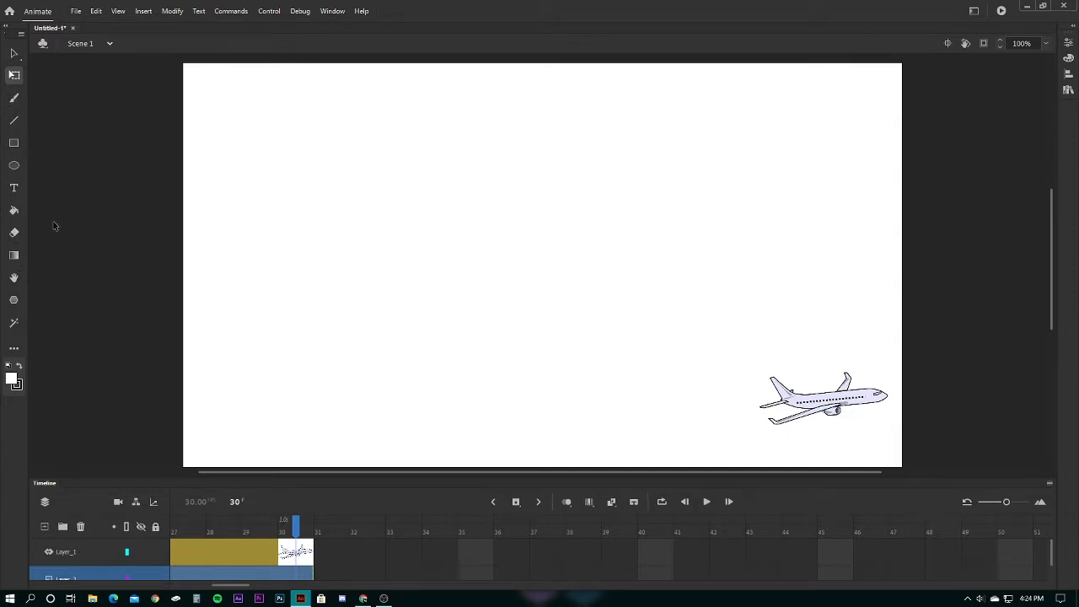
click(14, 144)
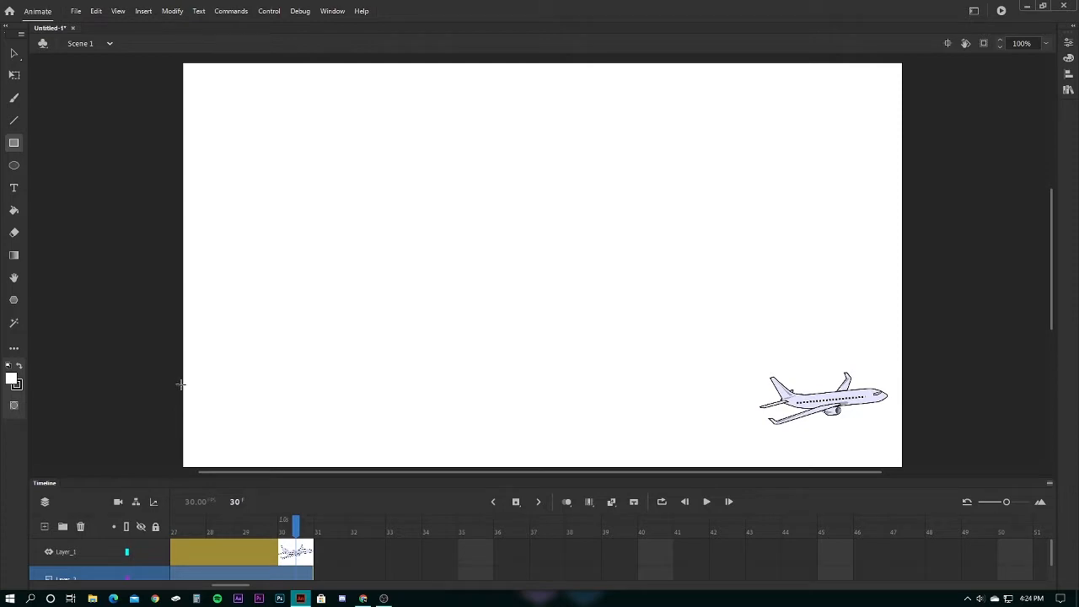
mouse_move(186, 385)
mouse_down()
mouse_move(838, 441)
mouse_move(903, 466)
mouse_up()
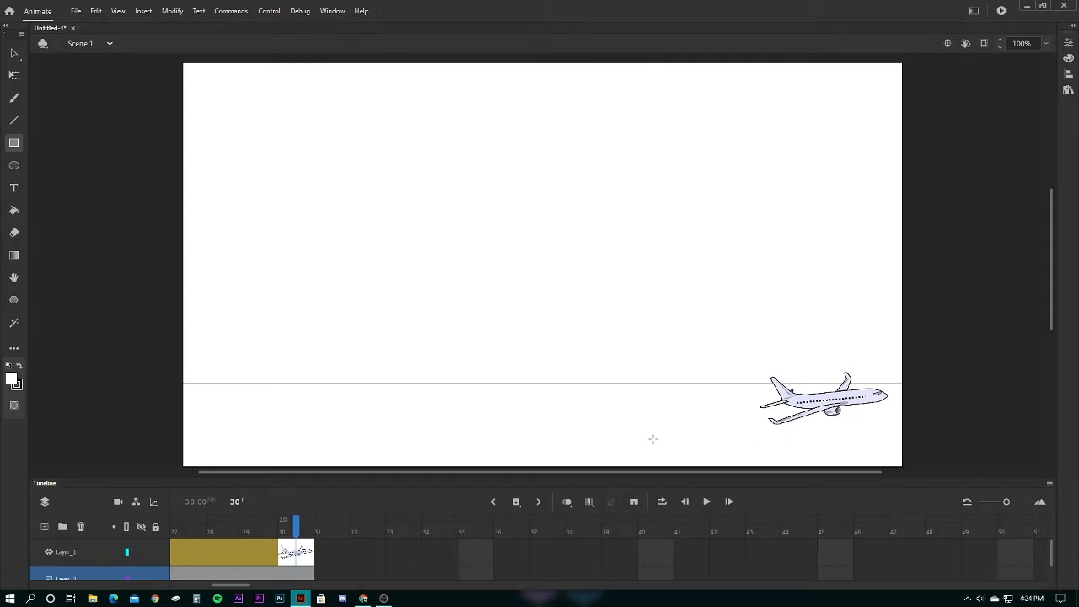
Change the ground rectangle's fill to dark gray from the default swatches.
click(13, 52)
click(358, 407)
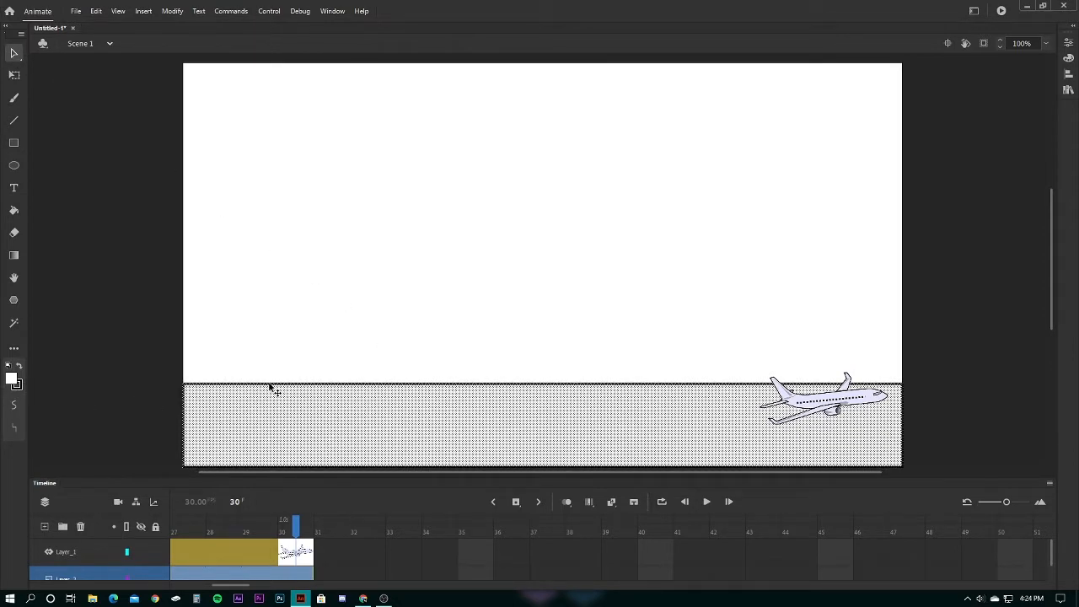
click(13, 381)
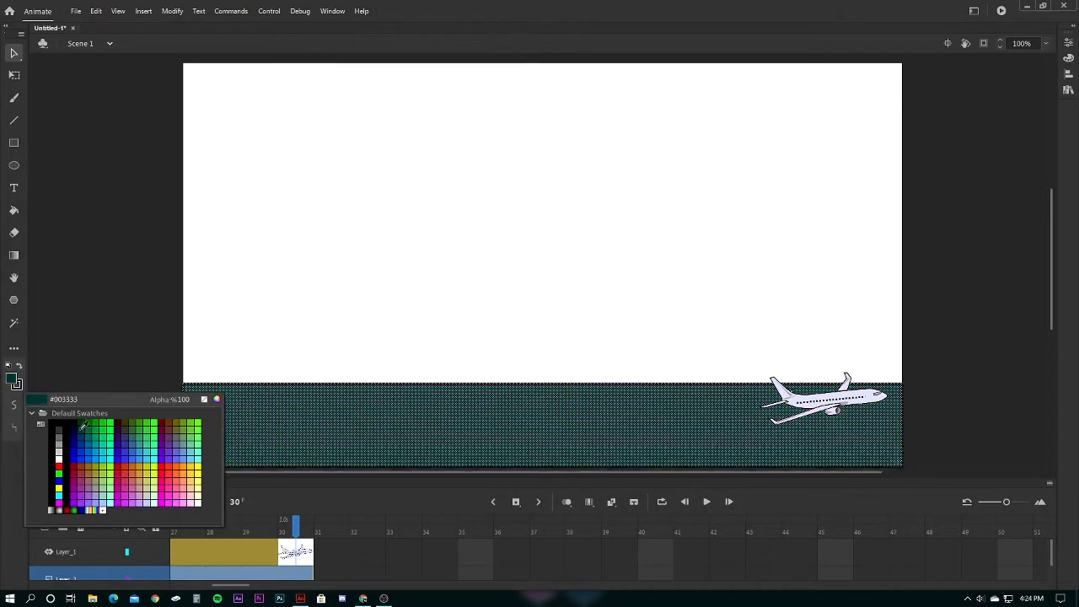
click(60, 430)
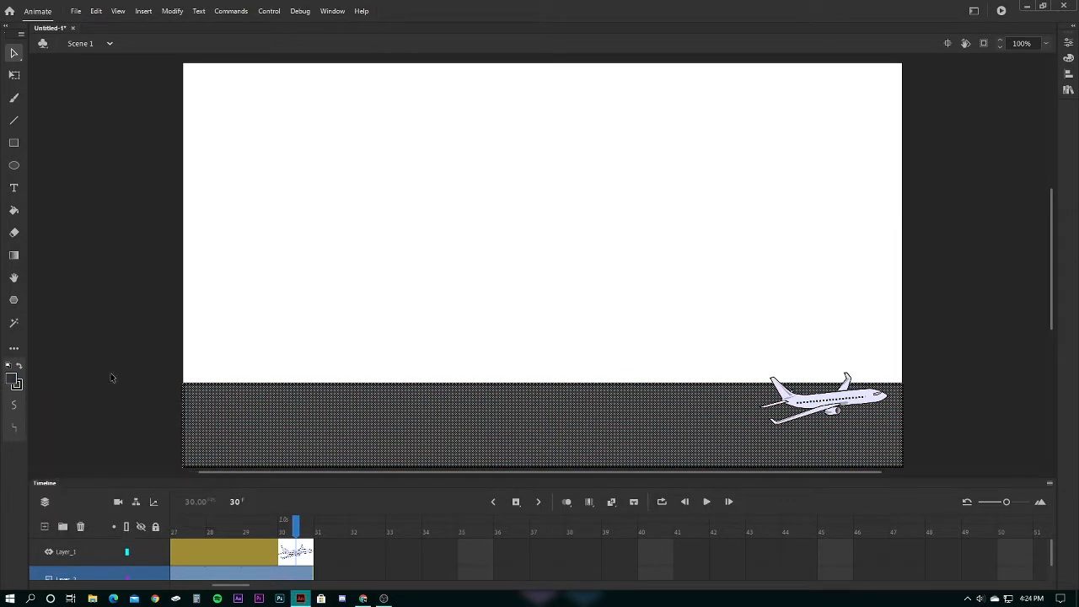
Delete the black outline along the ground rectangle's top edge.
click(14, 75)
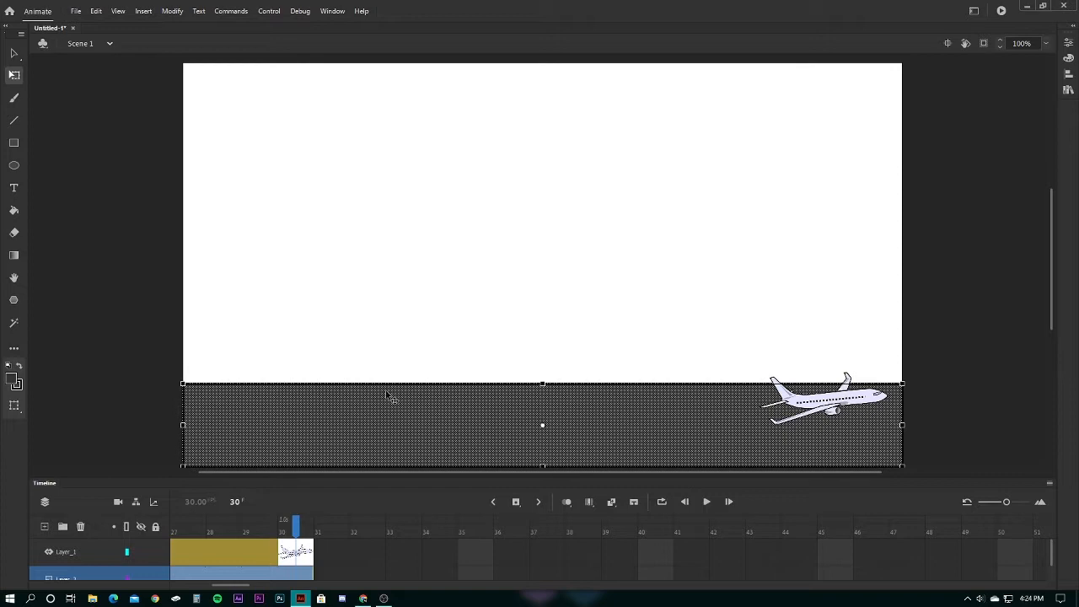
click(330, 280)
click(357, 384)
key(Delete)
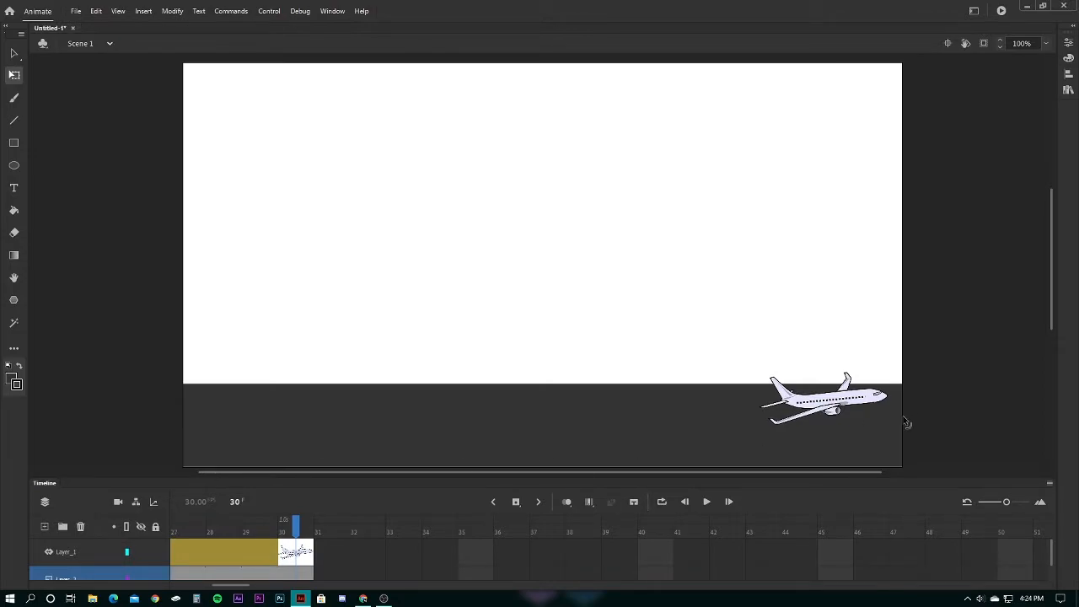
Lower the ground rectangle slightly so its top edge sits about level with the plane's body, then deselect it.
click(456, 386)
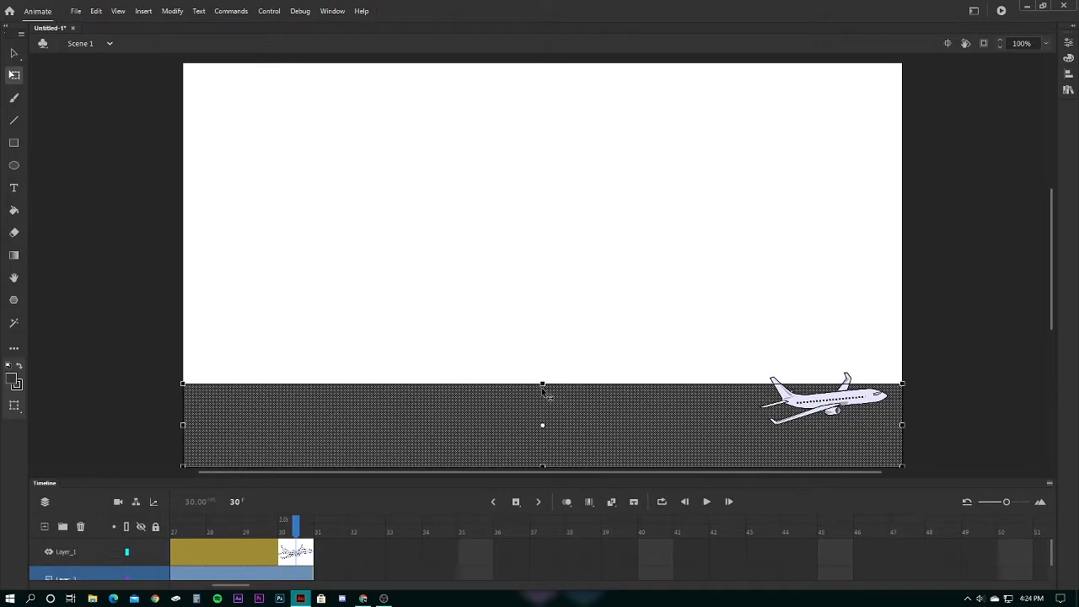
mouse_move(542, 385)
mouse_down()
mouse_move(542, 396)
mouse_move(604, 419)
mouse_move(545, 399)
mouse_up()
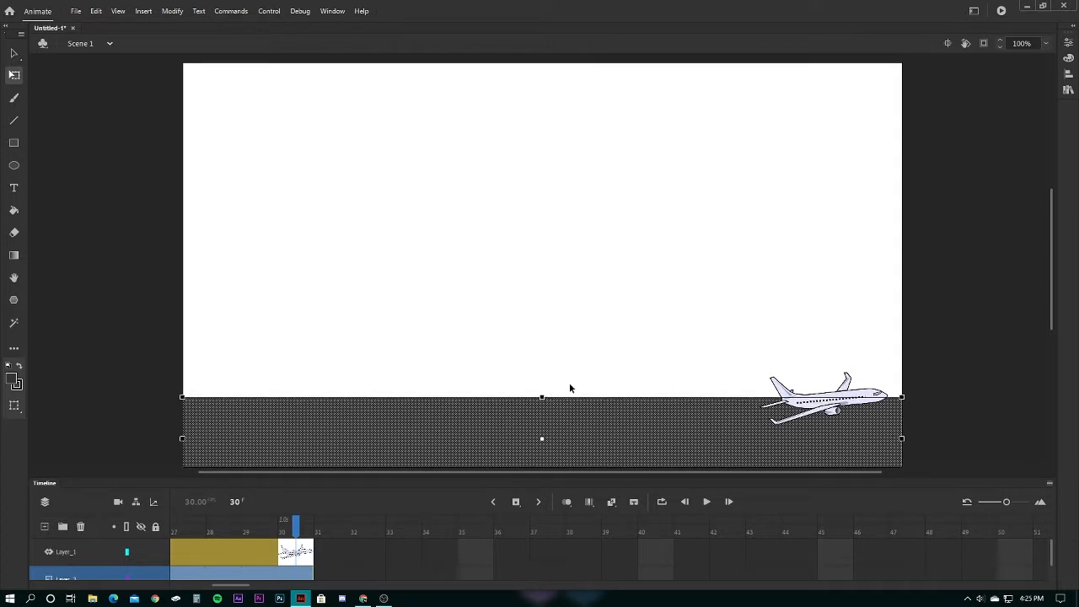
click(729, 302)
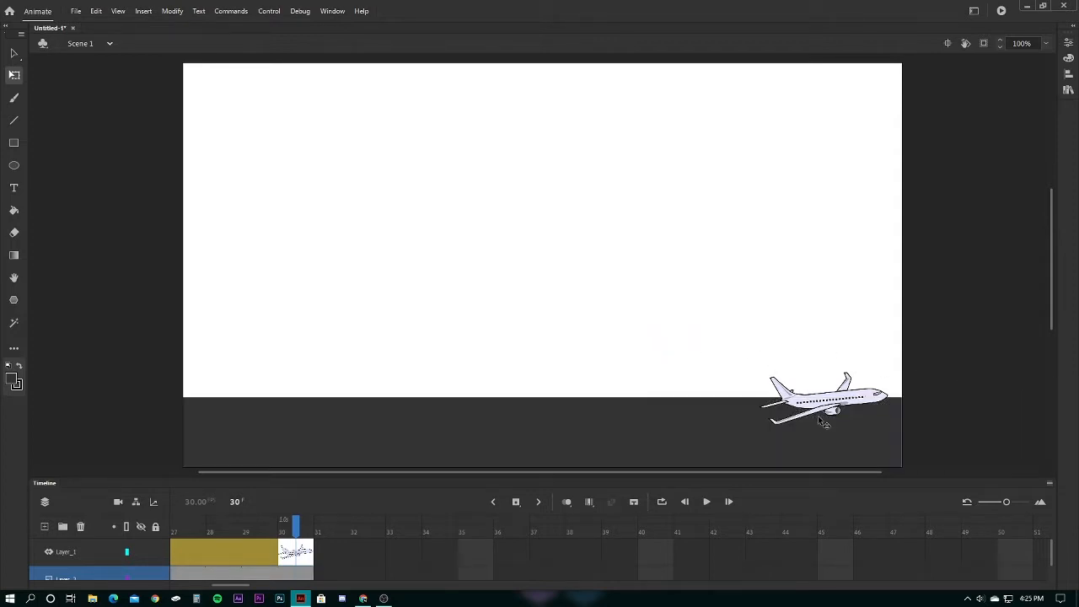
Move the plane's frame 30 end position just past the stage's right edge and play the animation.
drag(837, 399, 972, 418)
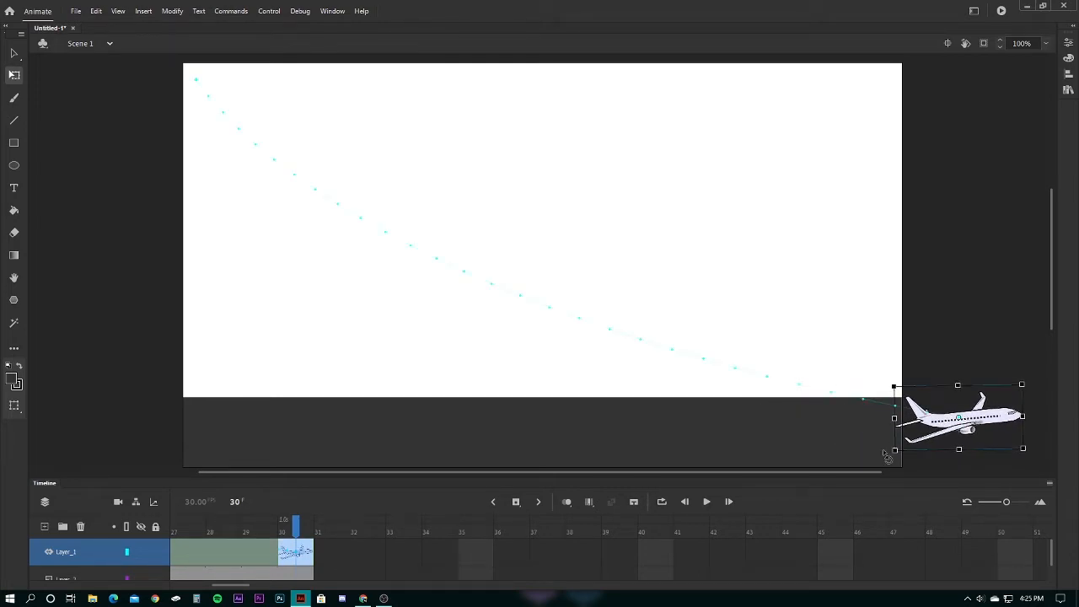
click(707, 501)
click(947, 257)
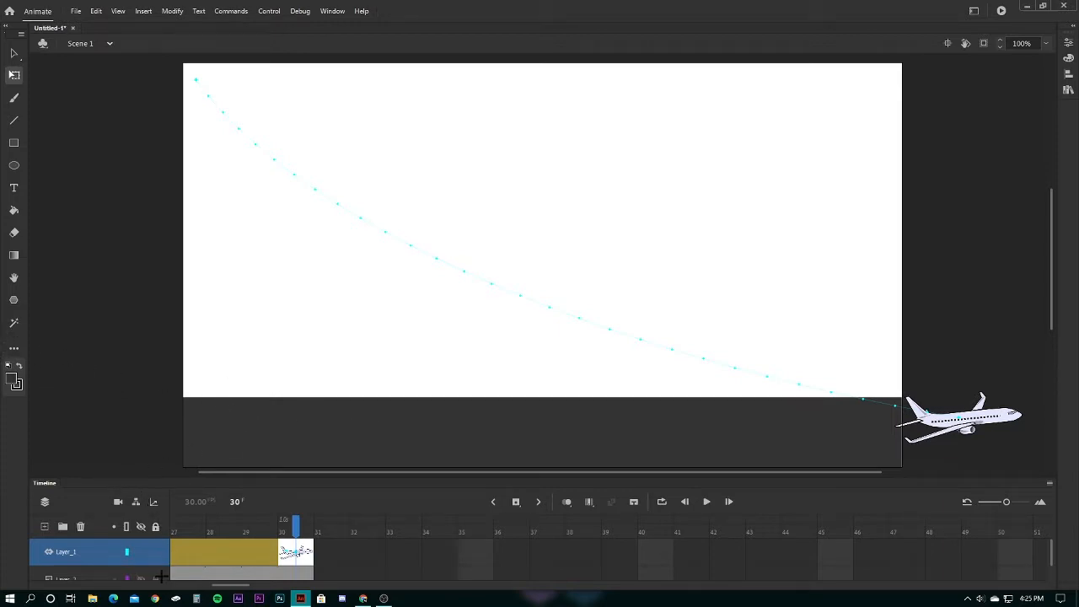
Add a new layer between the plane and ground layers and draw a dark gray rectangle about a quarter of the stage wide.
click(46, 526)
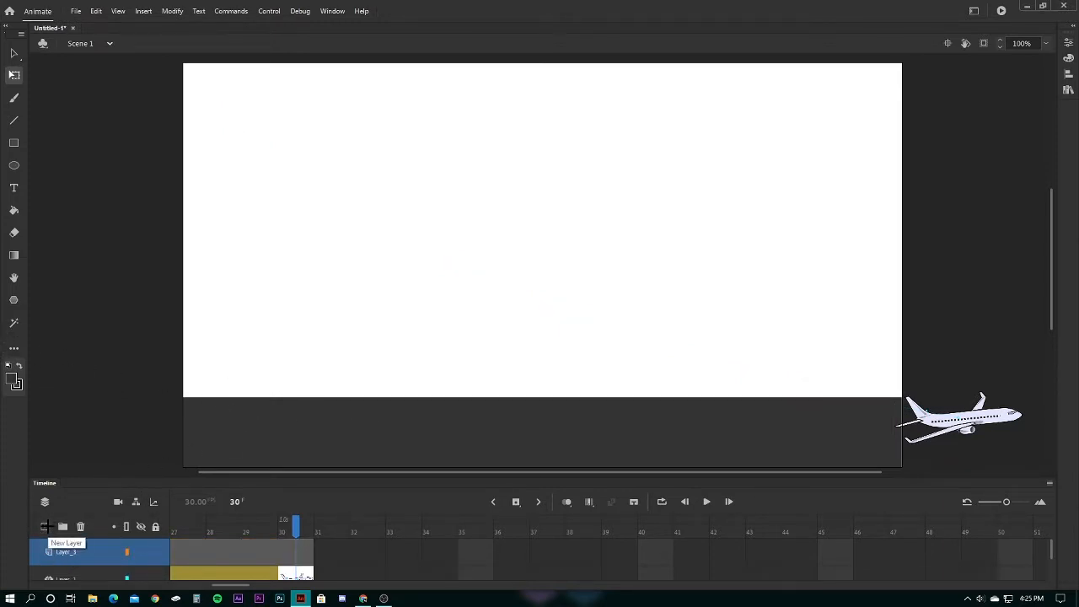
drag(80, 549, 103, 545)
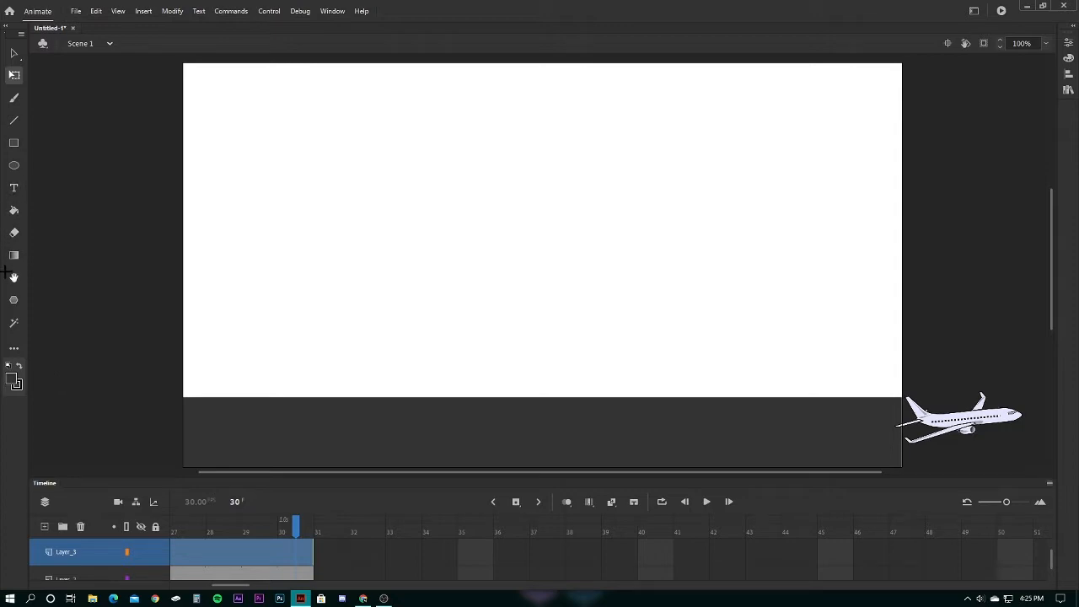
click(13, 142)
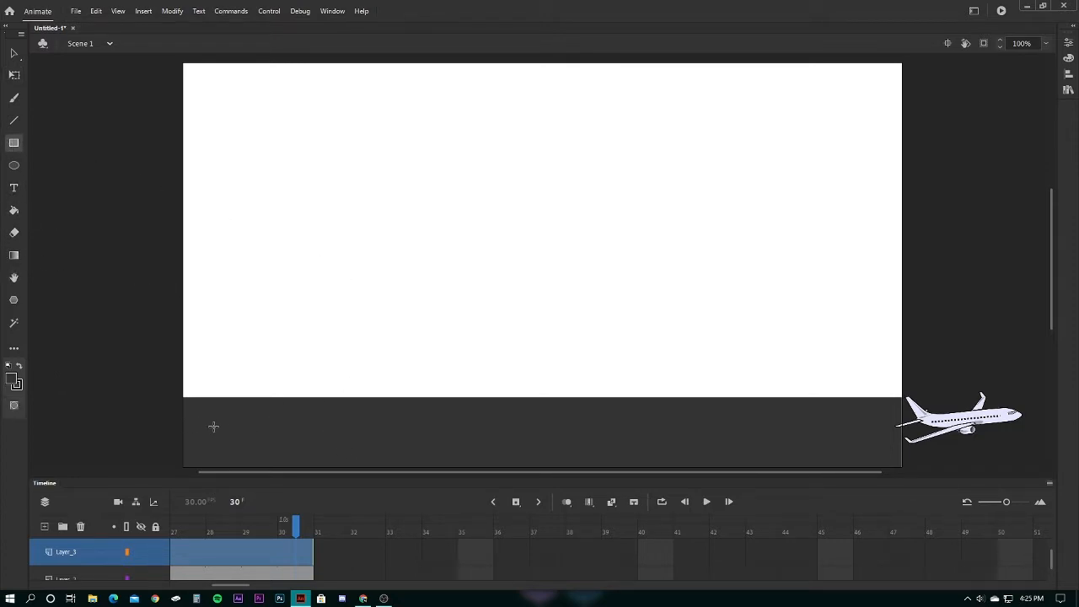
drag(328, 219, 507, 275)
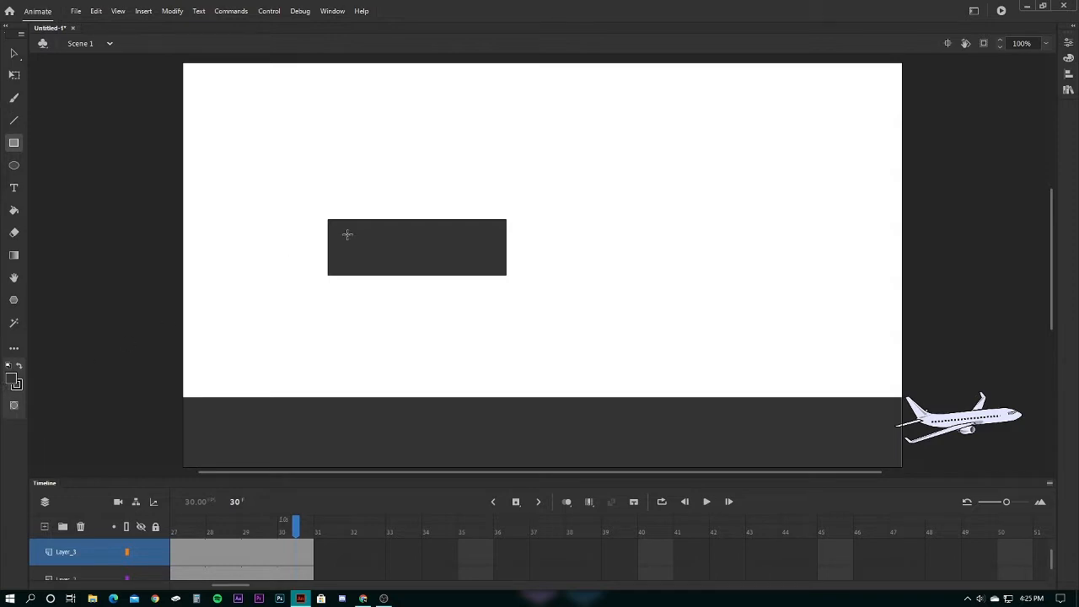
Skew the small rectangle into a right-leaning parallelogram and flatten it to less than half its height.
click(14, 75)
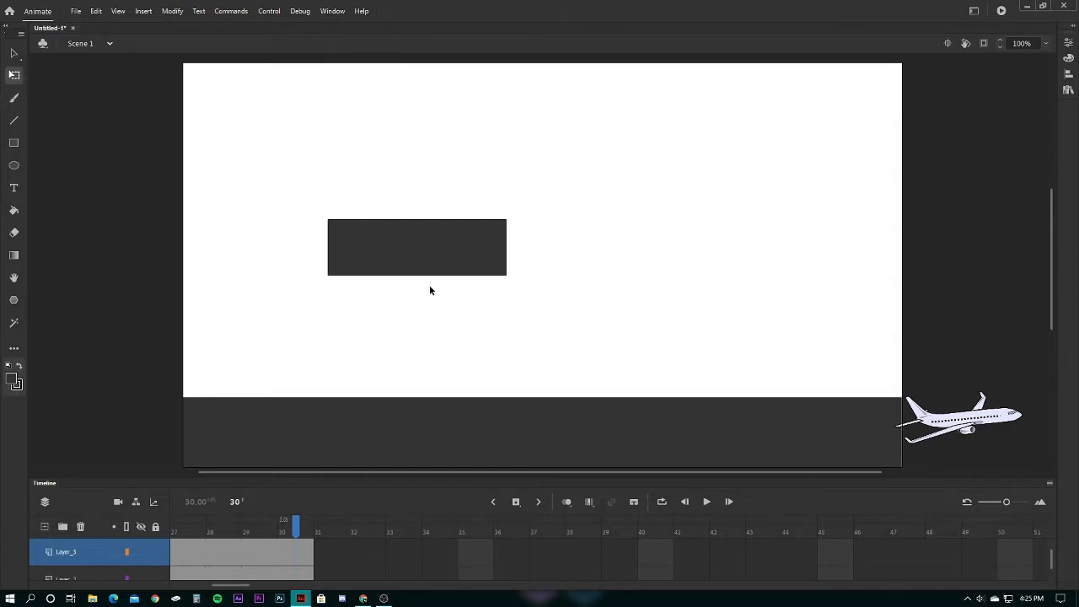
click(412, 245)
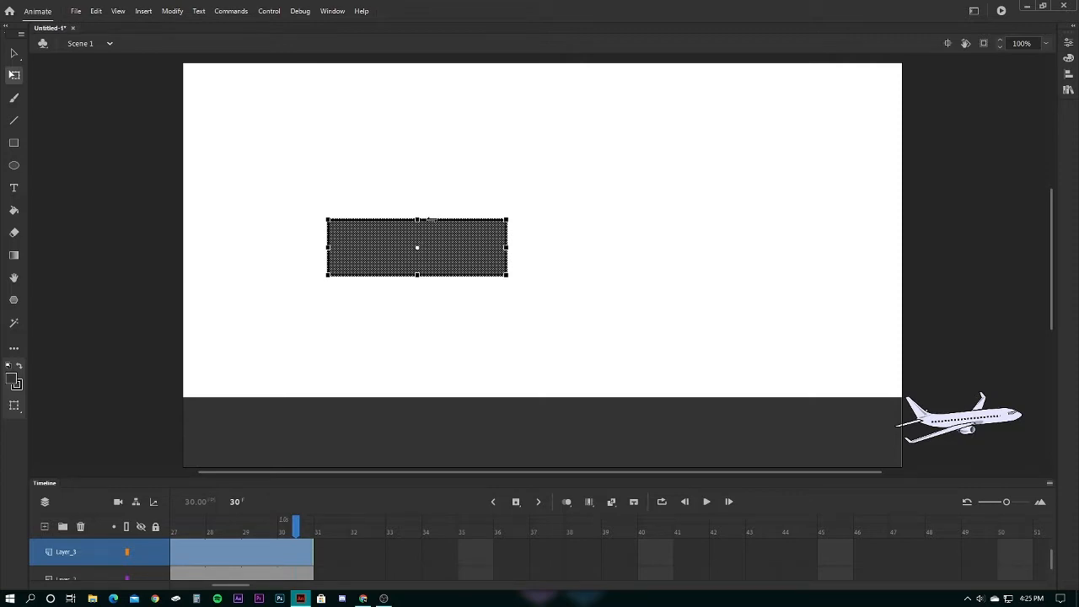
drag(416, 275, 394, 275)
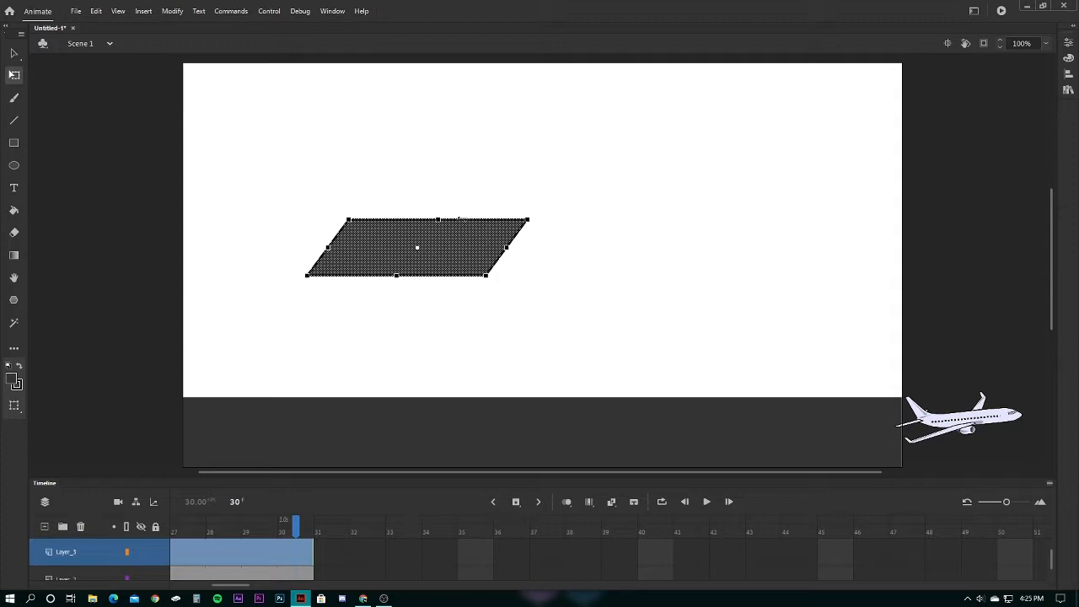
drag(437, 220, 437, 235)
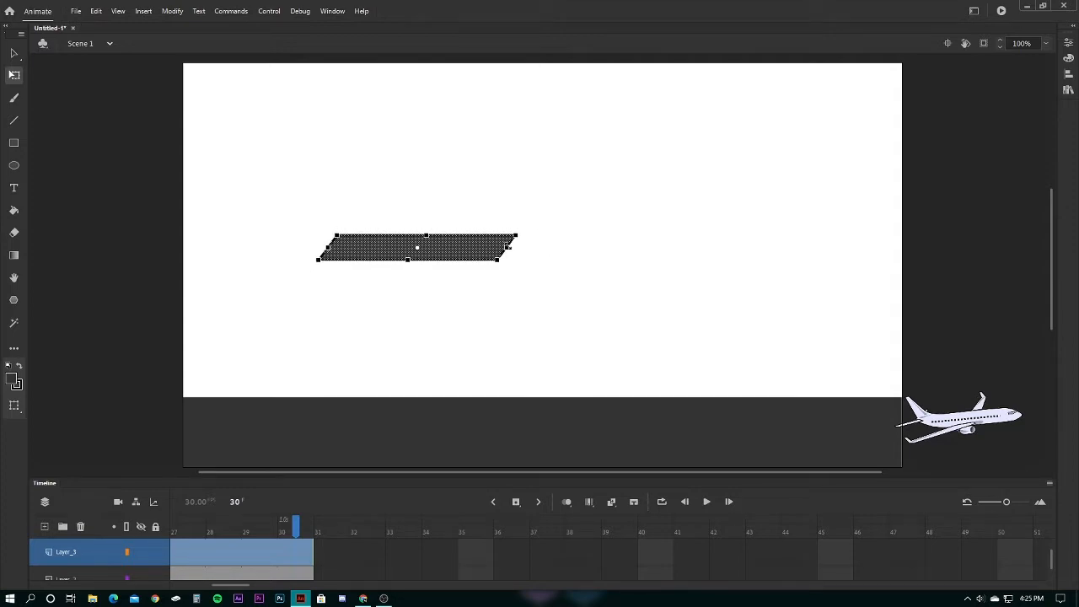
Shrink the parallelogram to dash size and move its fill down and left, away from its outline.
mouse_move(508, 246)
mouse_down()
mouse_move(428, 241)
mouse_move(462, 246)
mouse_move(417, 261)
mouse_move(343, 373)
mouse_move(378, 323)
mouse_up()
click(483, 227)
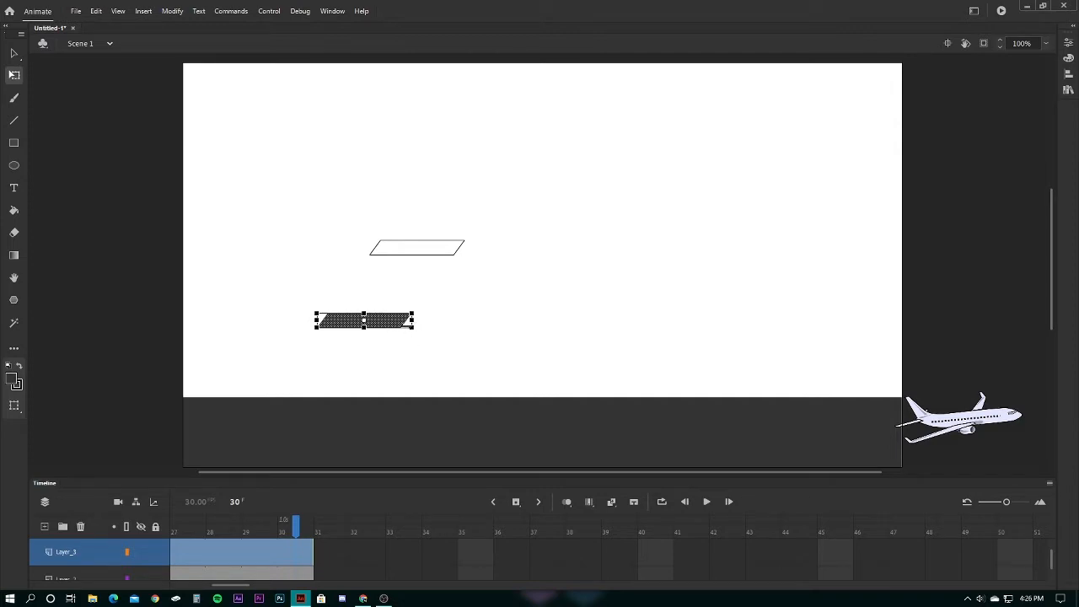
drag(413, 327, 397, 325)
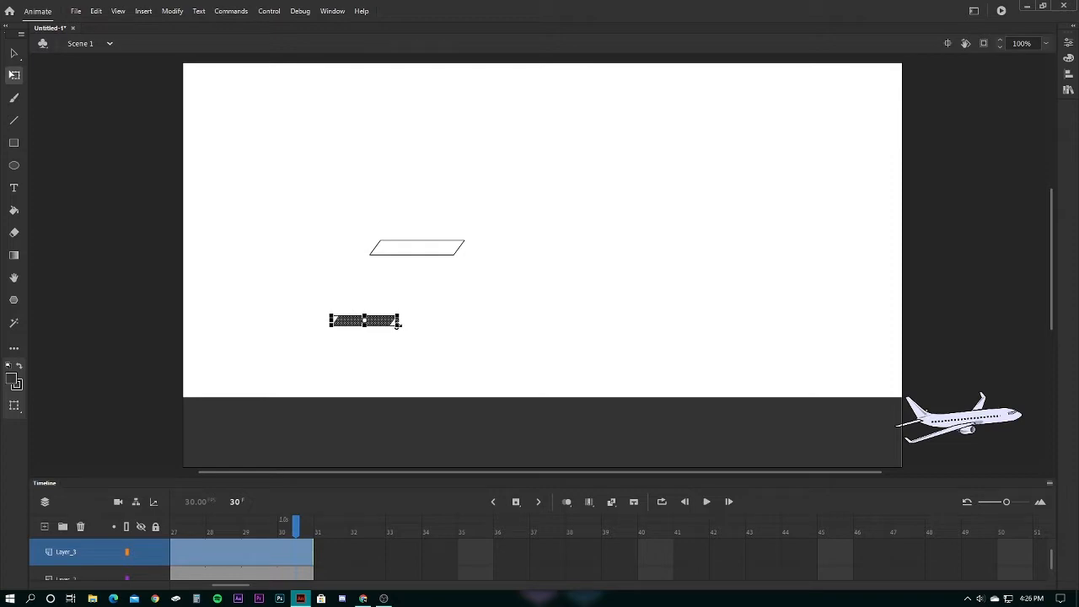
Delete the empty parallelogram outline left above the small dash.
click(416, 240)
key(Delete)
click(443, 255)
key(Delete)
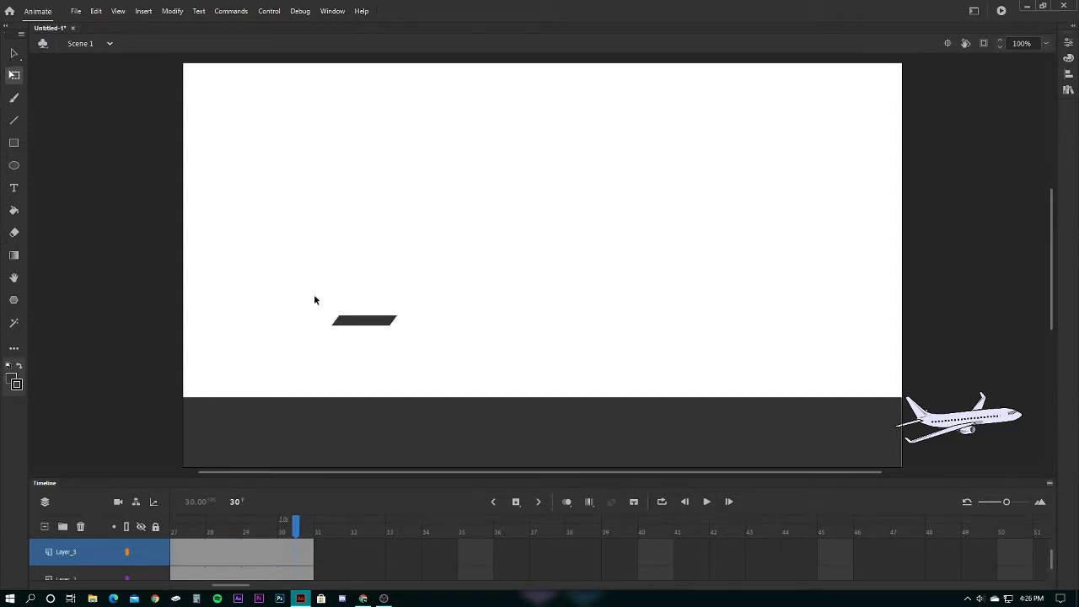
Fill the dash with white and place it mid-height on the ground strip near the stage's left edge.
click(363, 322)
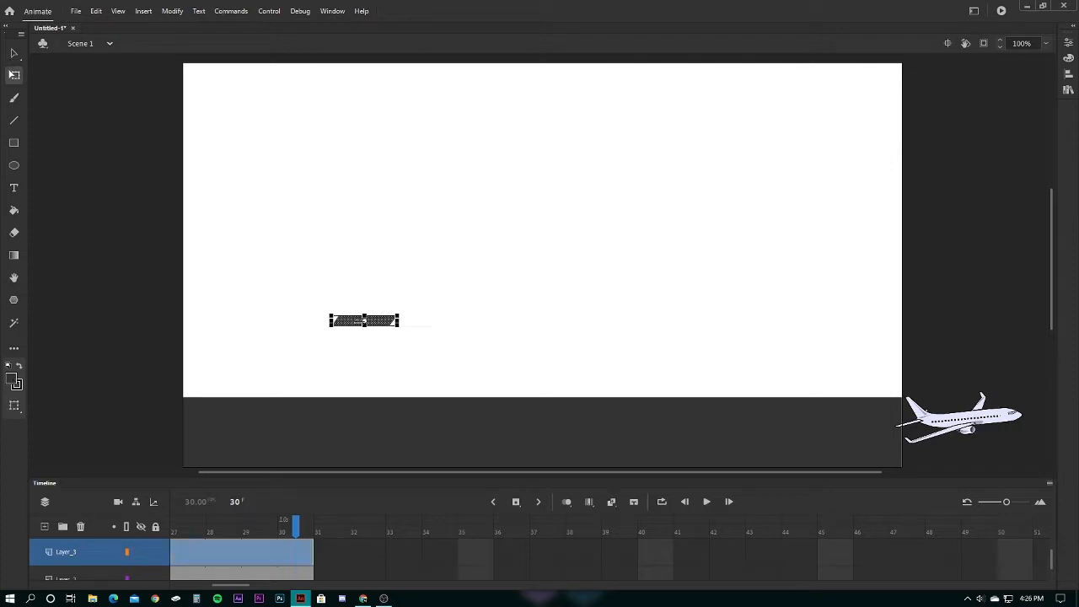
click(11, 379)
click(59, 462)
click(59, 459)
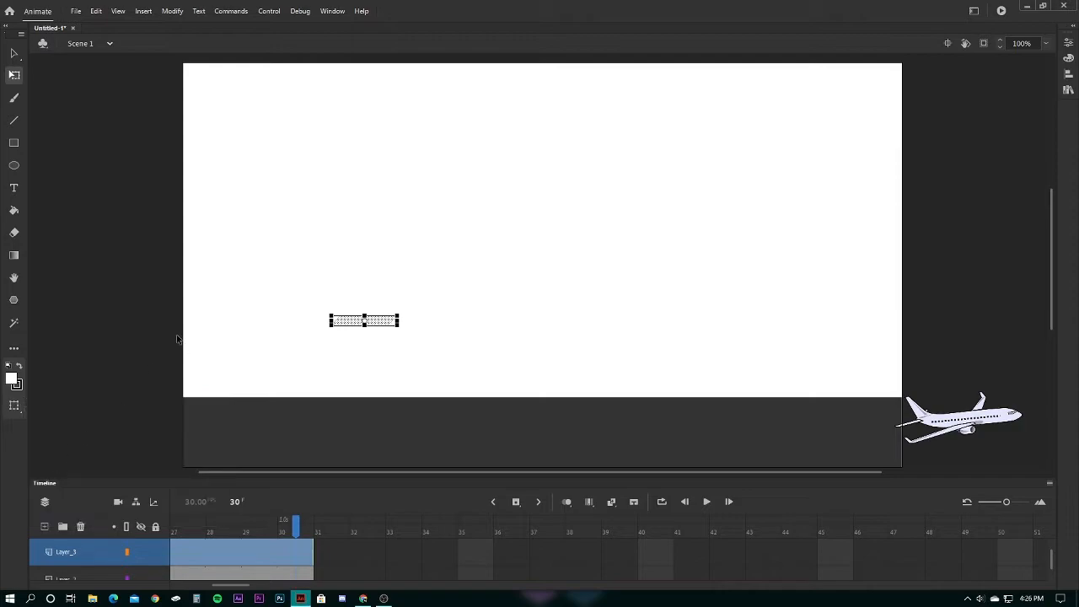
click(79, 84)
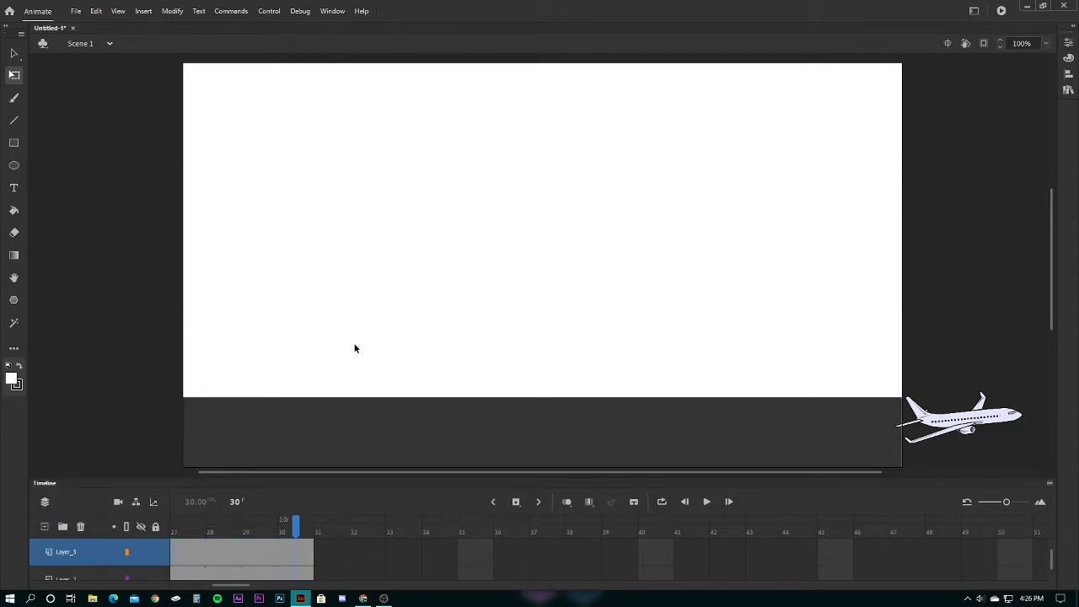
drag(358, 329, 226, 434)
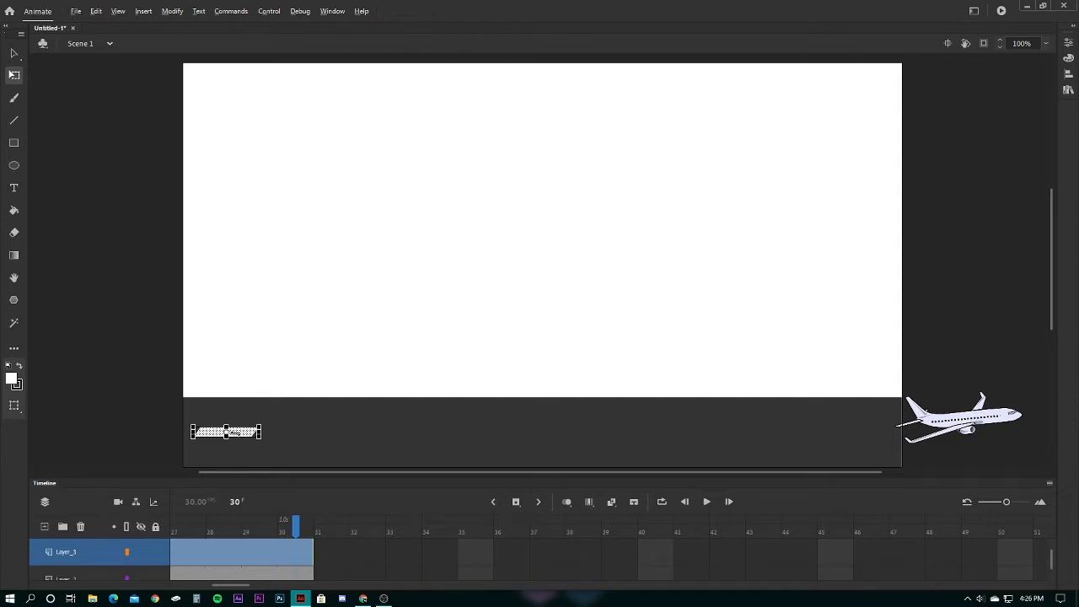
click(265, 341)
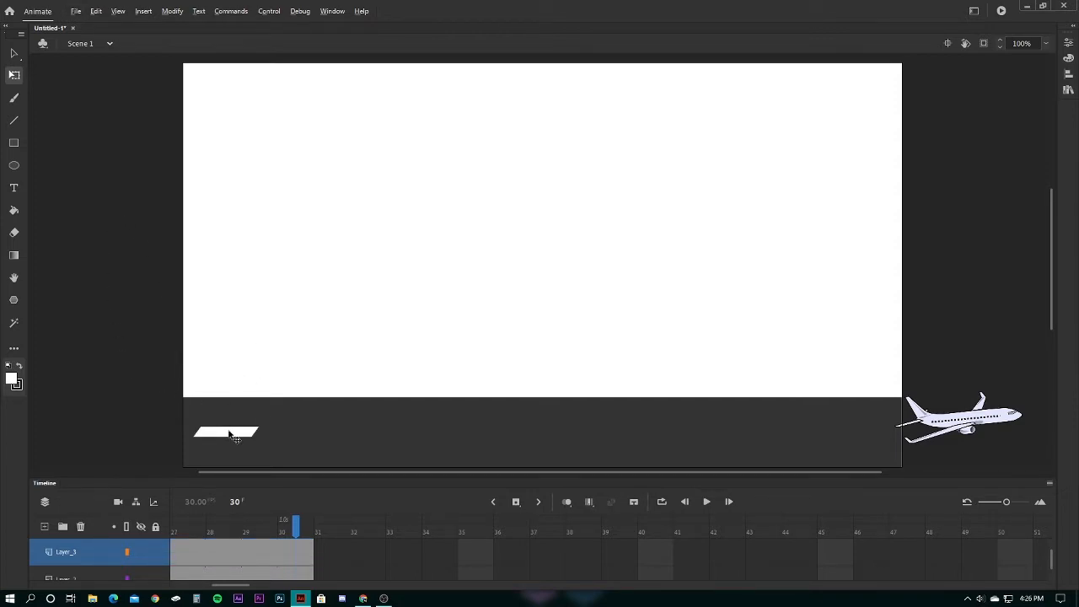
Duplicate the white dash along the ground strip until a row of eight reaches the stage's right edge.
drag(228, 433, 330, 433)
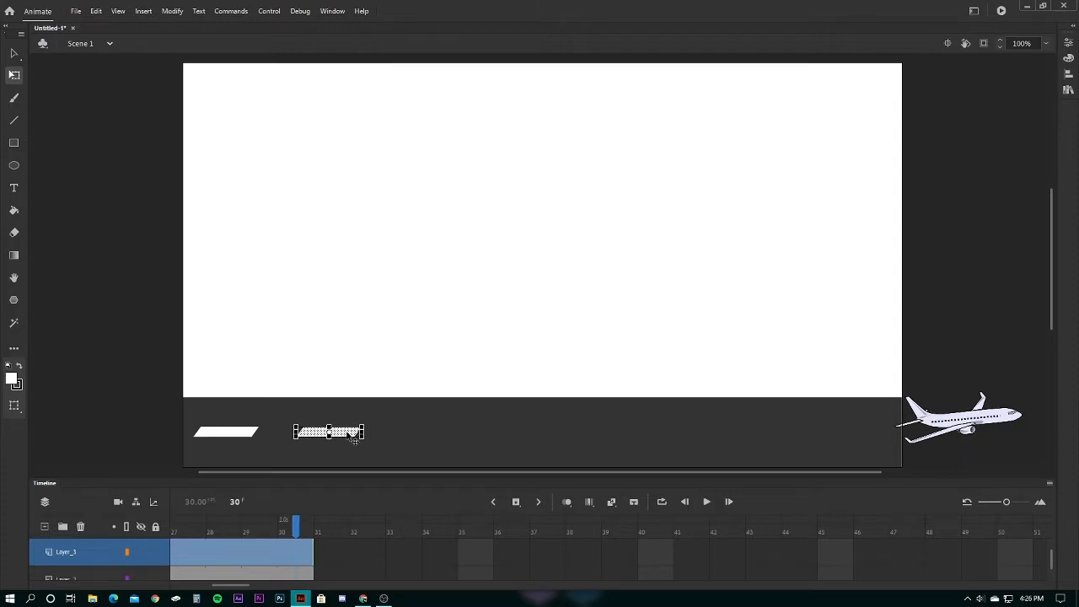
drag(354, 435, 909, 433)
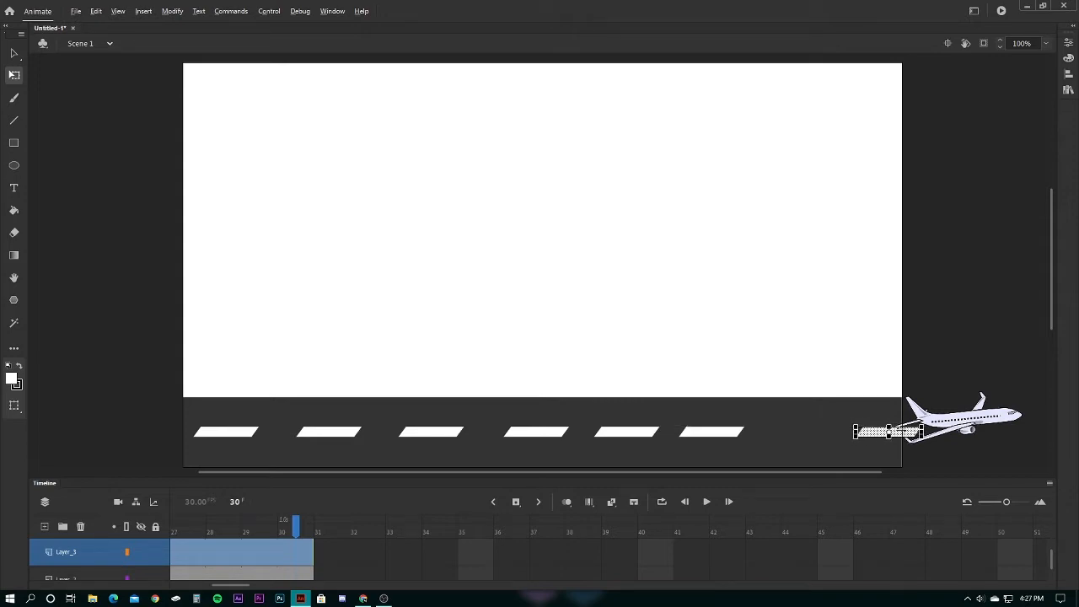
click(964, 341)
key(ctrl+z)
key(ctrl+z)
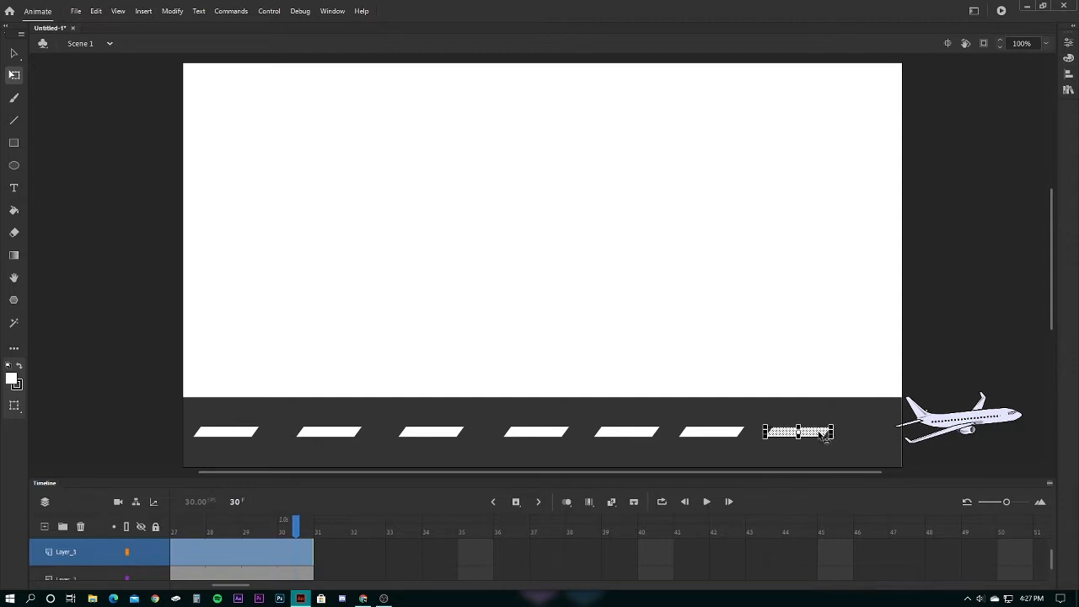
drag(825, 435, 900, 435)
click(952, 326)
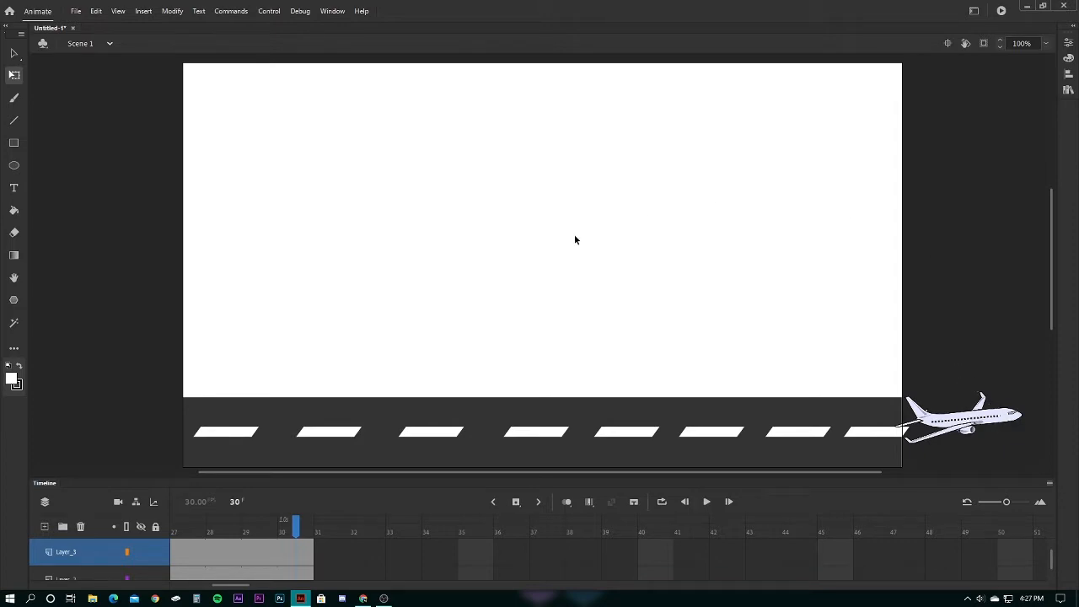
Shift the fourth through seventh dashes slightly left to even out their spacing, then deselect.
drag(531, 435, 627, 438)
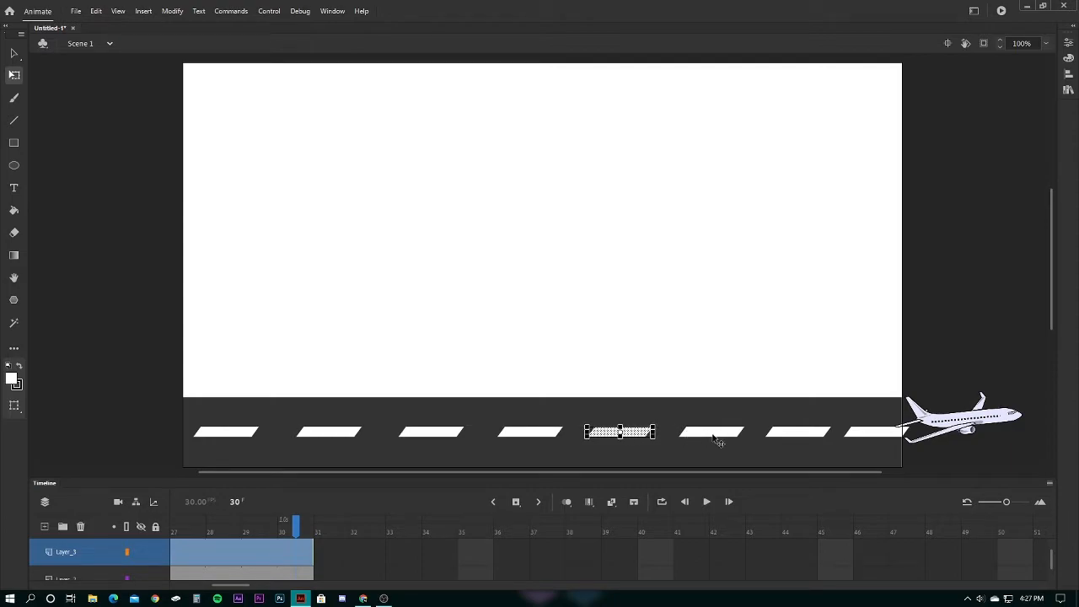
drag(712, 434, 708, 434)
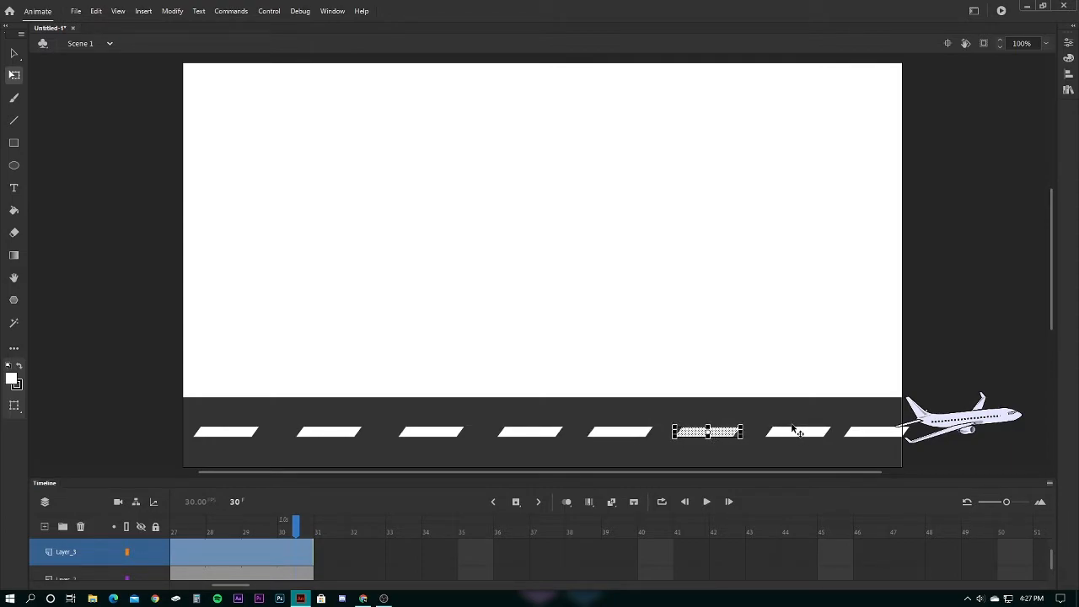
drag(801, 434, 799, 440)
click(991, 303)
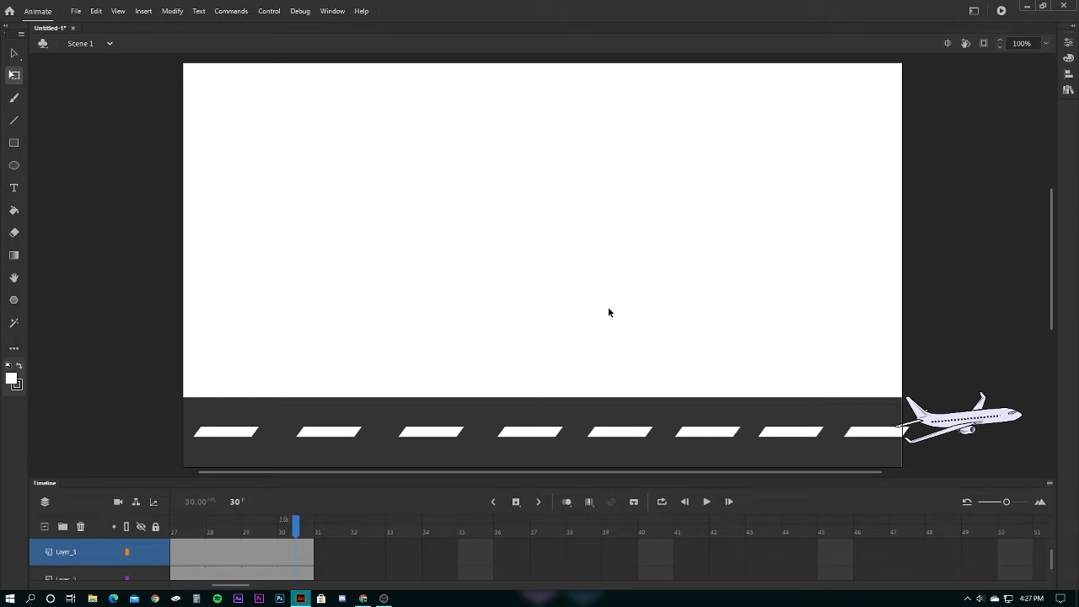
Add a new layer and place it beneath the ground strip's layer.
click(81, 525)
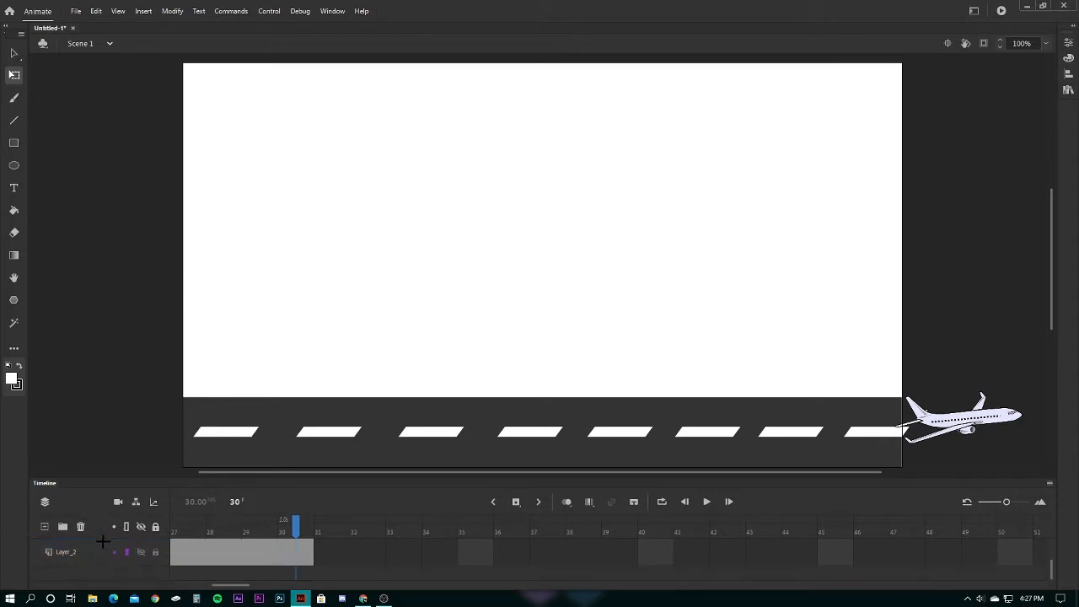
scroll(99, 543, up, 1)
scroll(87, 543, down, 1)
click(45, 526)
drag(88, 549, 91, 574)
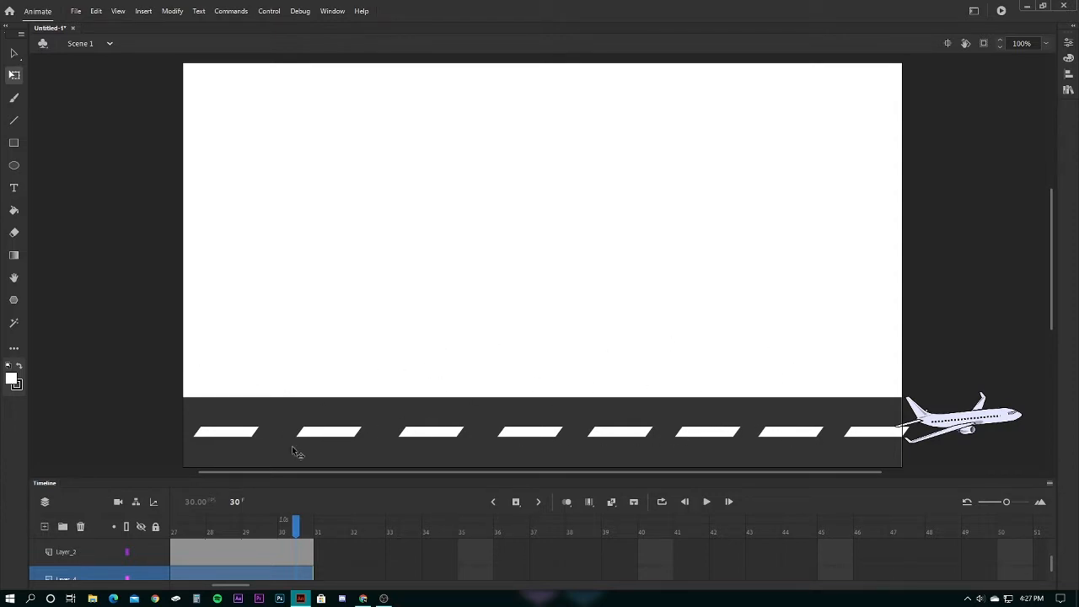
Draw a stage-wide rectangle directly above the ground strip and fill it with dark green #006600.
click(13, 142)
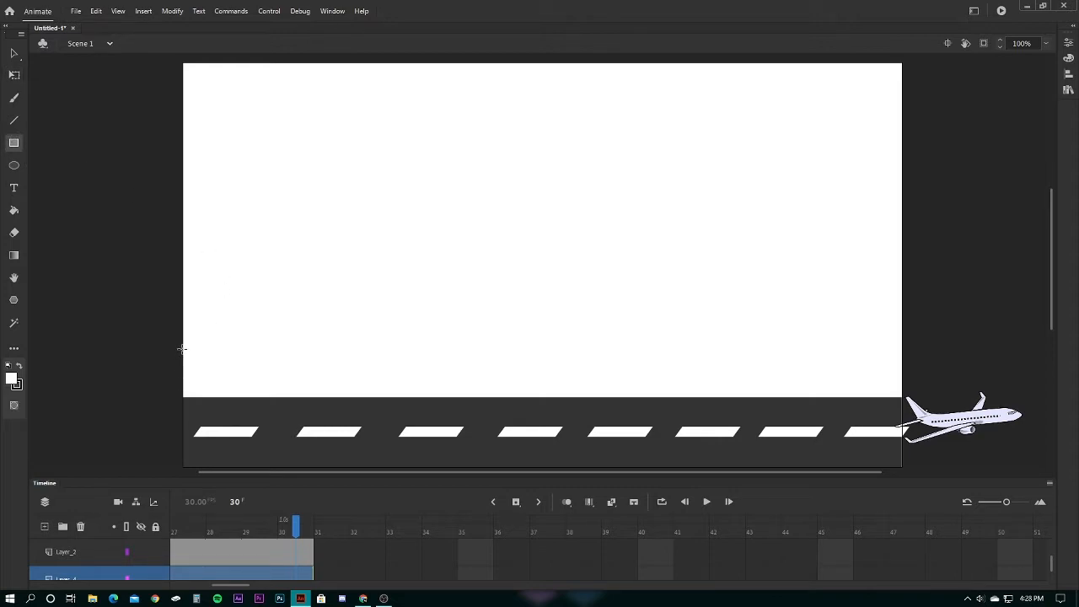
drag(183, 347, 901, 396)
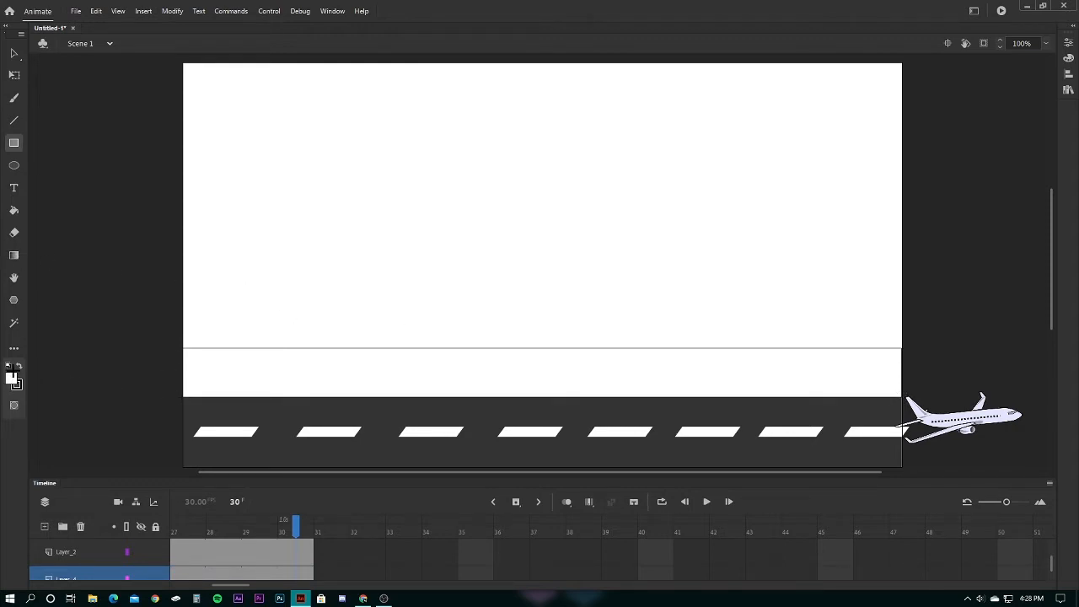
click(13, 75)
click(371, 356)
click(12, 378)
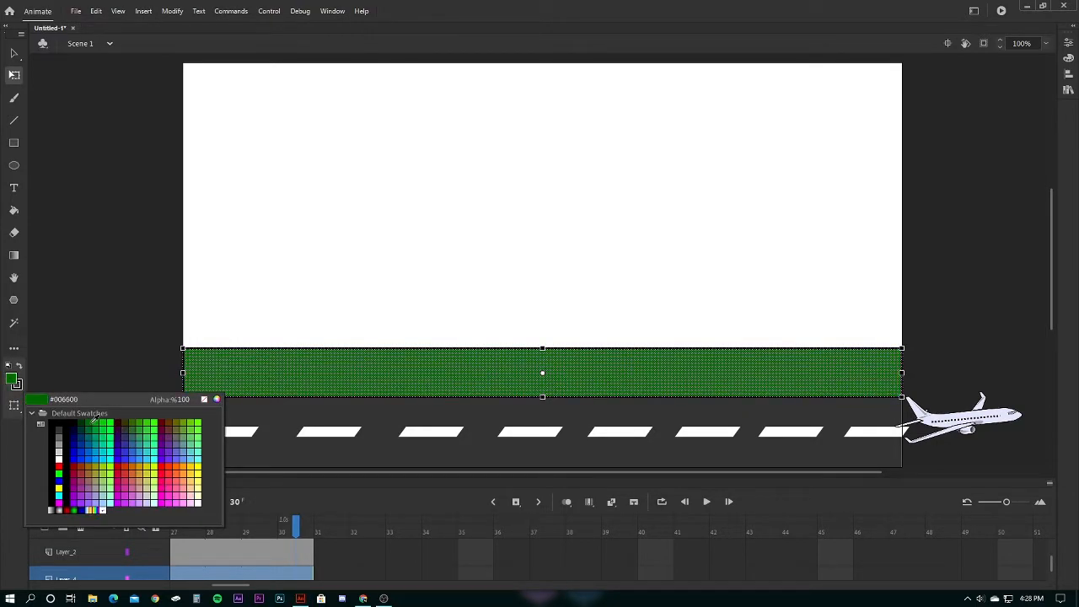
click(95, 416)
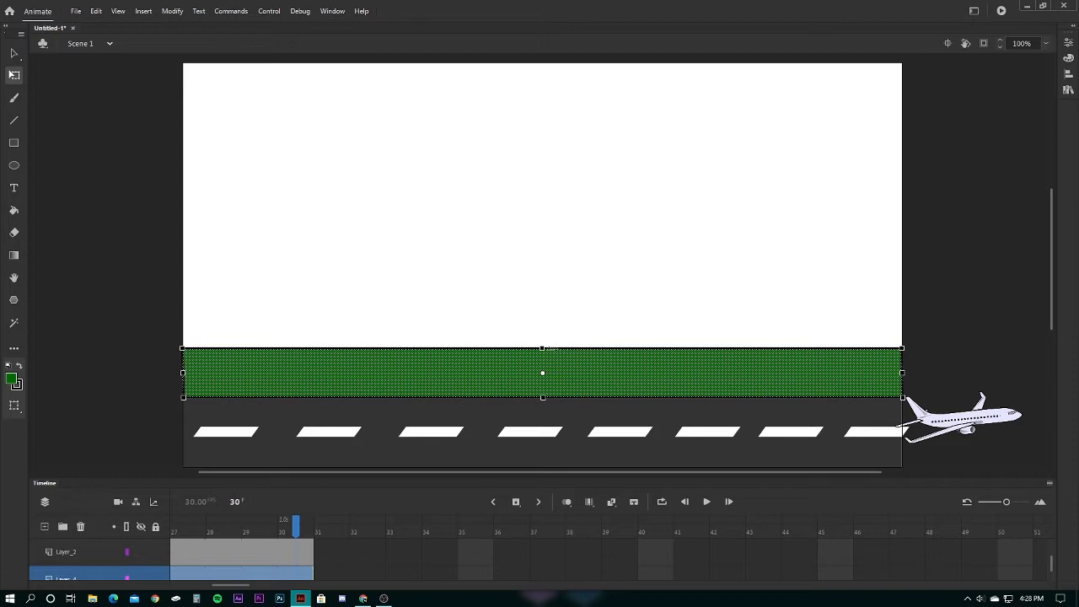
Bend the green rectangle's top edge upward into a gentle hill curve.
mouse_move(542, 347)
mouse_down()
mouse_move(542, 335)
mouse_move(543, 347)
mouse_up()
click(120, 321)
drag(304, 352, 304, 324)
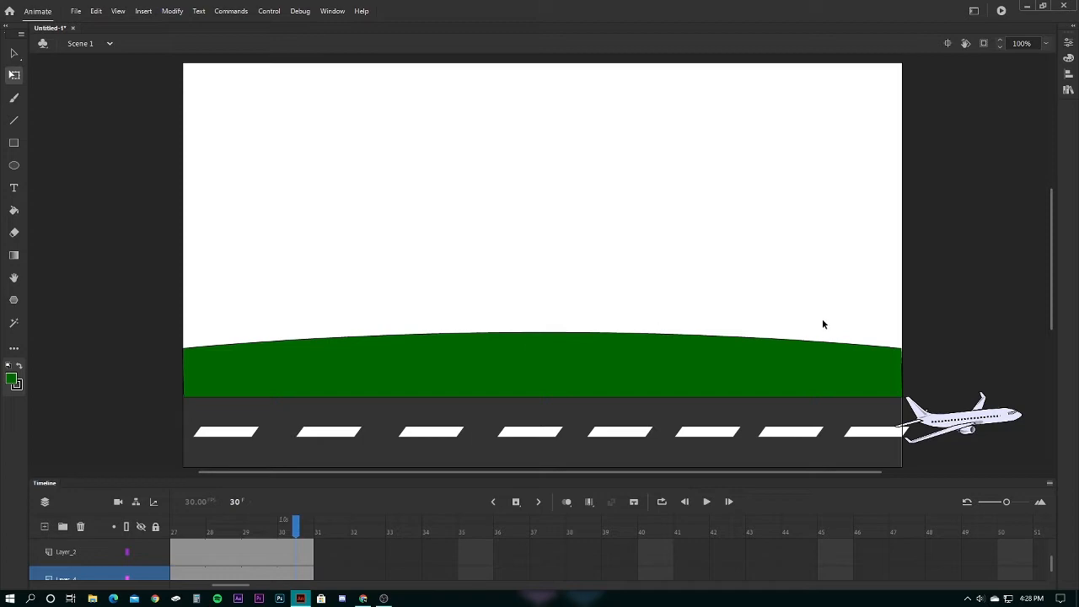
Narrow the green hill to about a quarter of the stage width at the left edge and delete its leftover curved outline.
click(892, 369)
drag(901, 364, 334, 380)
click(40, 335)
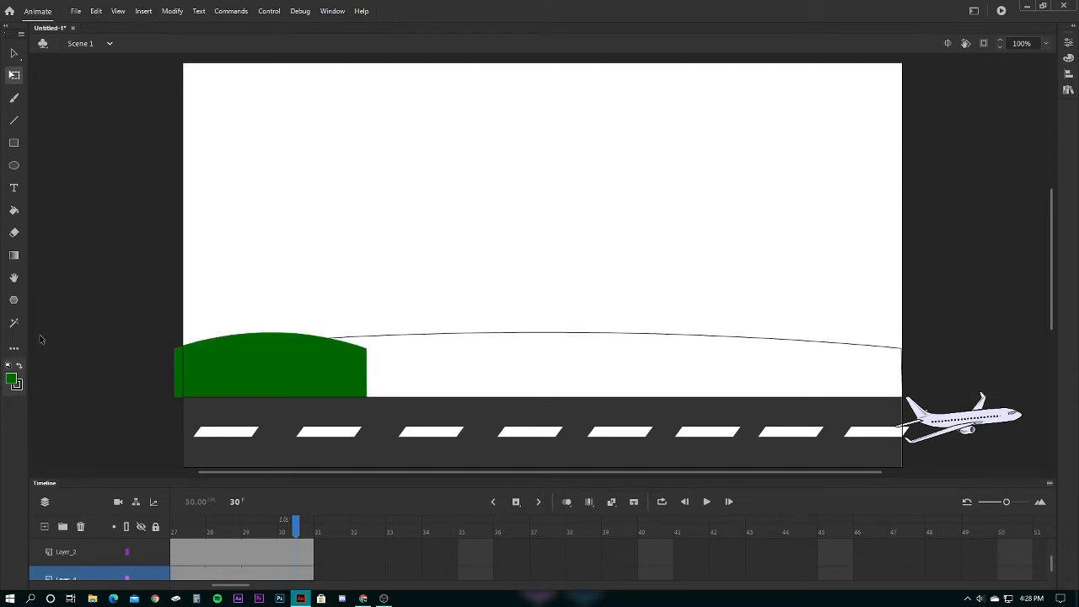
click(545, 335)
key(Delete)
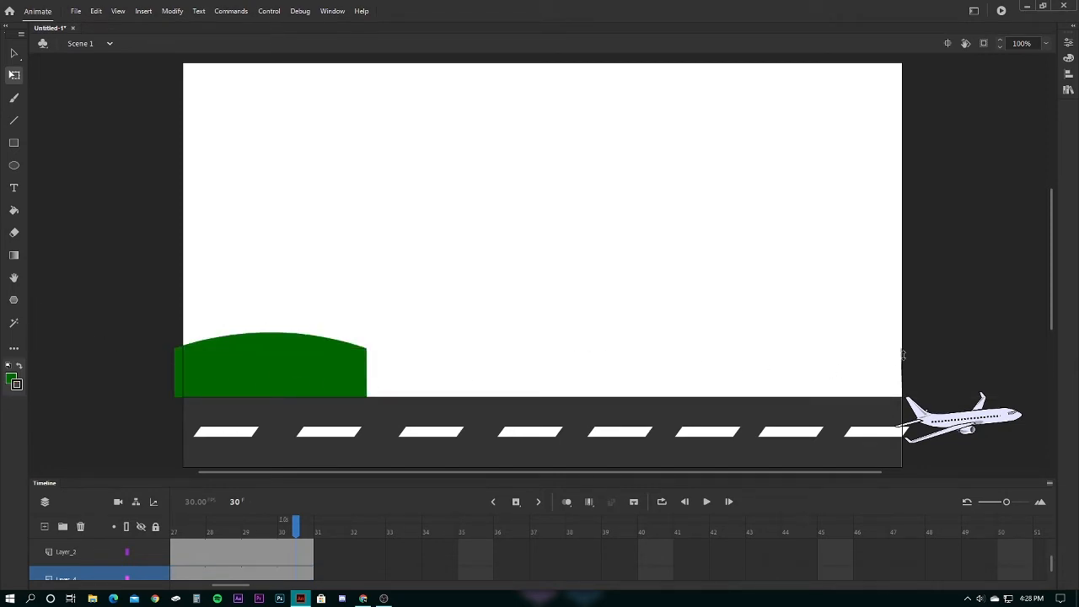
click(190, 396)
key(Delete)
key(ctrl+z)
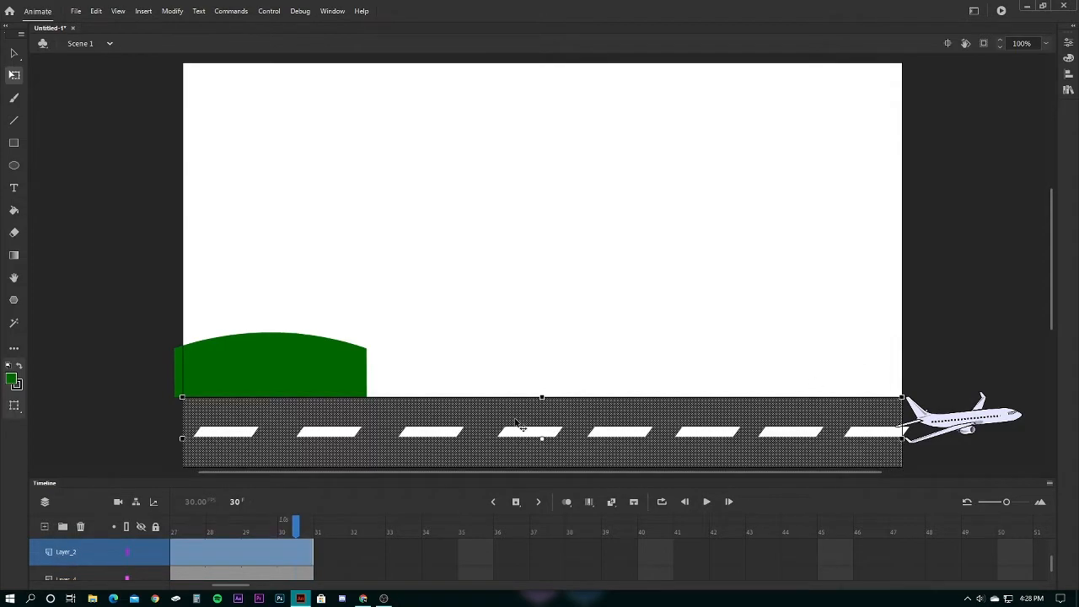
click(670, 389)
click(677, 402)
click(676, 393)
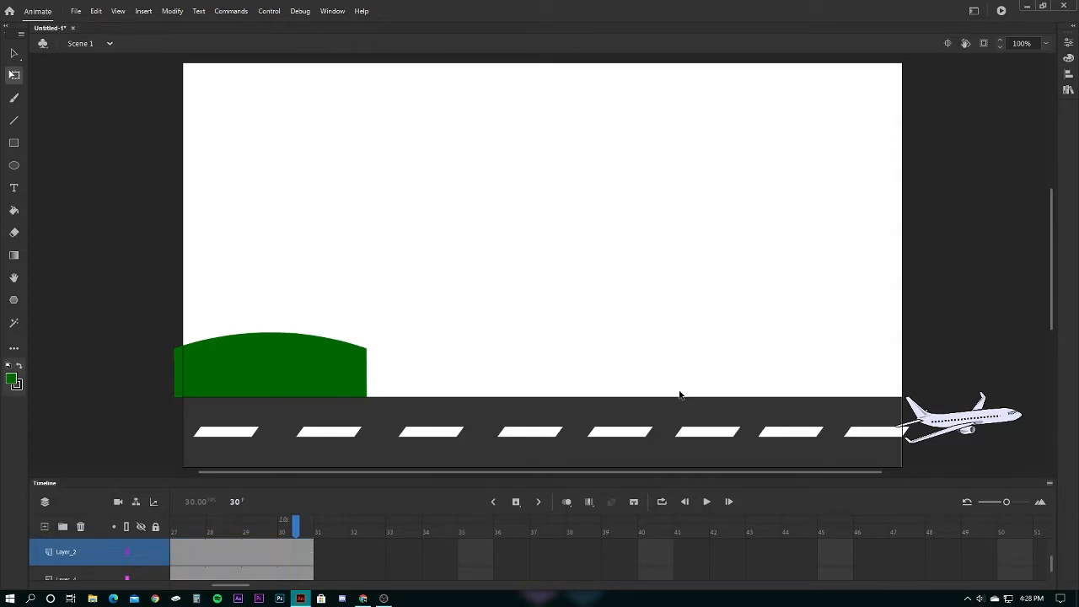
click(683, 402)
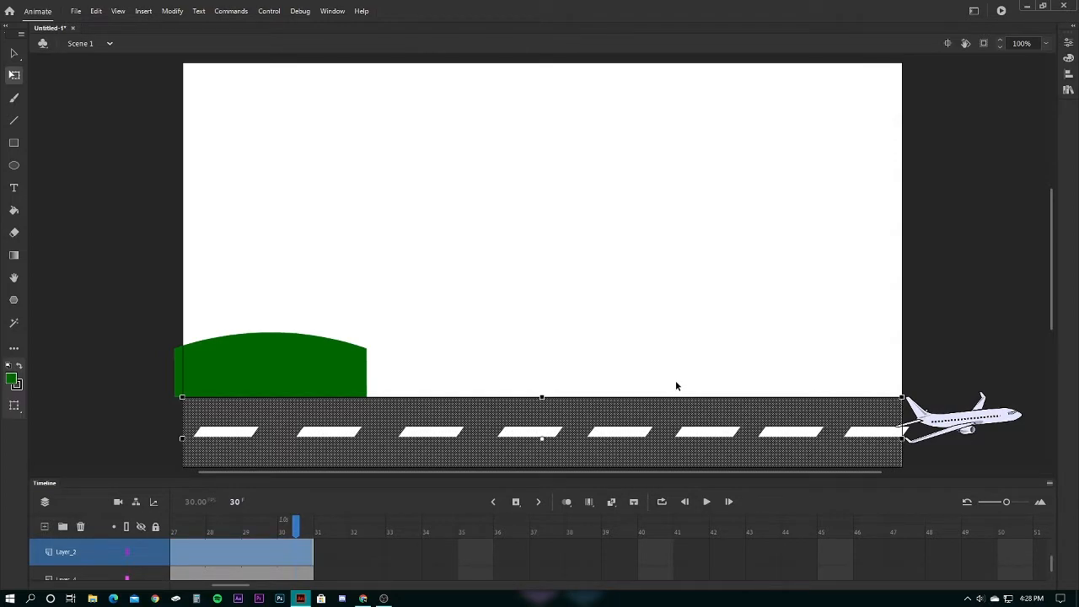
click(667, 372)
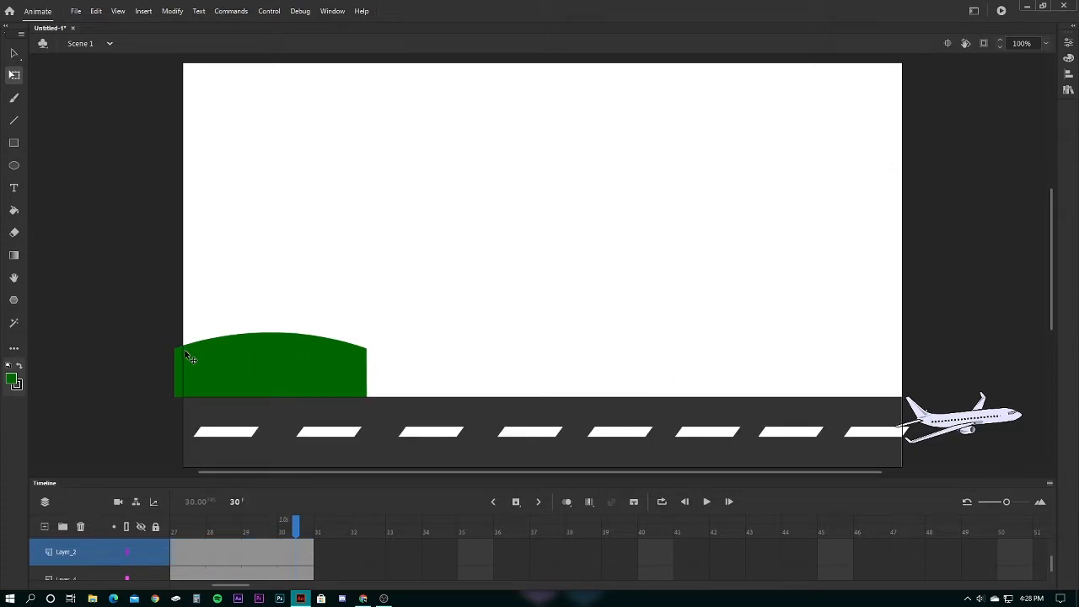
Reposition the green hill so that its left side sits flush with the stage's left edge above the runway.
key(ctrl+z)
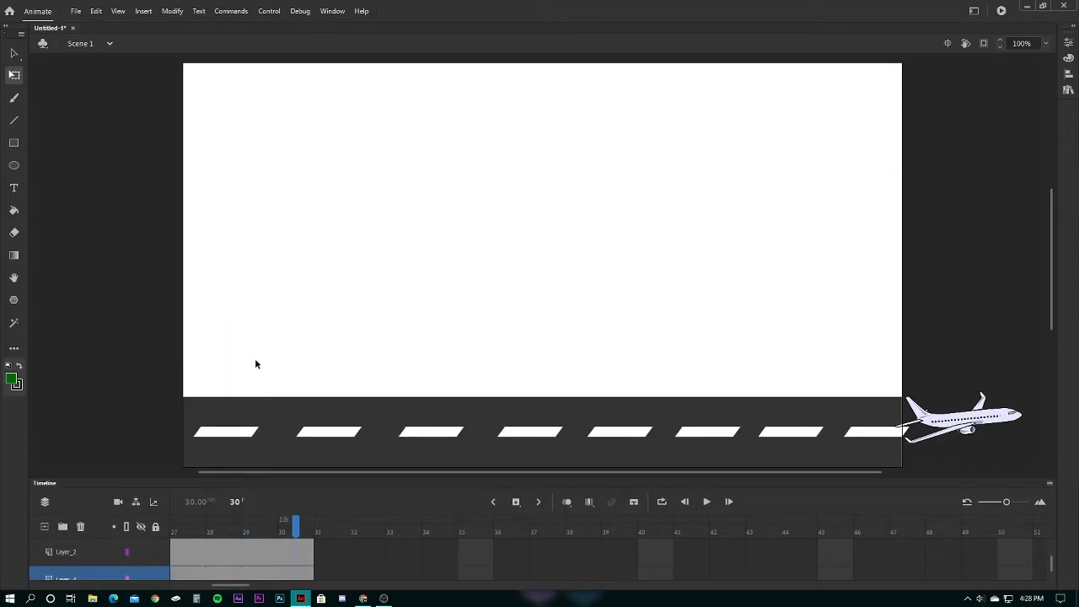
key(ctrl+y)
key(ctrl+y)
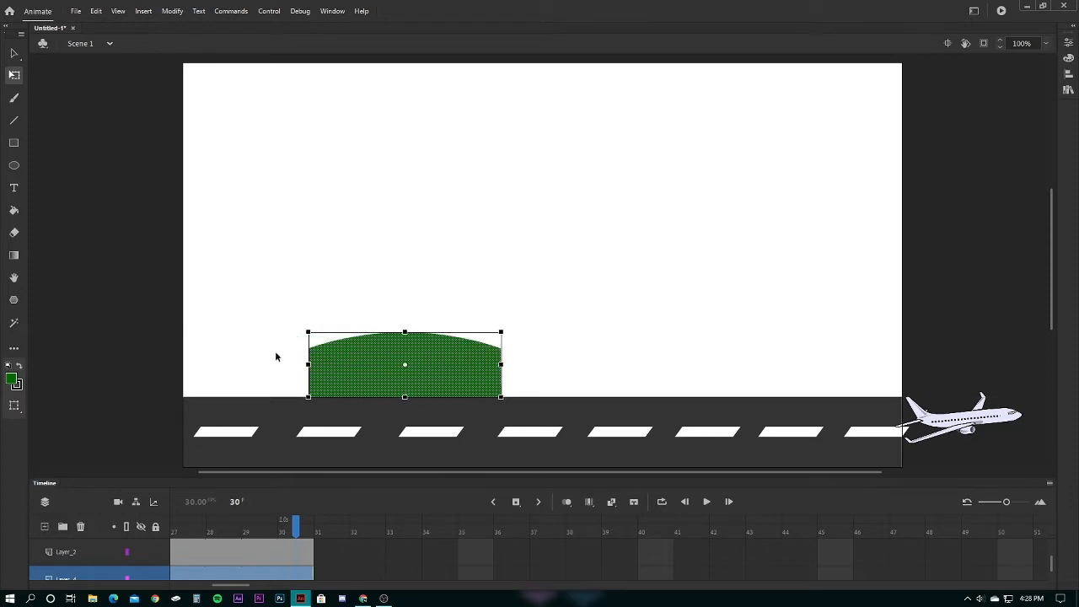
drag(472, 354, 346, 353)
click(417, 276)
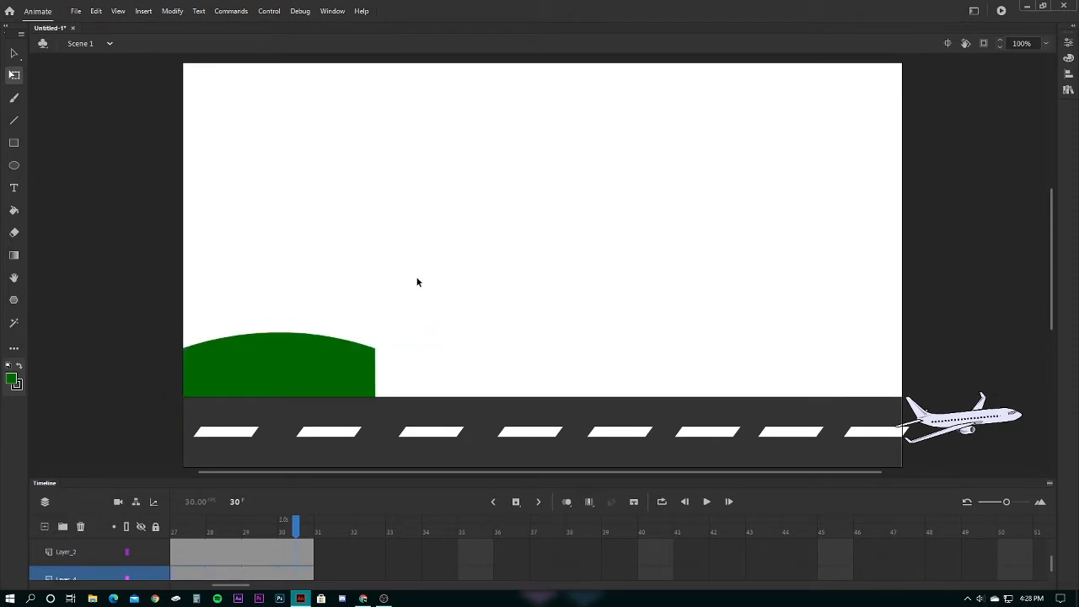
Duplicate the green hill repeatedly in an overlapping row that extends just past the stage's right edge.
drag(329, 369, 910, 368)
click(687, 227)
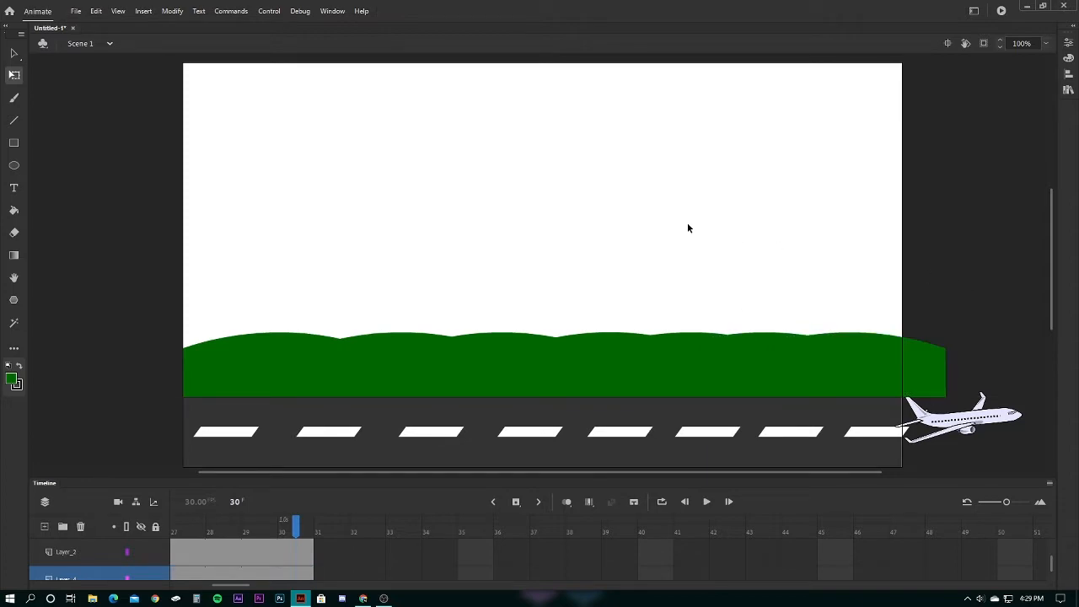
click(940, 367)
click(874, 246)
Add a new layer and place it beneath the green hills' layer.
scroll(95, 552, down, 1)
scroll(87, 548, up, 1)
scroll(76, 544, down, 1)
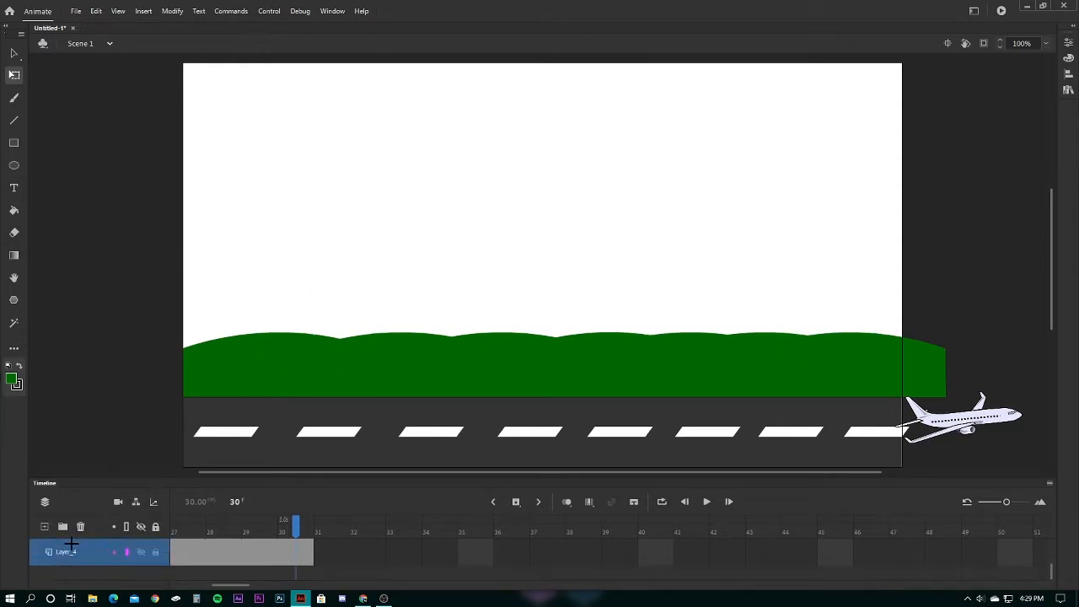
drag(84, 554, 121, 577)
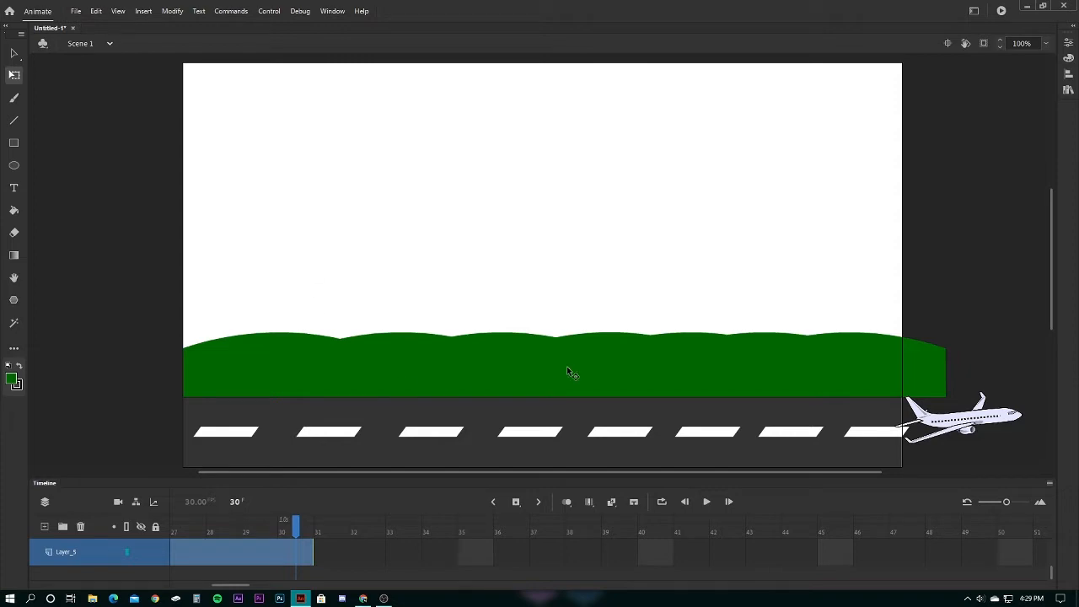
Draw a tall rectangular building at the stage's left edge behind the hills and fill it with black.
click(14, 144)
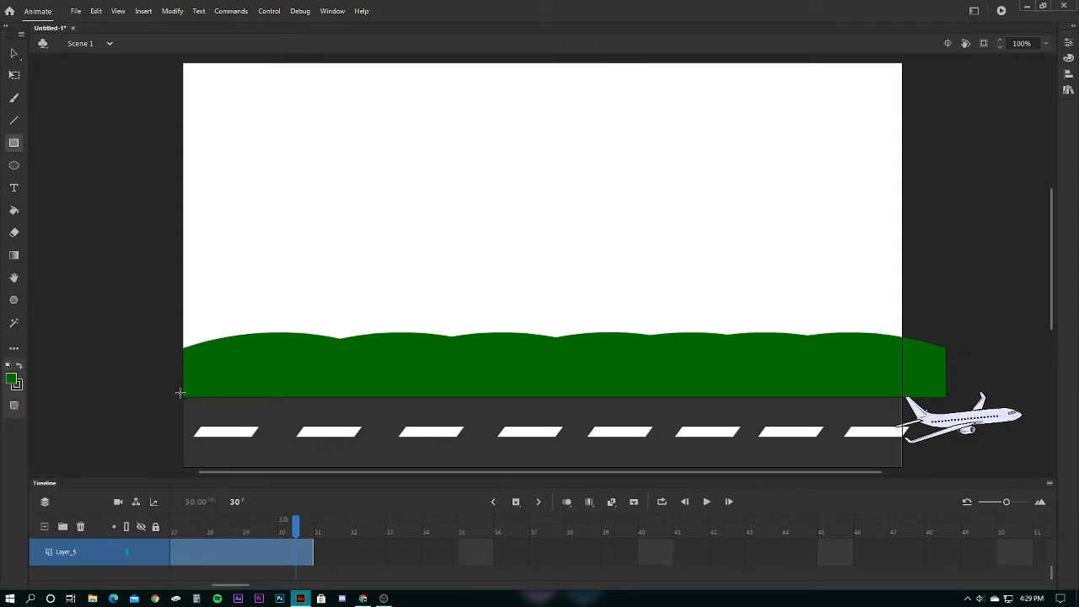
drag(184, 395, 235, 217)
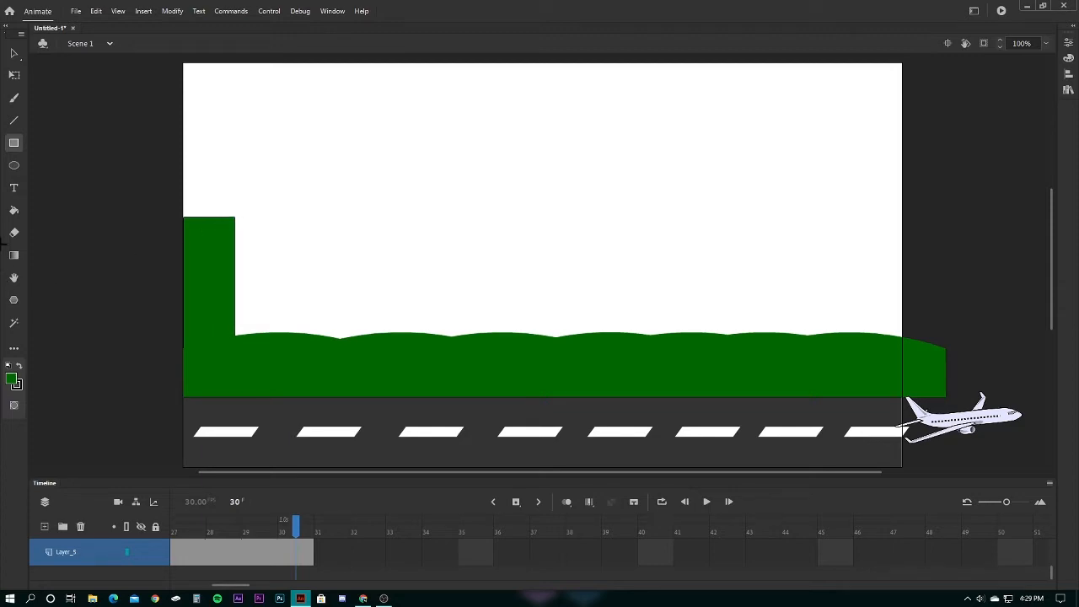
click(13, 53)
click(228, 256)
click(12, 379)
click(32, 418)
click(353, 321)
Draw a lower black building beside the first one and a stepped tower topped with a thin spire.
click(14, 143)
mouse_move(235, 267)
mouse_down()
mouse_move(279, 335)
mouse_move(333, 315)
mouse_move(414, 318)
mouse_up()
mouse_move(339, 319)
mouse_down()
mouse_move(368, 220)
mouse_move(393, 292)
mouse_move(395, 258)
mouse_up()
drag(354, 221, 351, 178)
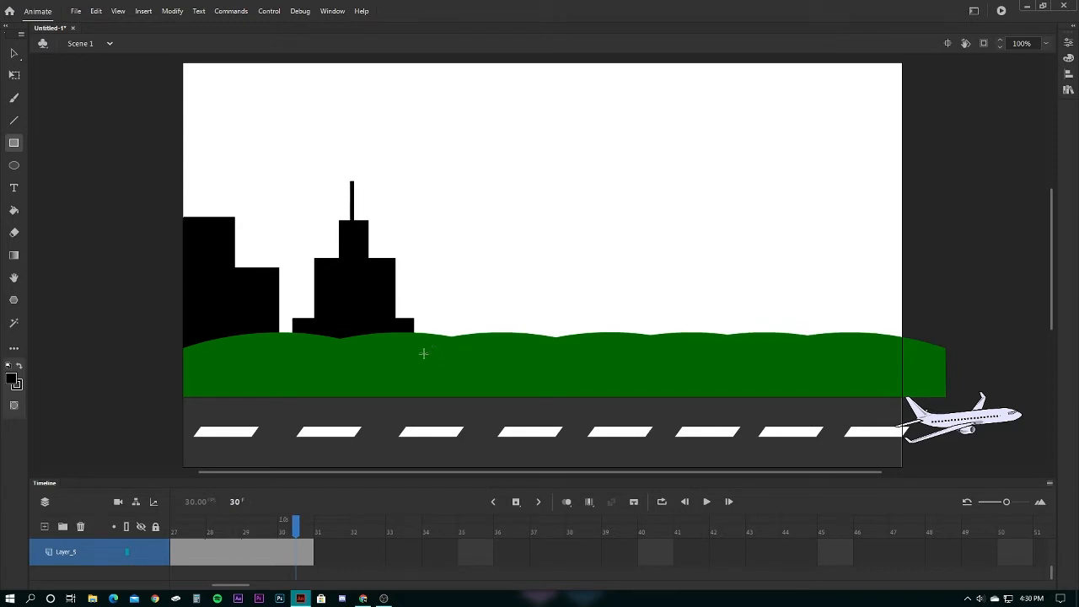
Draw a low black block to the right of the spire tower and try adding an oval to it.
drag(429, 336, 463, 298)
click(14, 165)
key(v)
click(505, 289)
click(503, 293)
key(Delete)
key(ctrl+z)
key(ctrl+z)
key(Delete)
Draw another oval over the low block, try deleting the unwanted part, and undo the last changes.
key(o)
drag(436, 241, 426, 307)
key(v)
click(469, 280)
key(Delete)
click(446, 305)
key(ctrl+z)
key(ctrl+z)
Adjust the oval's size and position to give the low block a shallow domed roof.
key(q)
click(547, 224)
click(485, 301)
drag(495, 309, 533, 235)
click(501, 244)
click(466, 311)
click(539, 258)
click(485, 307)
click(517, 270)
click(13, 142)
mouse_move(443, 311)
mouse_down()
mouse_move(465, 261)
mouse_move(458, 282)
mouse_move(467, 289)
mouse_up()
mouse_move(455, 294)
mouse_down()
mouse_move(460, 255)
mouse_move(446, 258)
mouse_move(457, 281)
mouse_move(465, 269)
mouse_up()
key(ctrl+z)
key(ctrl+z)
key(ctrl+z)
Draw a wide black building right of the dome, topped with a low block and two towers joined by a bridge.
mouse_move(495, 336)
mouse_down()
mouse_move(663, 272)
mouse_move(618, 245)
mouse_move(617, 254)
mouse_up()
key(ctrl+z)
drag(504, 255, 557, 239)
drag(573, 254, 607, 185)
drag(531, 239, 547, 197)
mouse_move(547, 211)
mouse_down()
mouse_move(573, 231)
mouse_move(572, 220)
mouse_up()
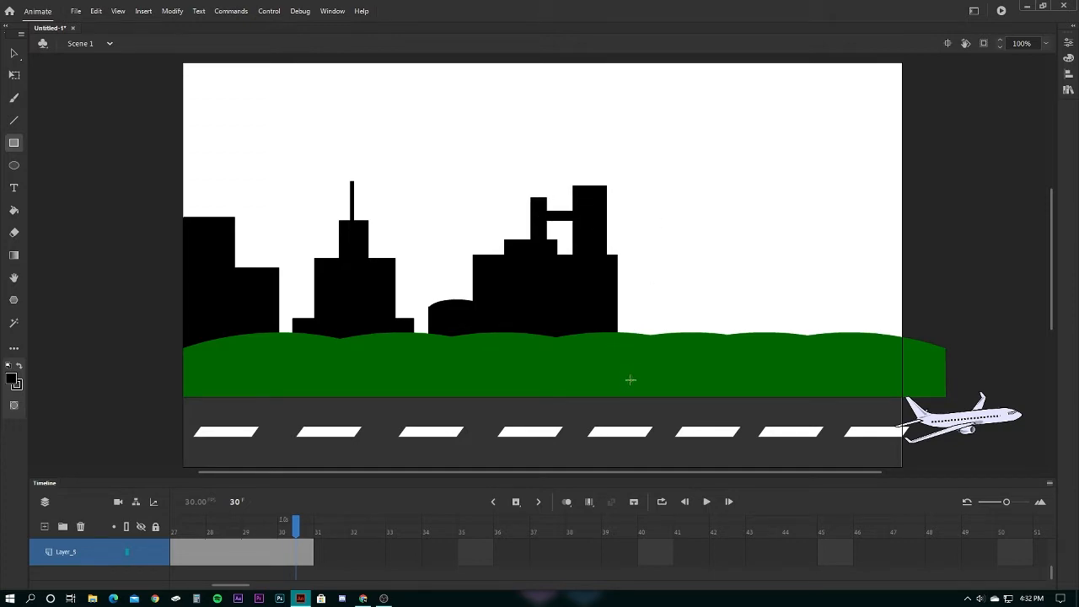
Extend the black skyline with the tallest tower, its lower annex and a bridged building with two roof blocks.
drag(443, 341, 412, 326)
mouse_move(622, 396)
mouse_down()
mouse_move(710, 115)
mouse_move(684, 144)
mouse_move(686, 135)
mouse_up()
mouse_move(686, 213)
mouse_down()
mouse_move(719, 364)
mouse_move(836, 274)
mouse_up()
drag(728, 297, 749, 322)
drag(767, 274, 794, 246)
drag(801, 275, 829, 264)
Draw a stepped black building at the stage's right edge and two thin antennas on the tallest tower.
mouse_move(852, 368)
mouse_down()
mouse_move(908, 290)
mouse_move(903, 266)
mouse_up()
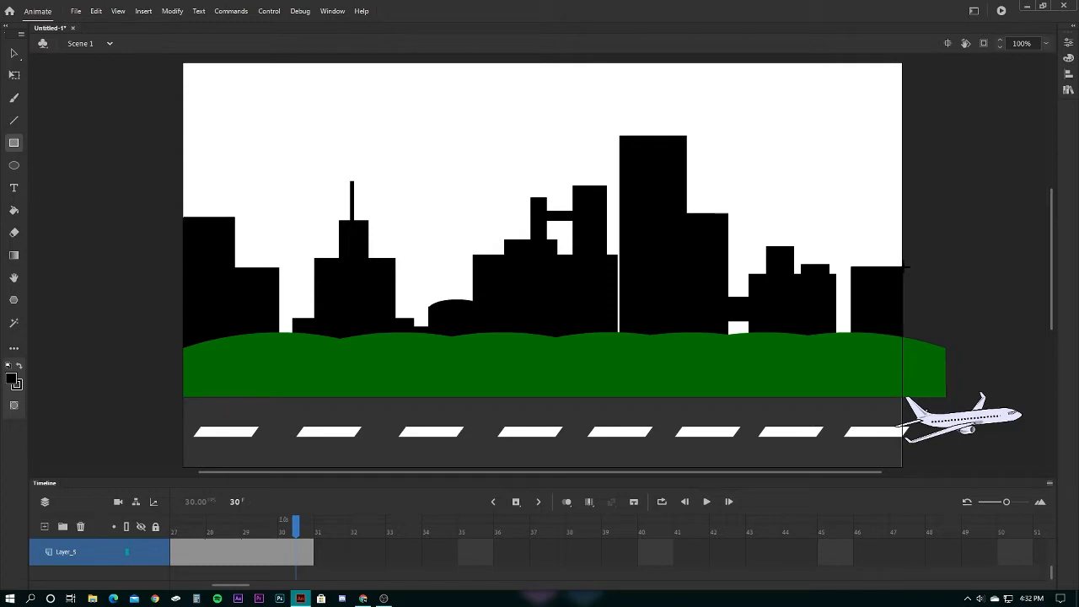
drag(635, 137, 628, 85)
mouse_move(656, 136)
mouse_down()
mouse_move(669, 91)
mouse_move(662, 73)
mouse_up()
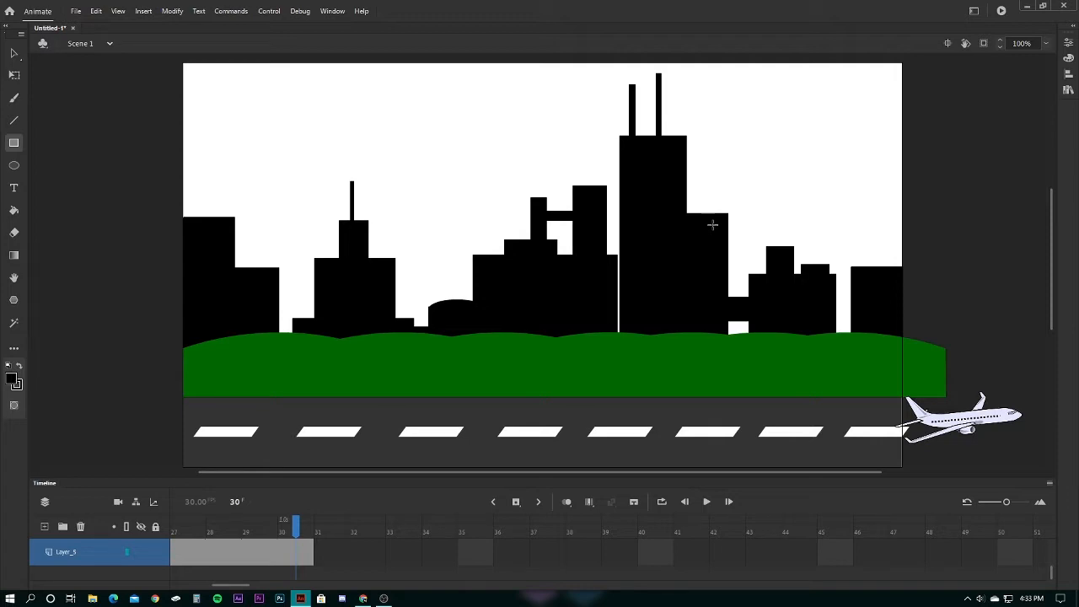
mouse_move(872, 271)
mouse_down()
mouse_move(904, 239)
mouse_move(902, 226)
mouse_up()
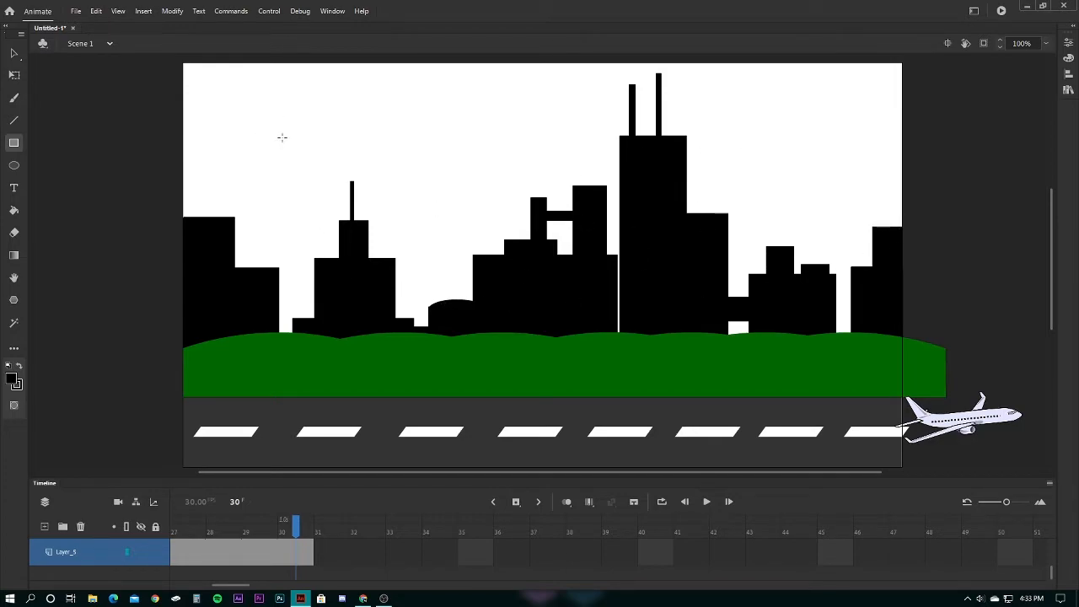
Add a new layer and place it beneath the skyline's layer.
scroll(104, 390, down, 3)
scroll(104, 390, up, 3)
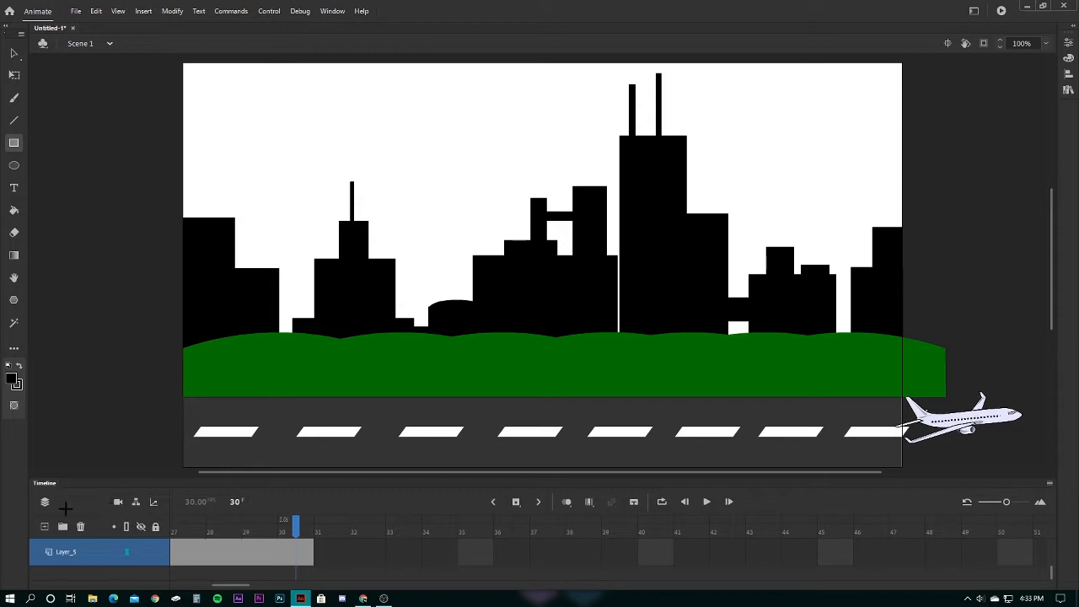
drag(83, 549, 84, 573)
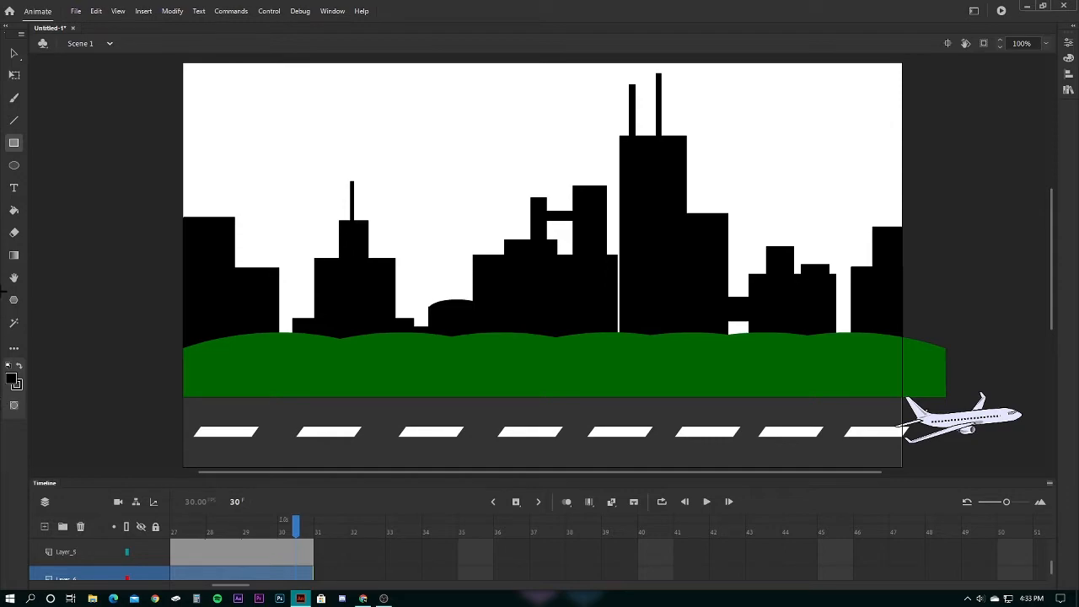
Draw a rectangle in the stage's upper-left corner and fill it with the rainbow gradient swatch.
click(14, 254)
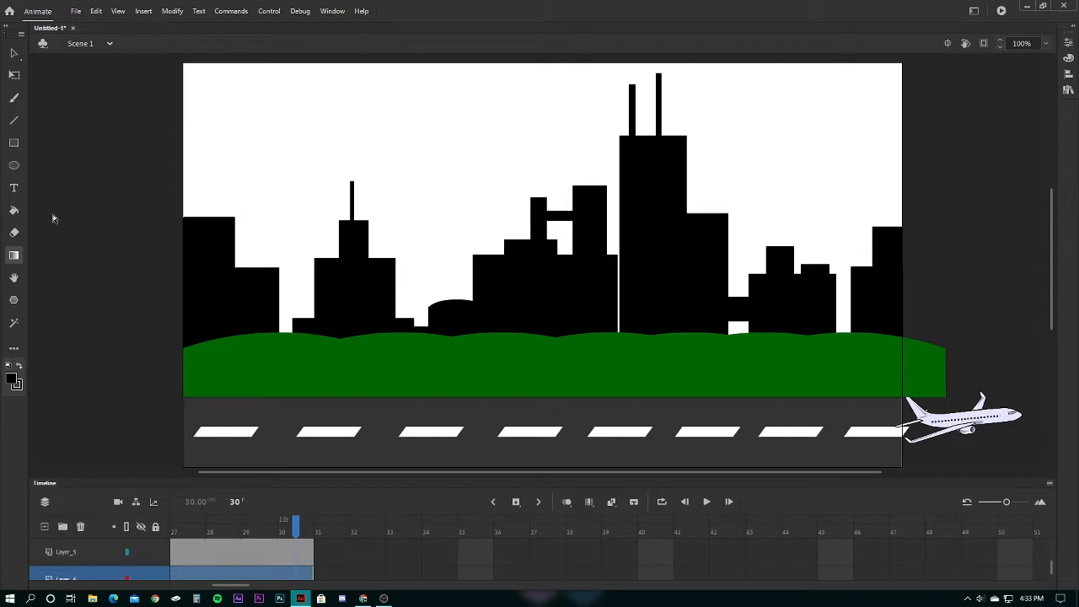
click(13, 142)
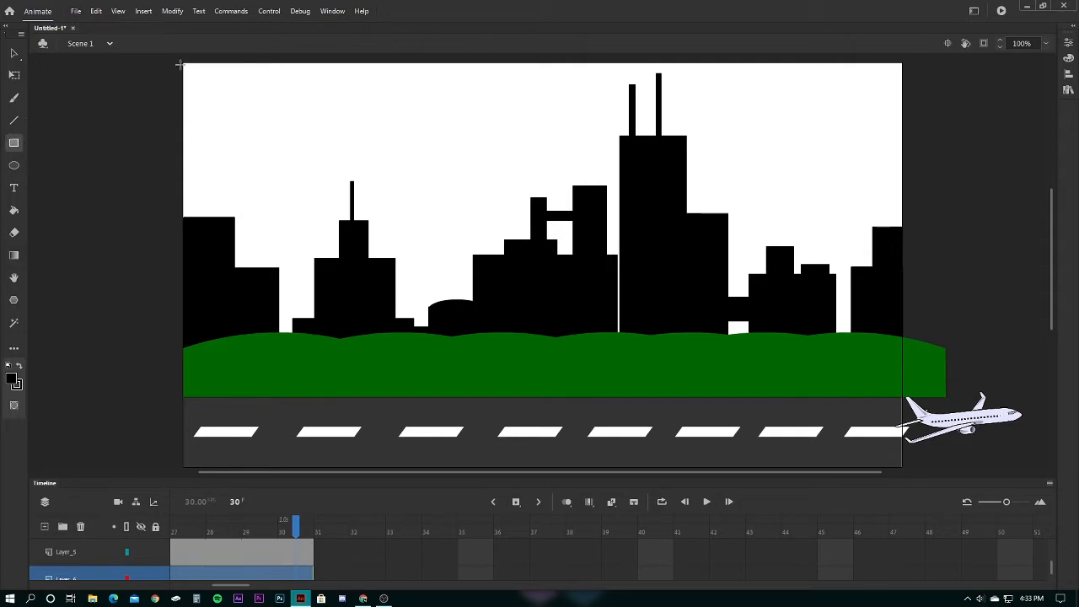
drag(181, 62, 400, 155)
click(13, 75)
click(295, 135)
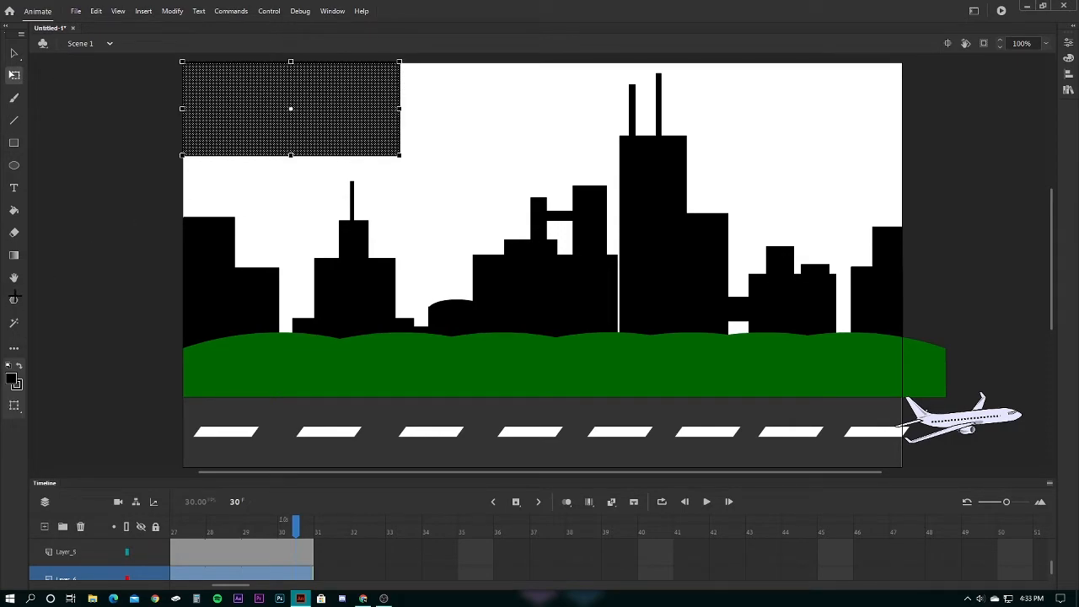
click(11, 379)
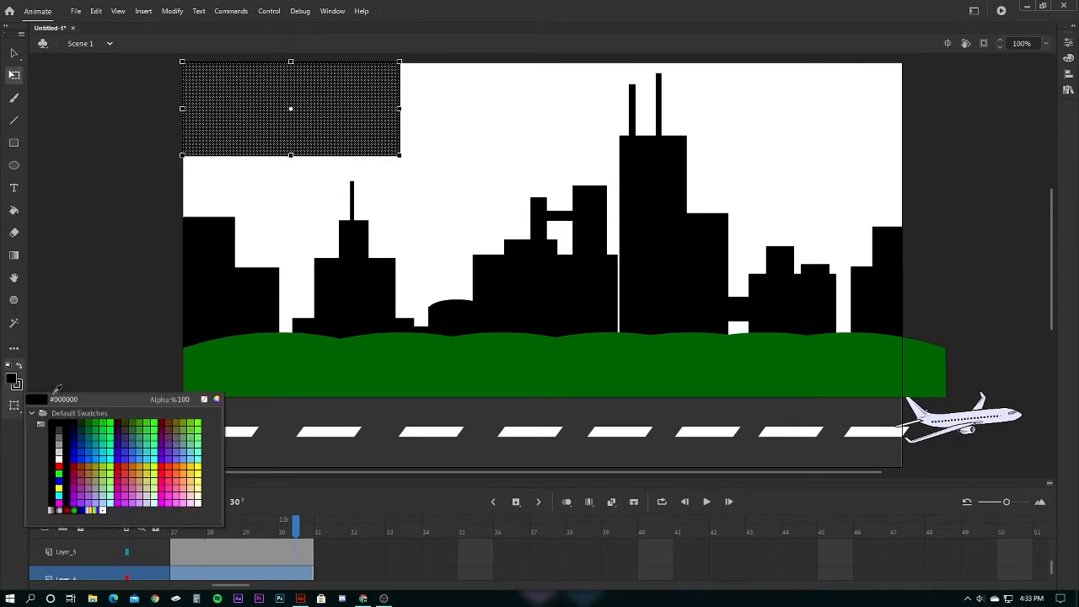
click(98, 505)
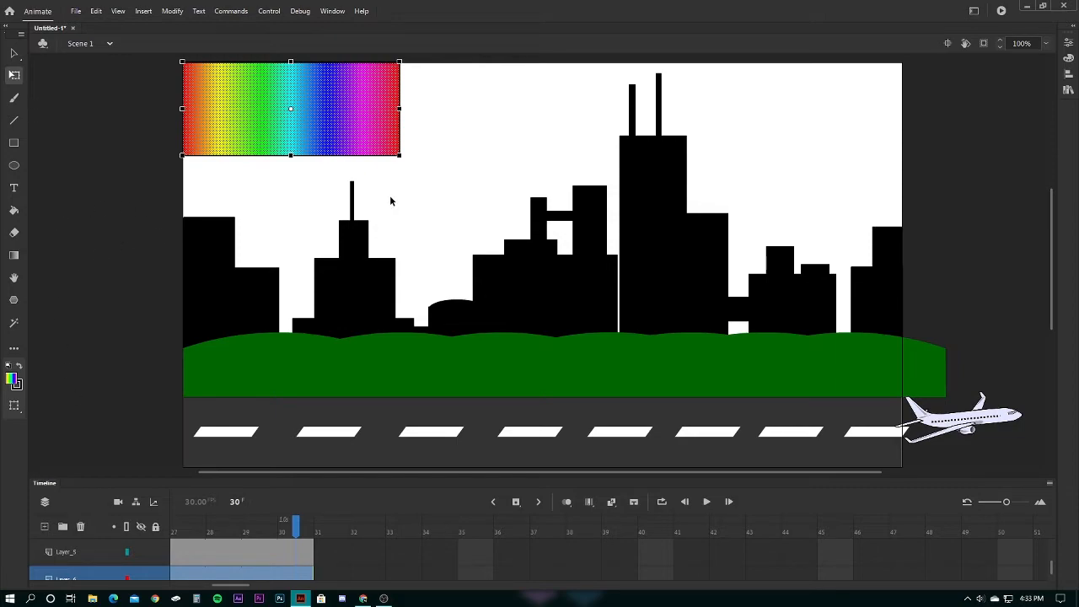
Move and stretch the rainbow rectangle across the full sky behind the skyline, removing its leftover outline.
drag(401, 155, 371, 150)
drag(331, 115, 607, 113)
drag(562, 142, 571, 327)
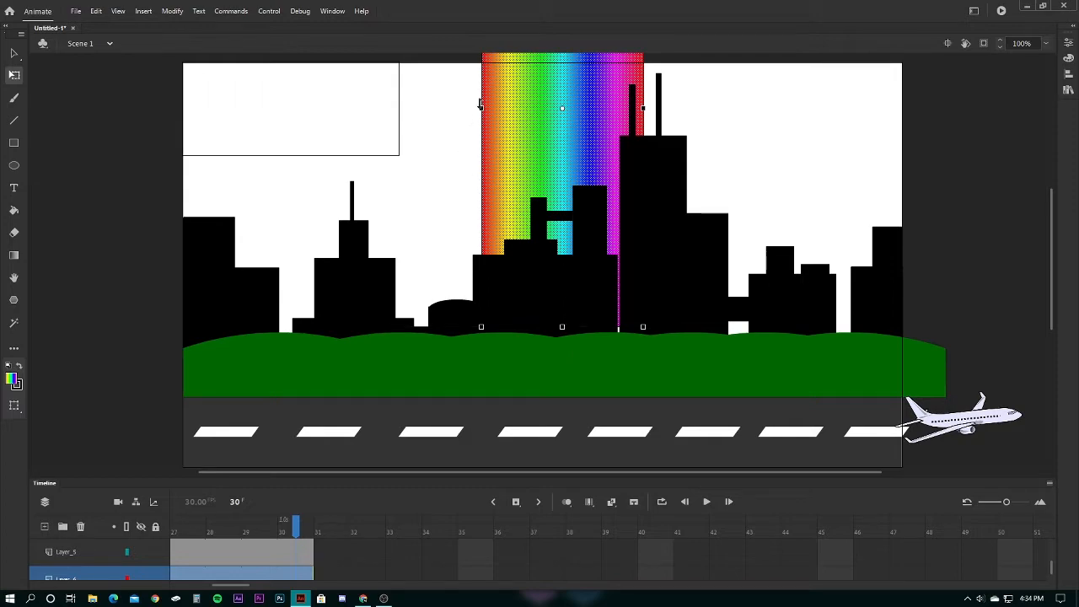
drag(480, 108, 180, 96)
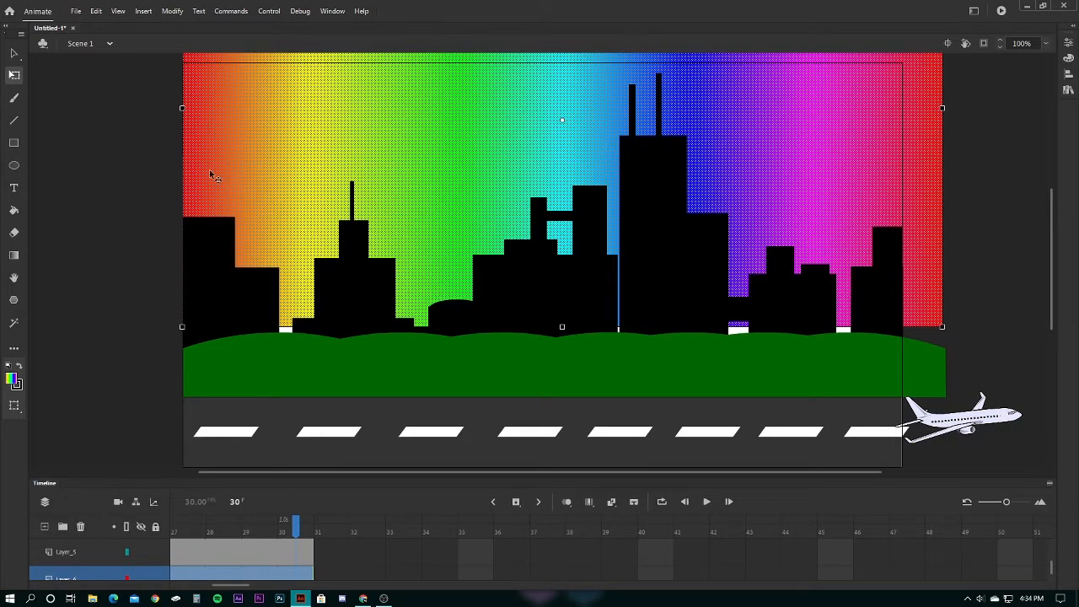
Reduce the sky's linear gradient to yellow #FFFF00 and red by removing the other color stops.
click(1068, 58)
drag(934, 236, 900, 308)
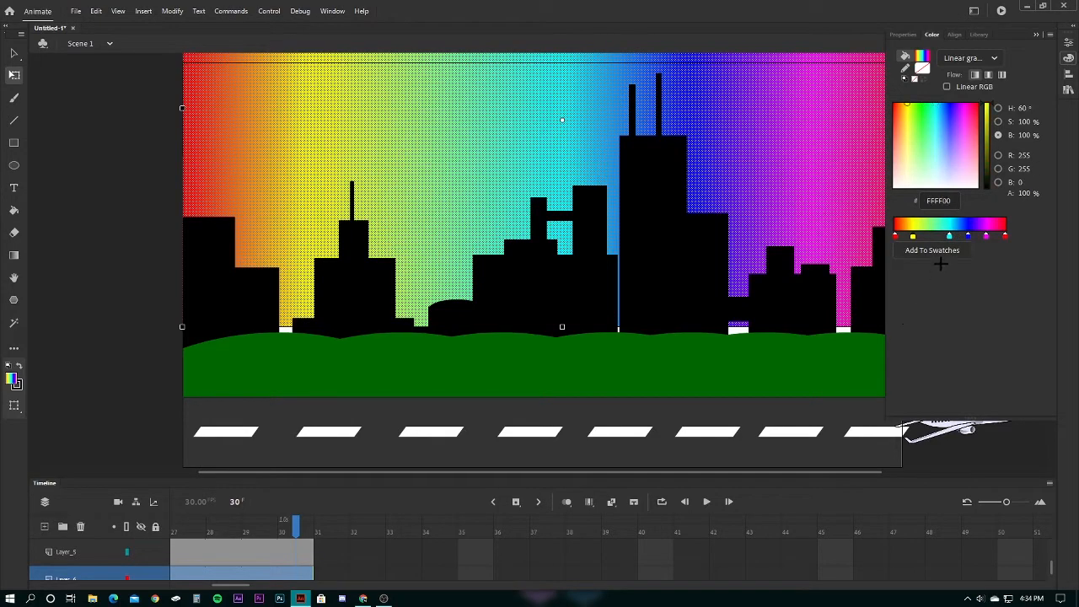
click(950, 237)
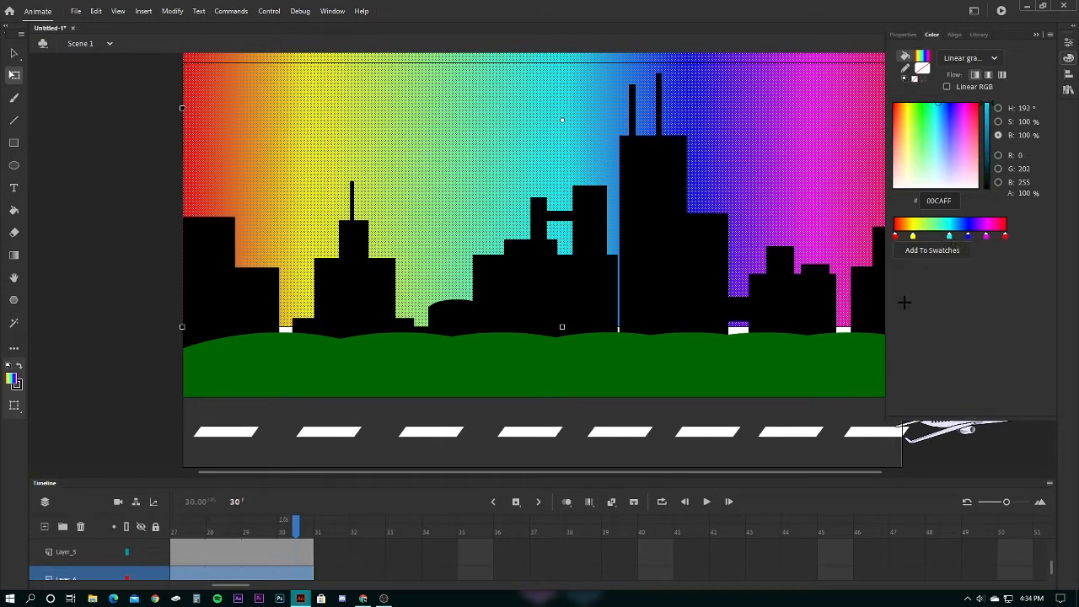
click(950, 235)
drag(950, 237, 892, 307)
click(969, 237)
click(987, 237)
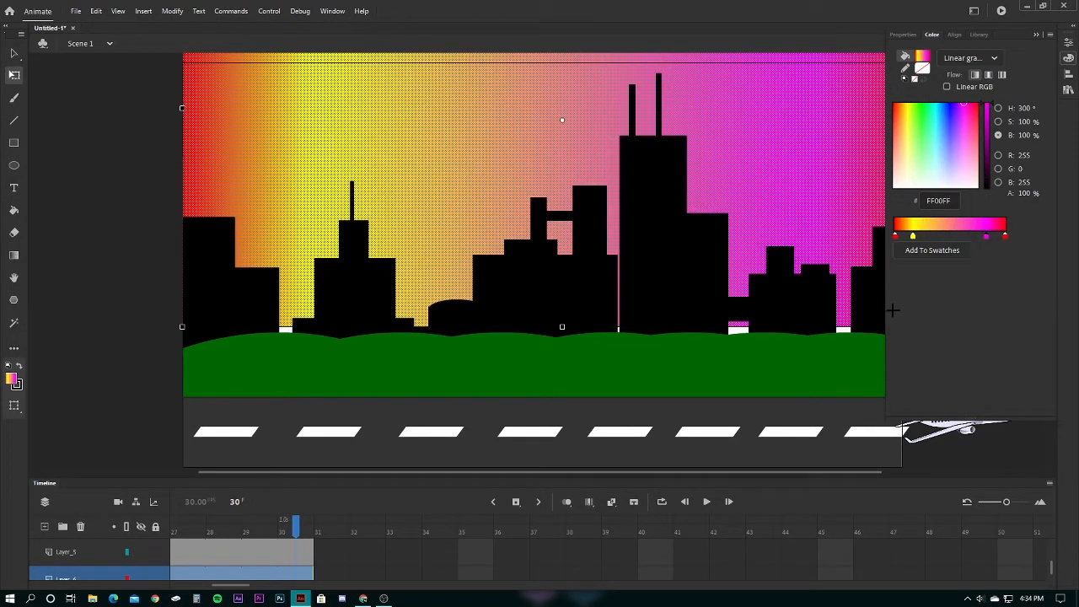
drag(988, 239, 891, 298)
click(912, 237)
drag(896, 236, 892, 285)
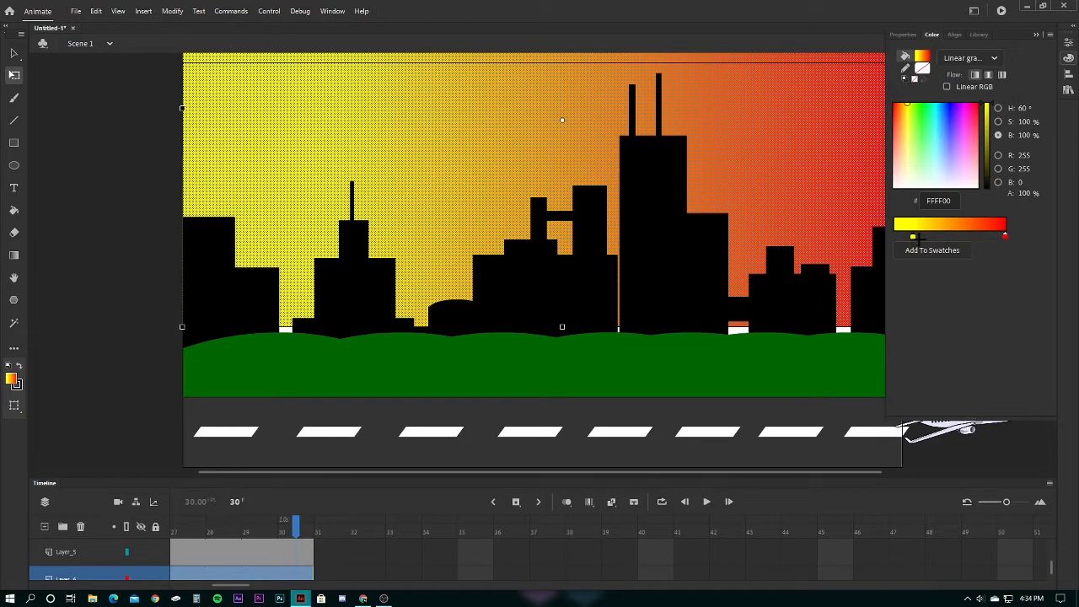
mouse_move(912, 237)
mouse_down()
mouse_move(960, 235)
mouse_move(910, 233)
mouse_up()
Rotate the sky gradient diagonally with red towards the upper left, and extend the sky's lower edge behind the hills.
click(13, 254)
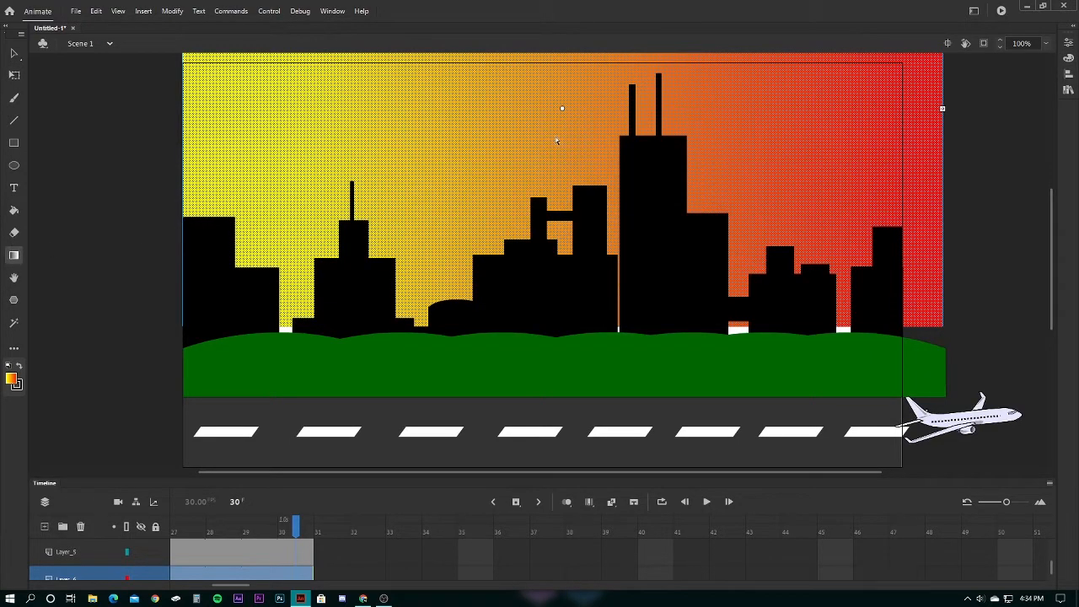
scroll(1004, 231, up, 4)
scroll(1001, 224, down, 1)
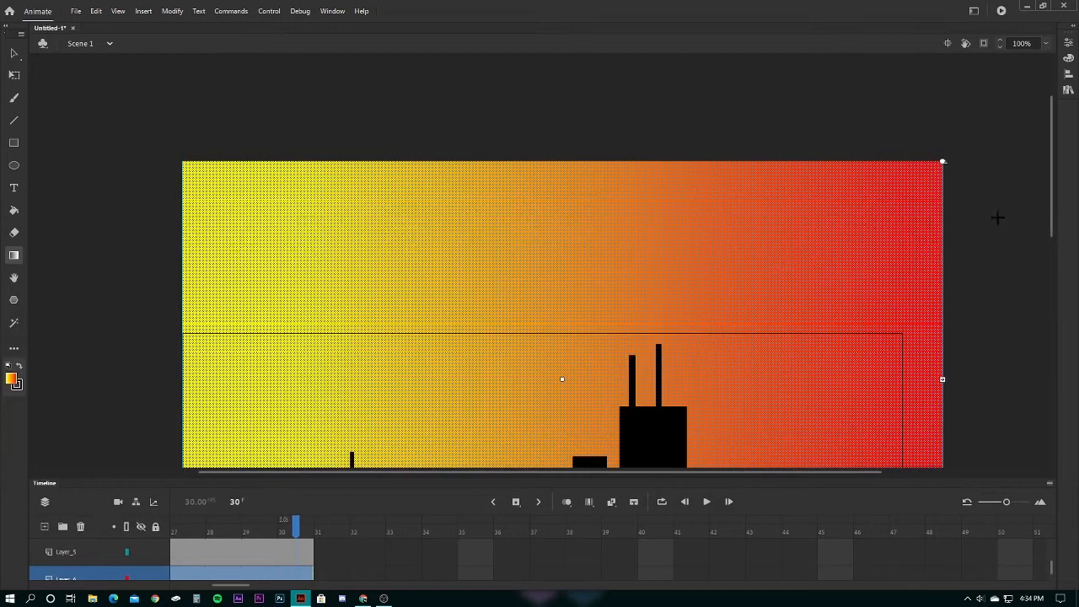
drag(944, 164, 424, 81)
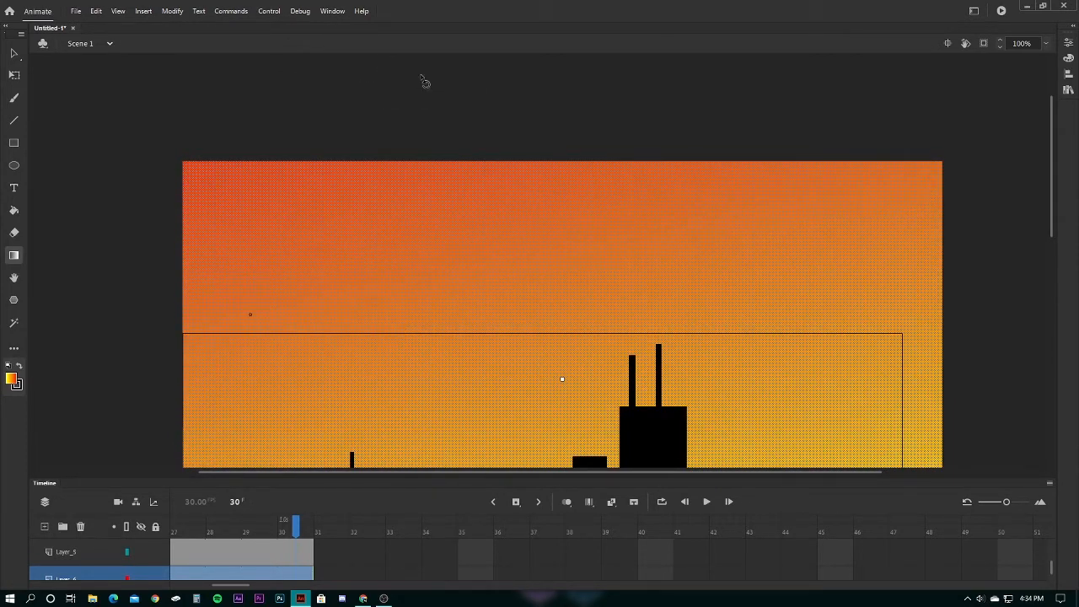
scroll(929, 236, down, 3)
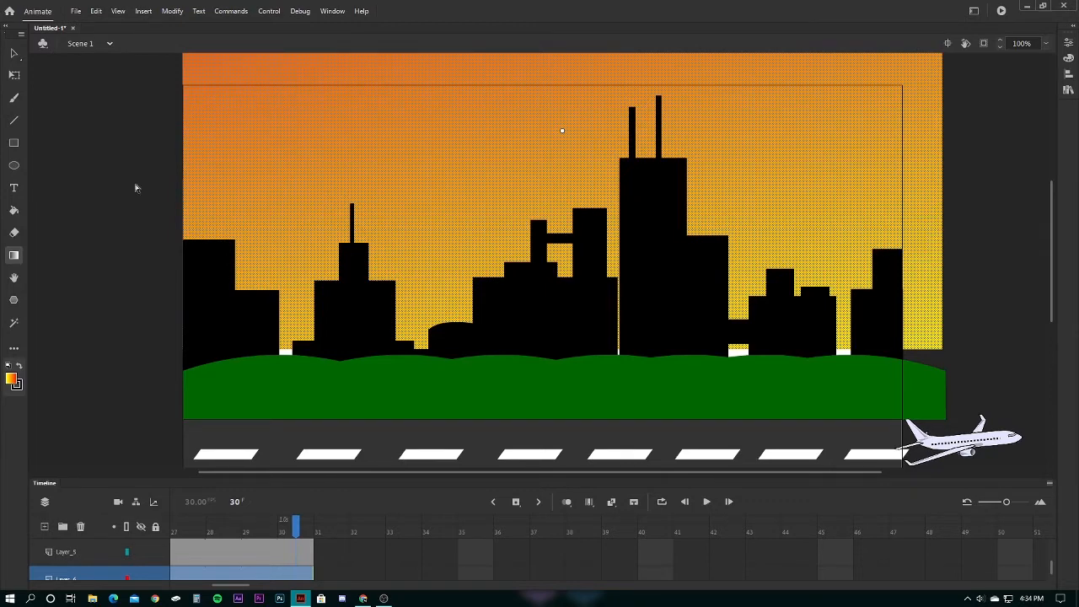
click(13, 53)
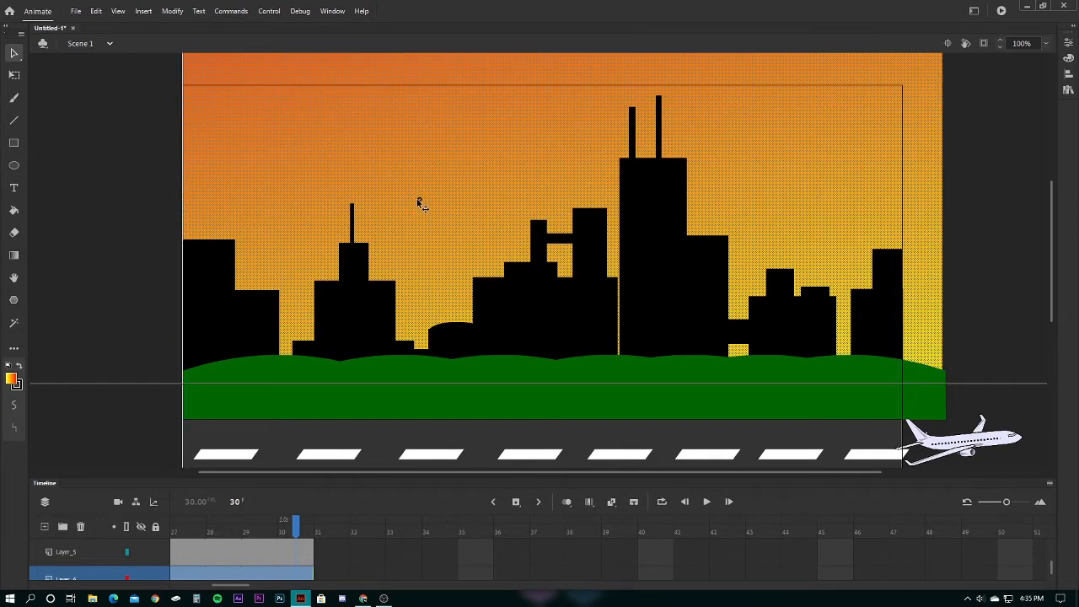
Rotate the sky gradient so red runs evenly along the upper edge and fades to yellow towards the hills.
scroll(984, 261, up, 2)
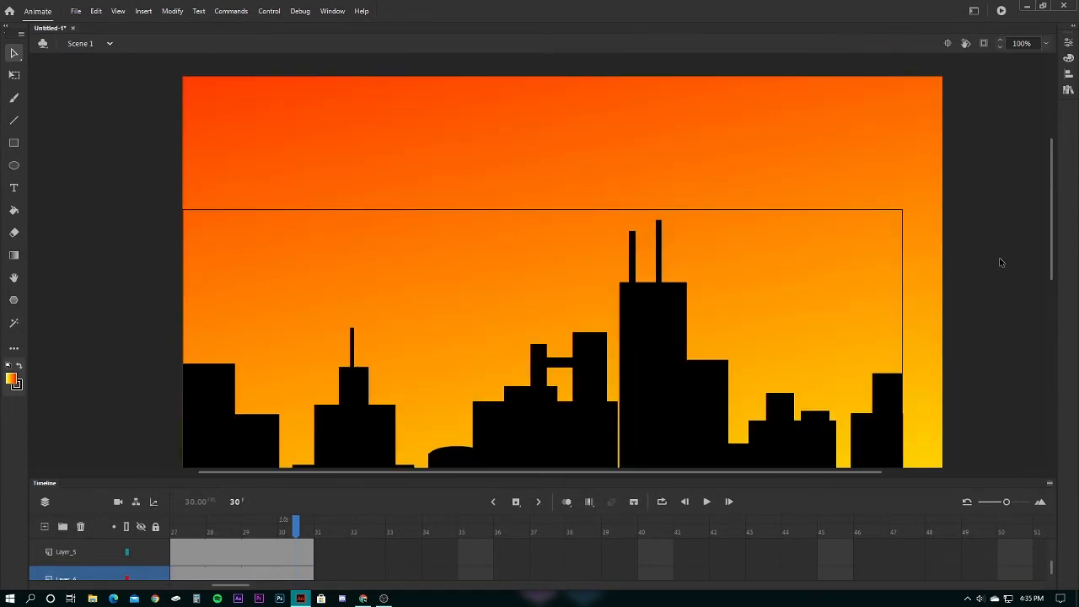
scroll(999, 257, down, 2)
scroll(1000, 259, up, 2)
scroll(1001, 260, down, 2)
scroll(1000, 258, up, 2)
scroll(927, 245, up, 2)
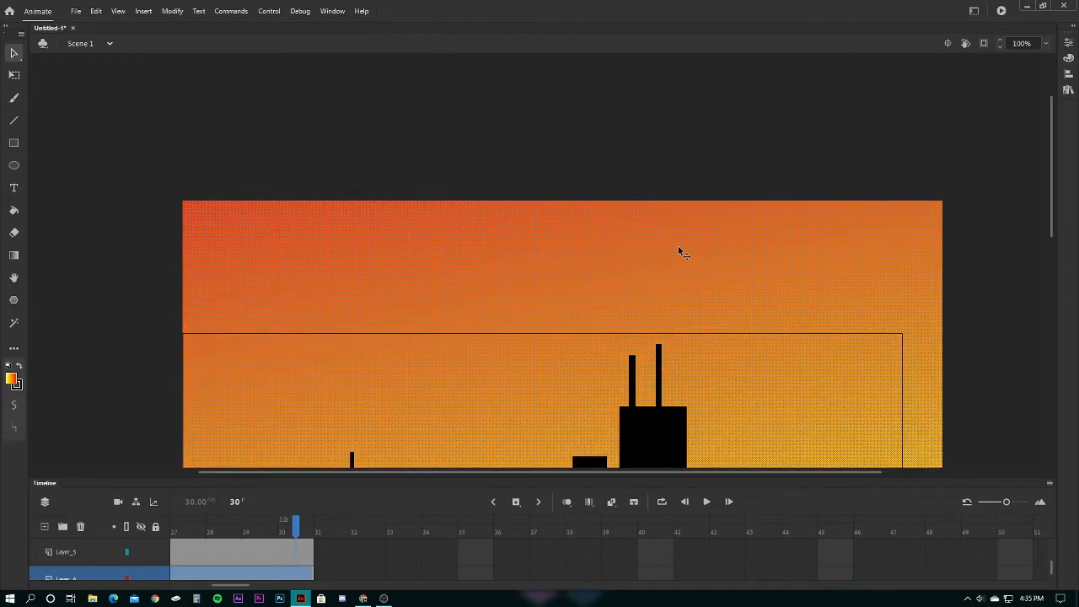
click(14, 255)
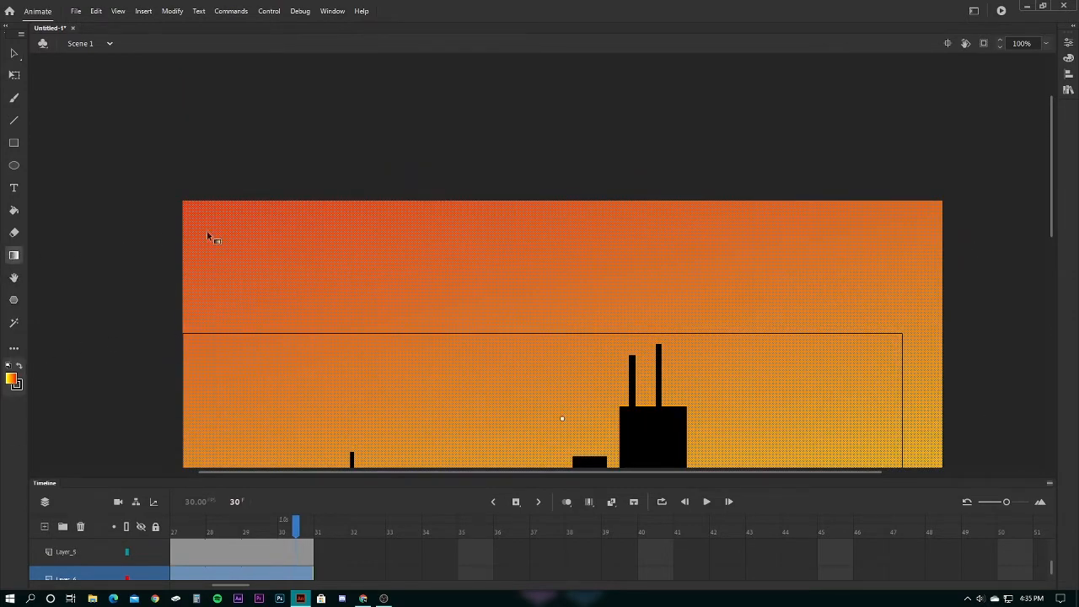
click(336, 233)
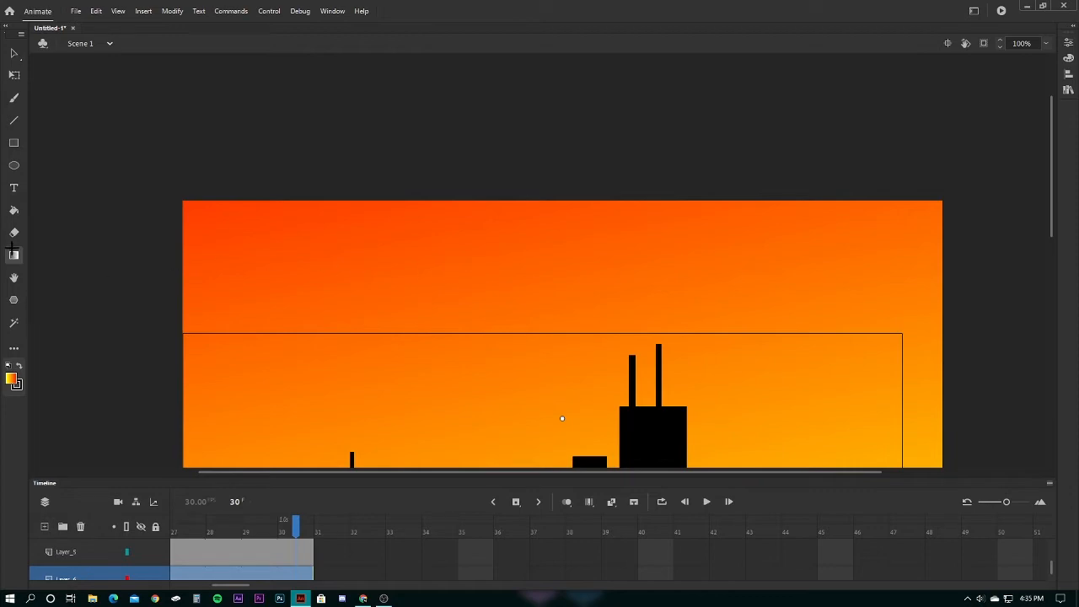
scroll(822, 241, down, 4)
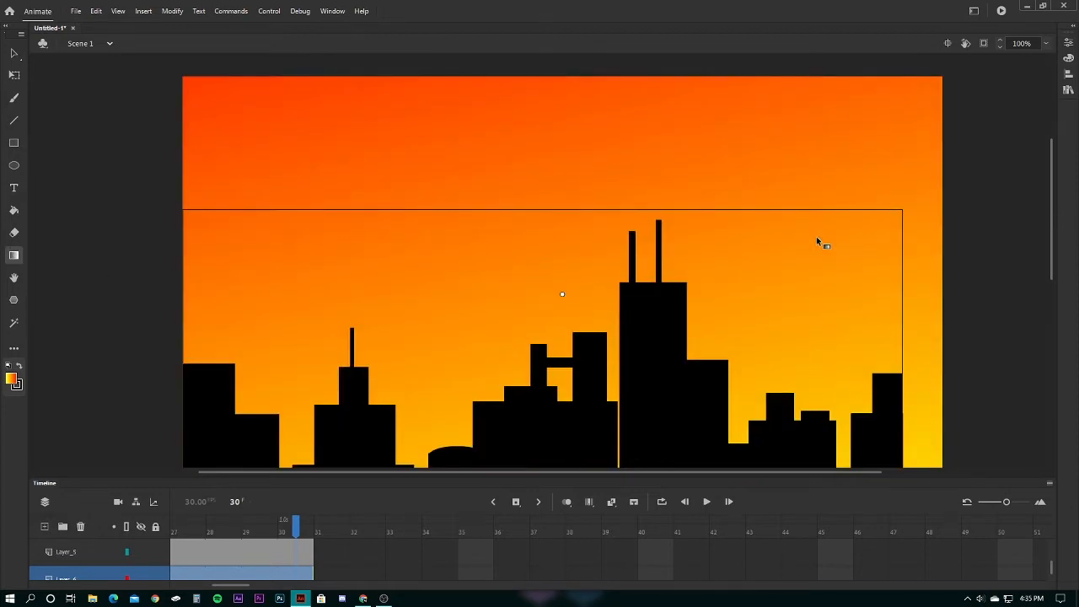
scroll(859, 251, up, 2)
scroll(859, 251, up, 4)
drag(109, 120, 189, 91)
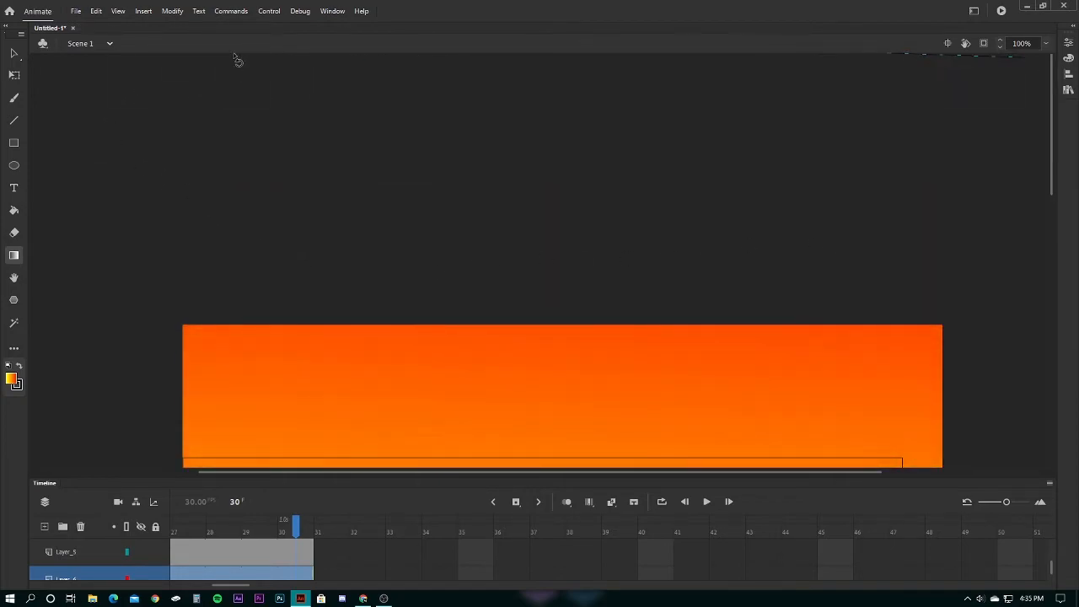
scroll(580, 140, down, 4)
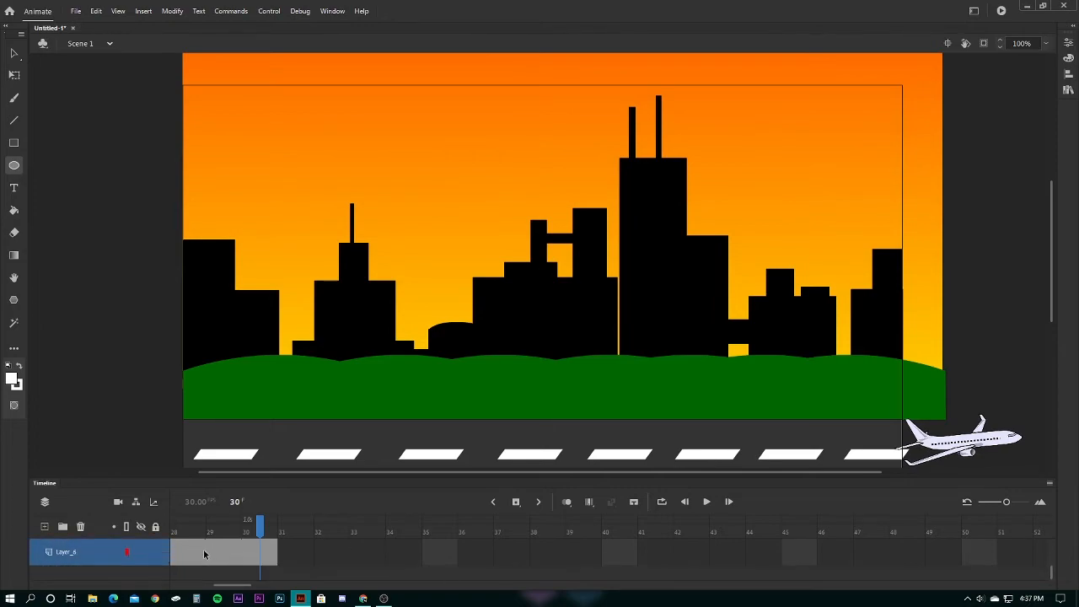
Add a new layer, move it above the plane's layer, and go to its frame 1.
key(Return)
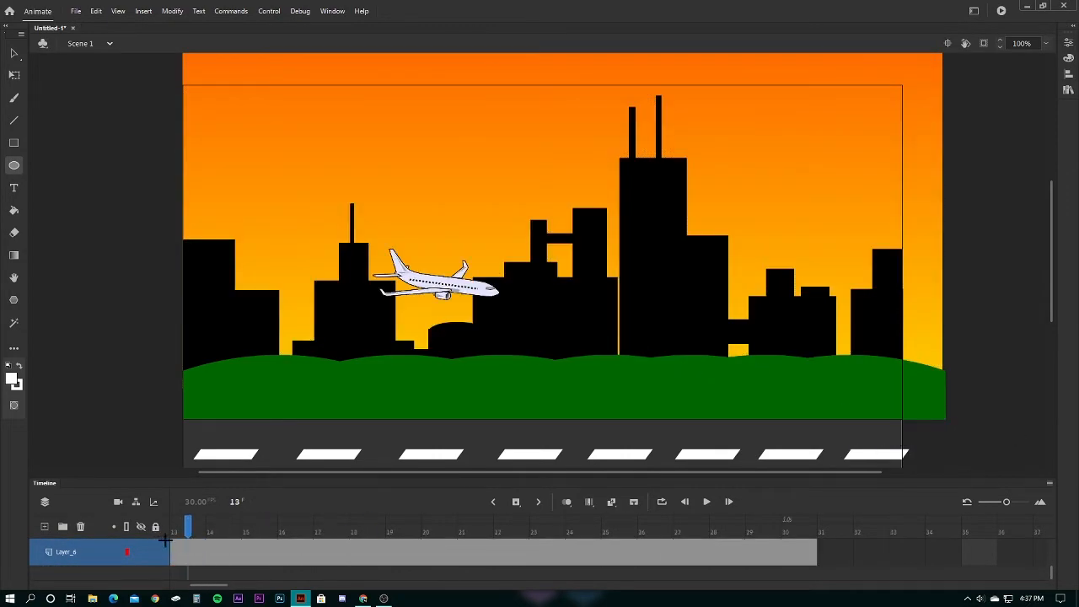
scroll(229, 562, up, 4)
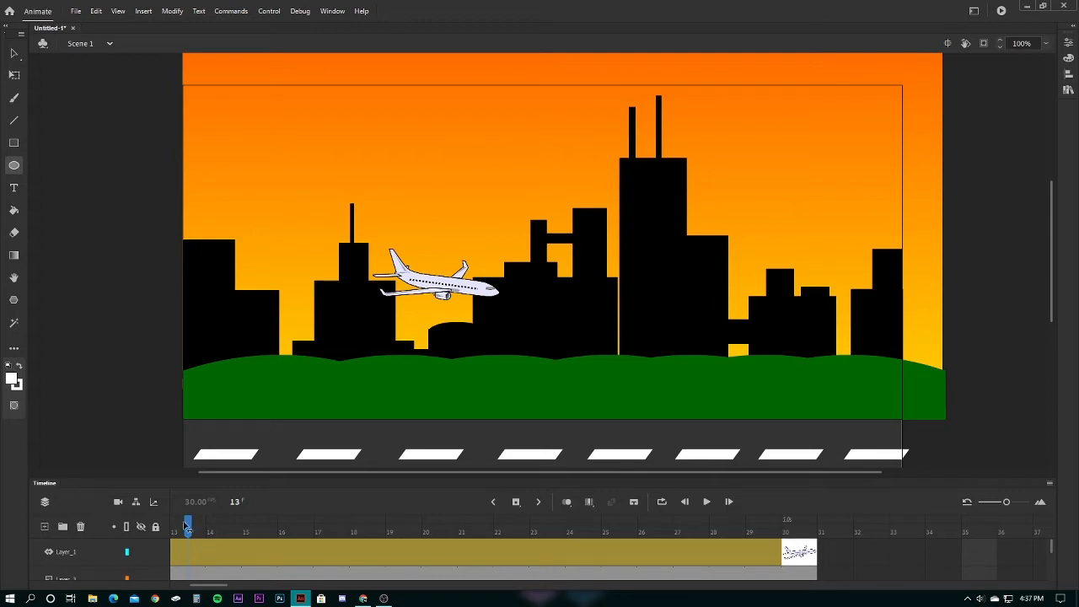
drag(187, 525, 39, 527)
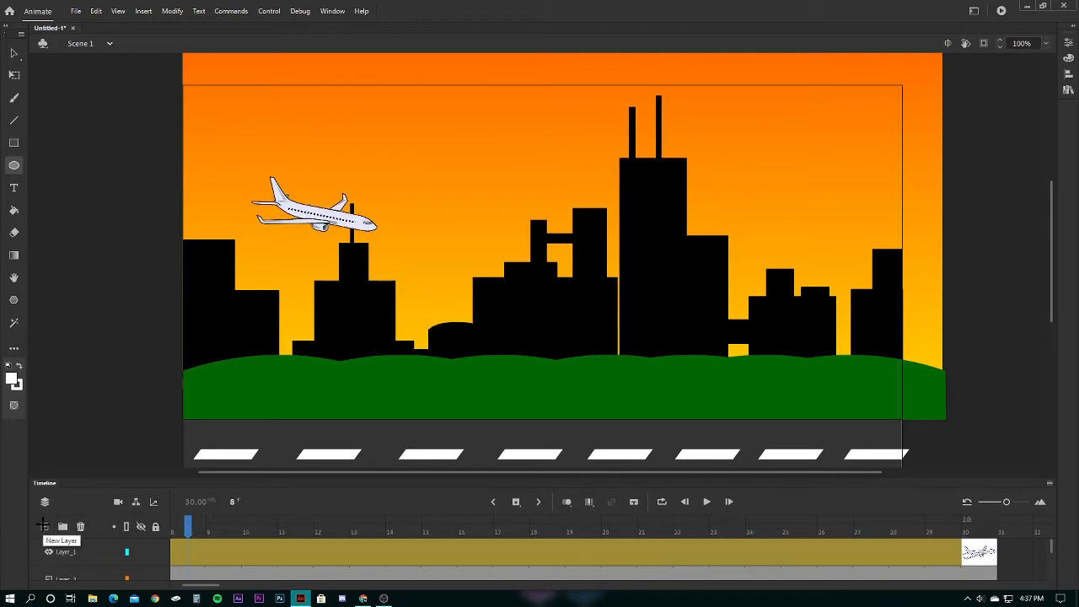
click(42, 526)
scroll(225, 548, up, 1)
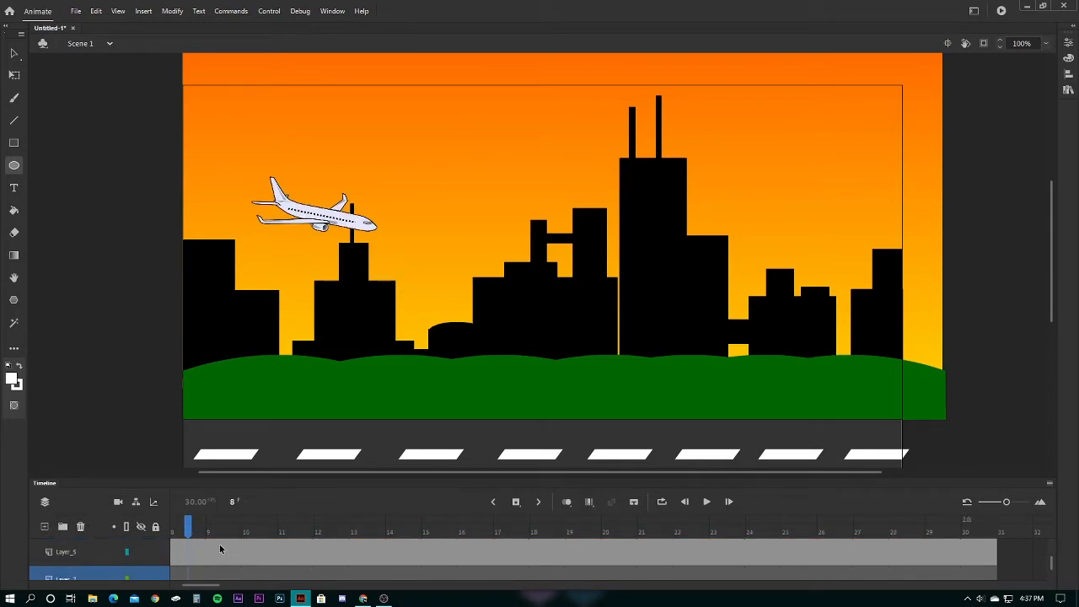
drag(110, 574, 107, 524)
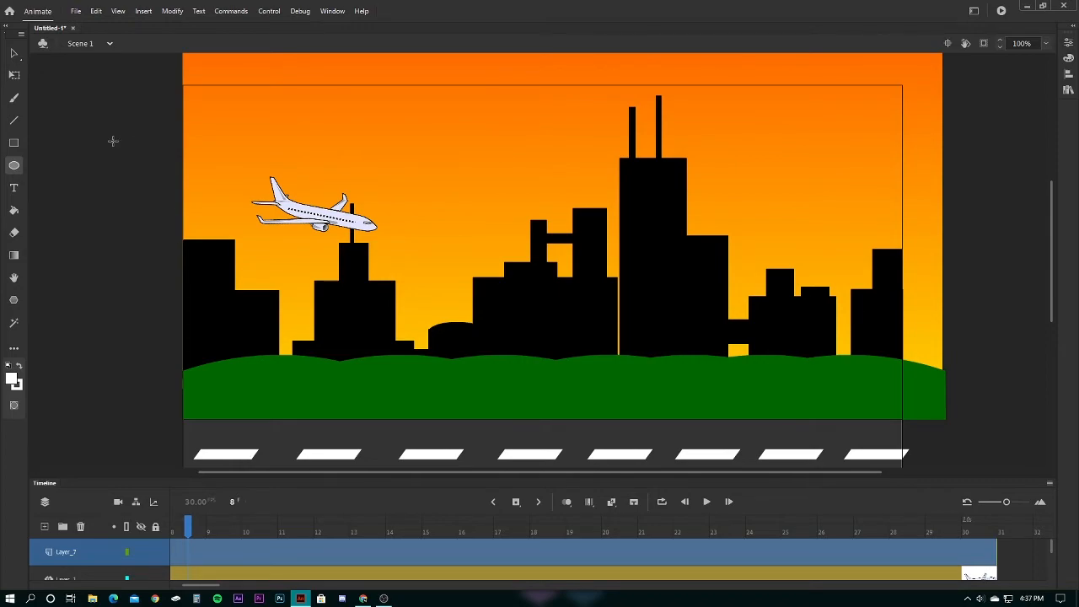
drag(188, 527, 2, 538)
click(96, 548)
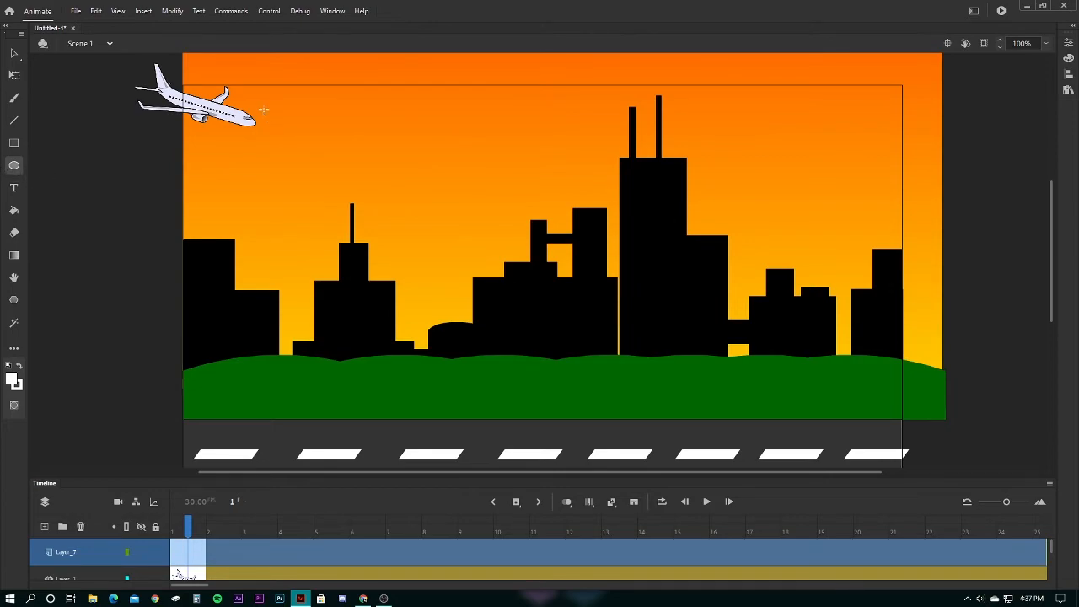
Draw a white cloud from overlapping ovals in the sky just below and beside the plane.
drag(204, 129, 339, 112)
drag(280, 142, 372, 175)
drag(238, 161, 329, 189)
drag(321, 133, 397, 110)
drag(321, 177, 391, 137)
drag(281, 175, 198, 118)
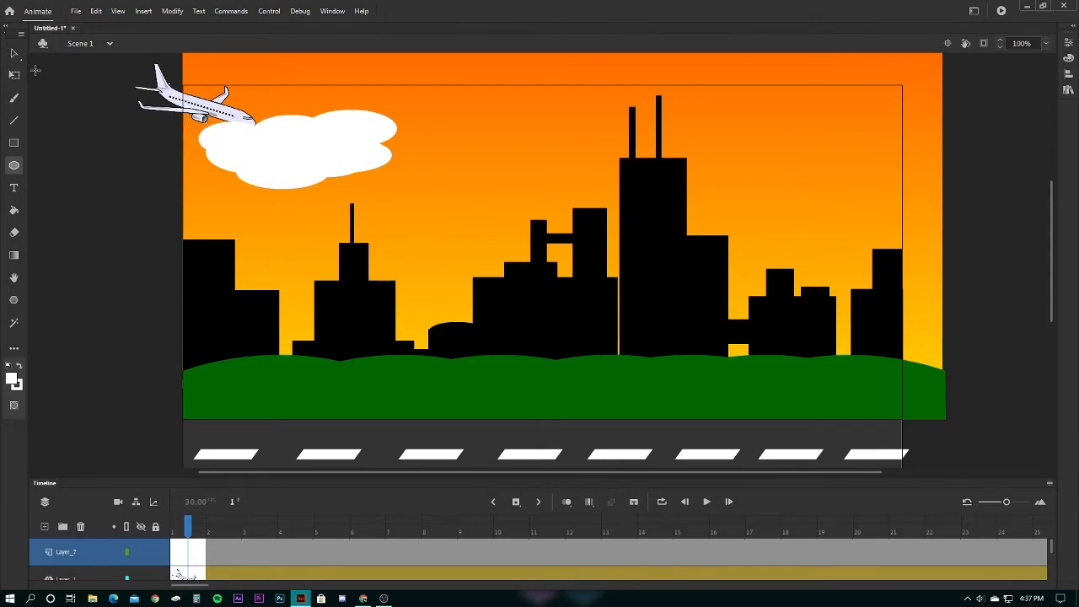
Select only the cloud, scale it down to about two-thirds, and position it just below the plane.
click(14, 75)
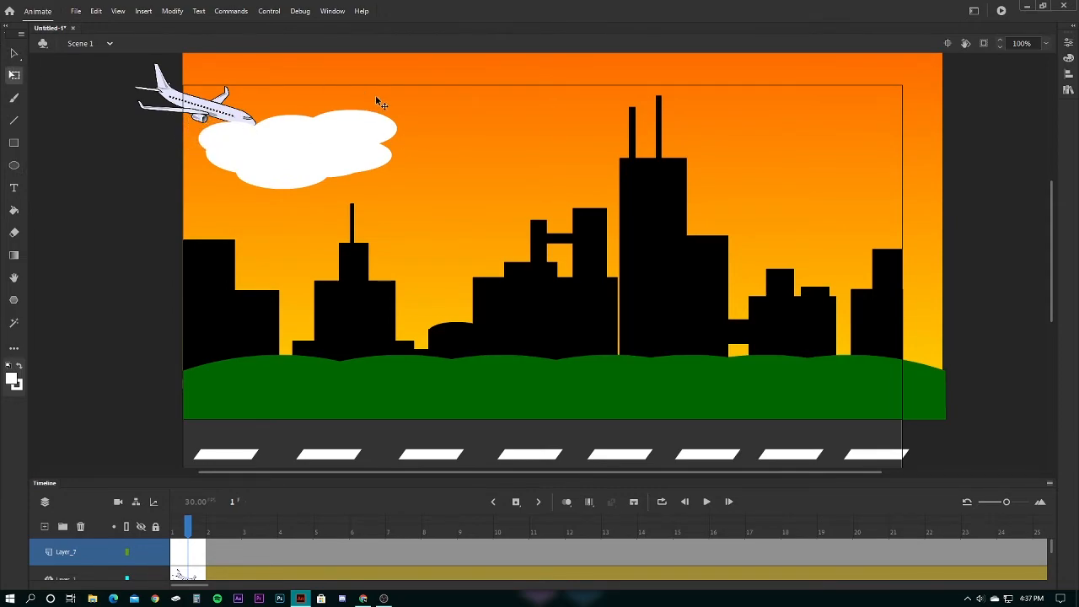
click(418, 105)
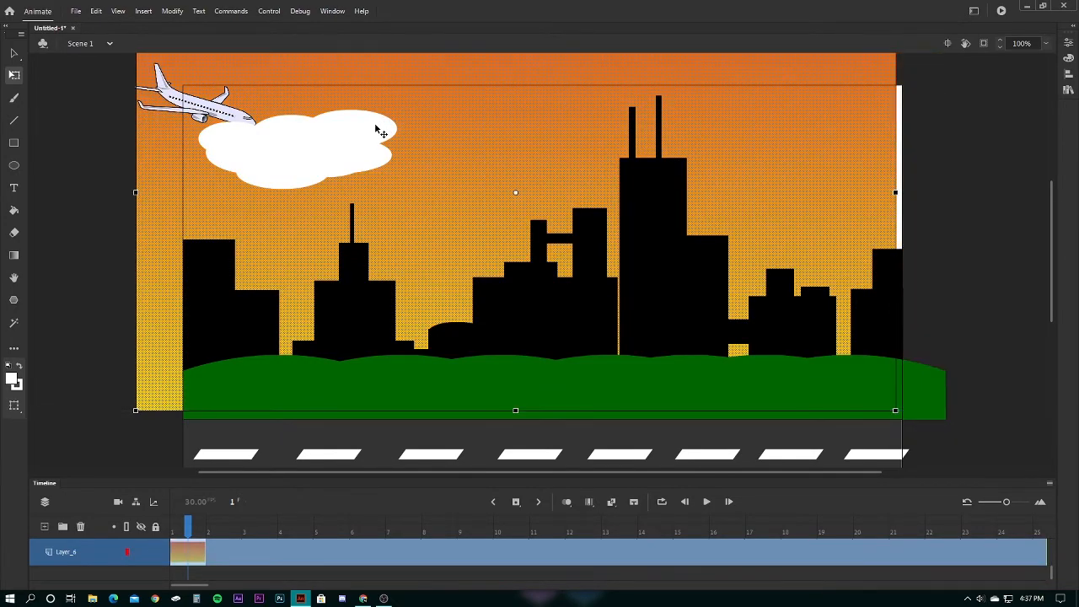
scroll(193, 548, up, 3)
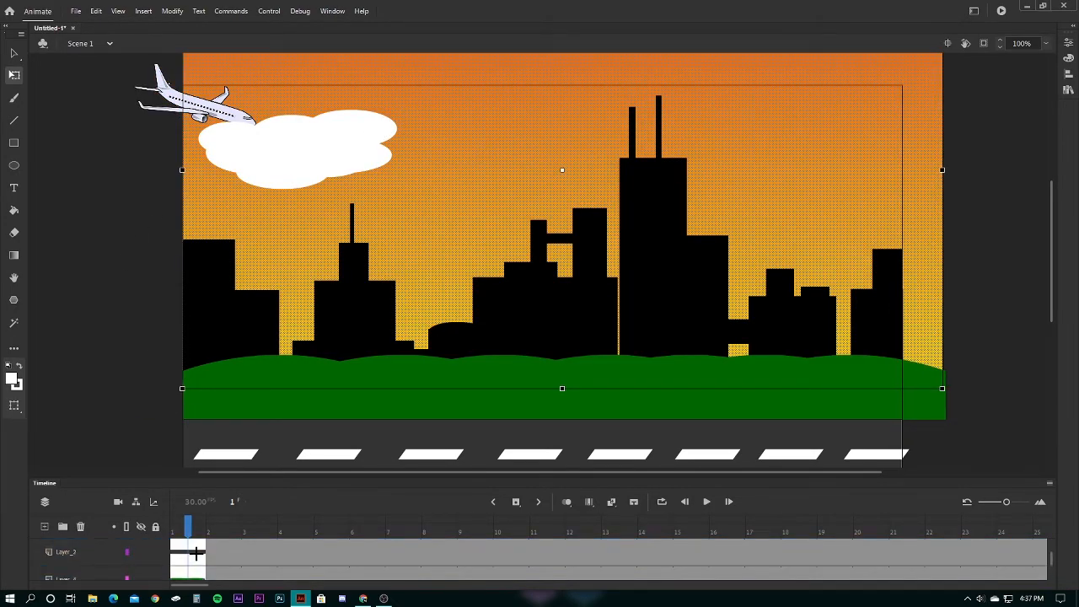
click(195, 554)
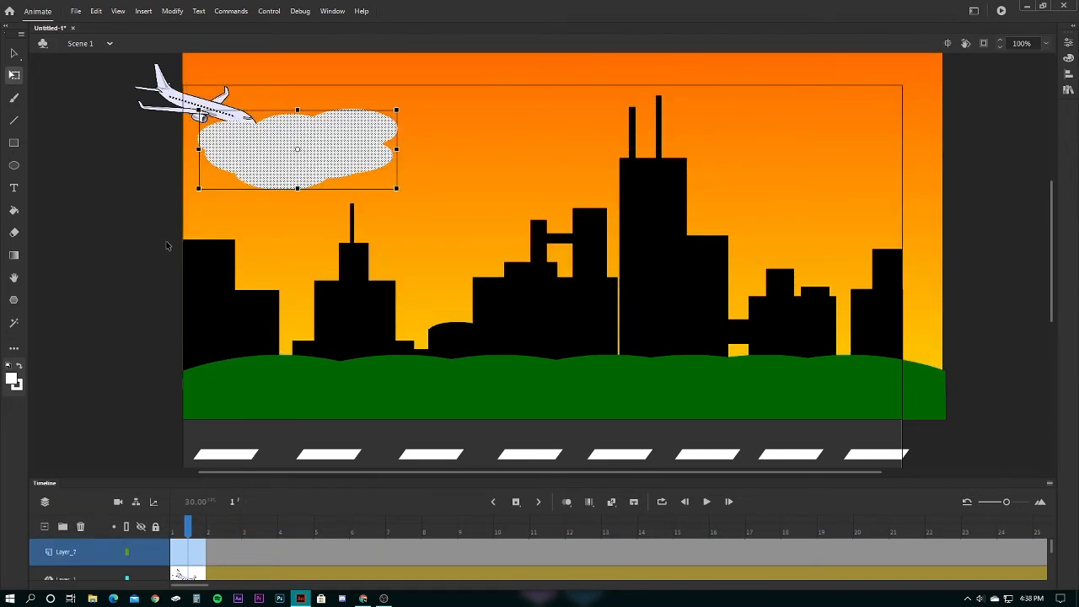
drag(366, 159, 359, 185)
drag(397, 215, 303, 168)
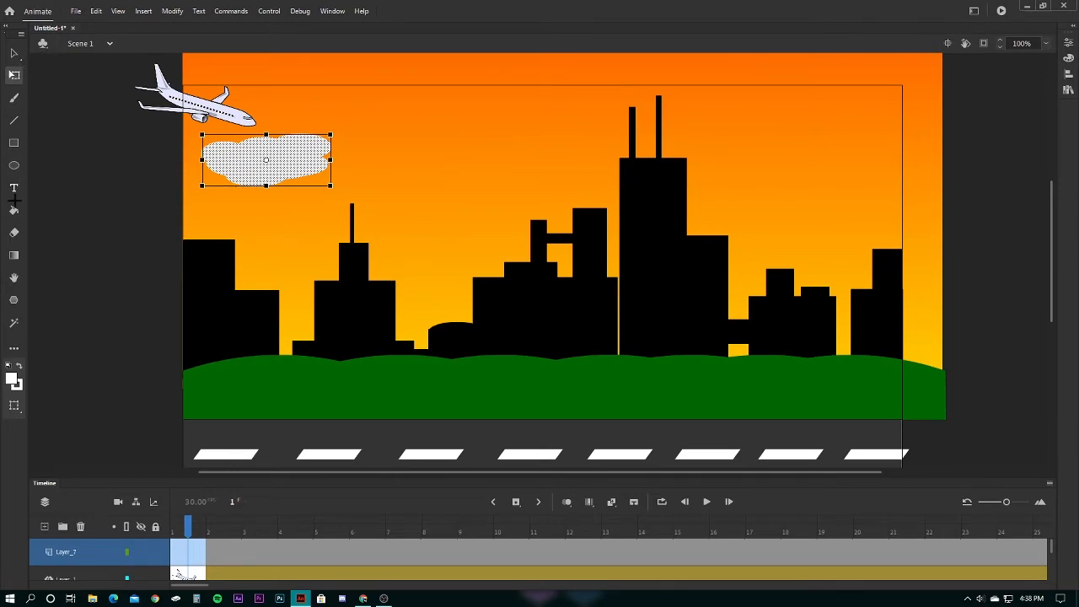
Draw a second white cloud from three overlapping ovals in the sky between the first cloud and the tallest tower.
click(13, 165)
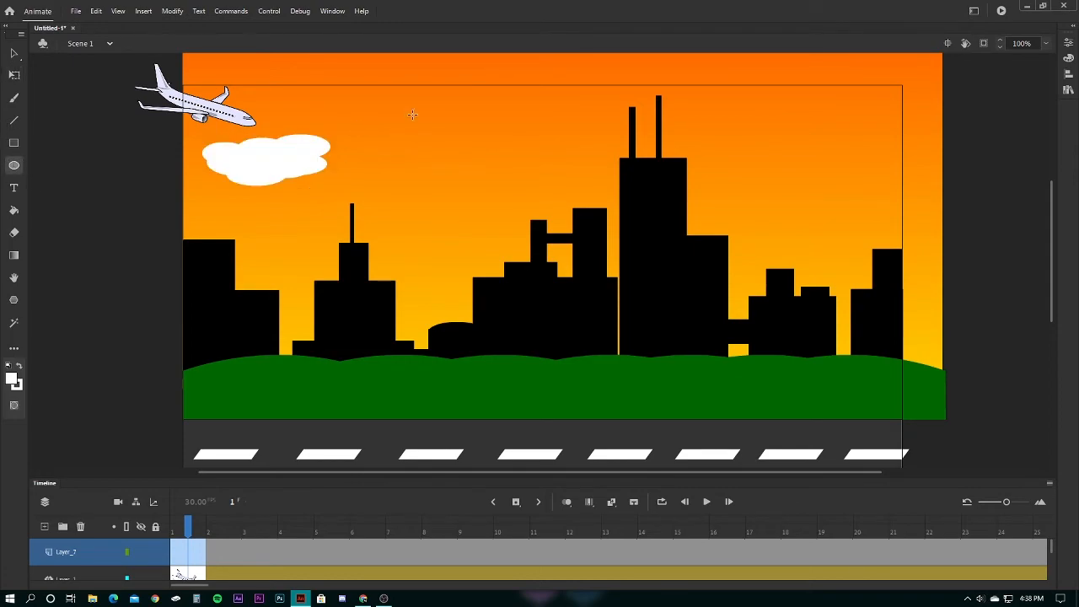
drag(412, 105, 529, 143)
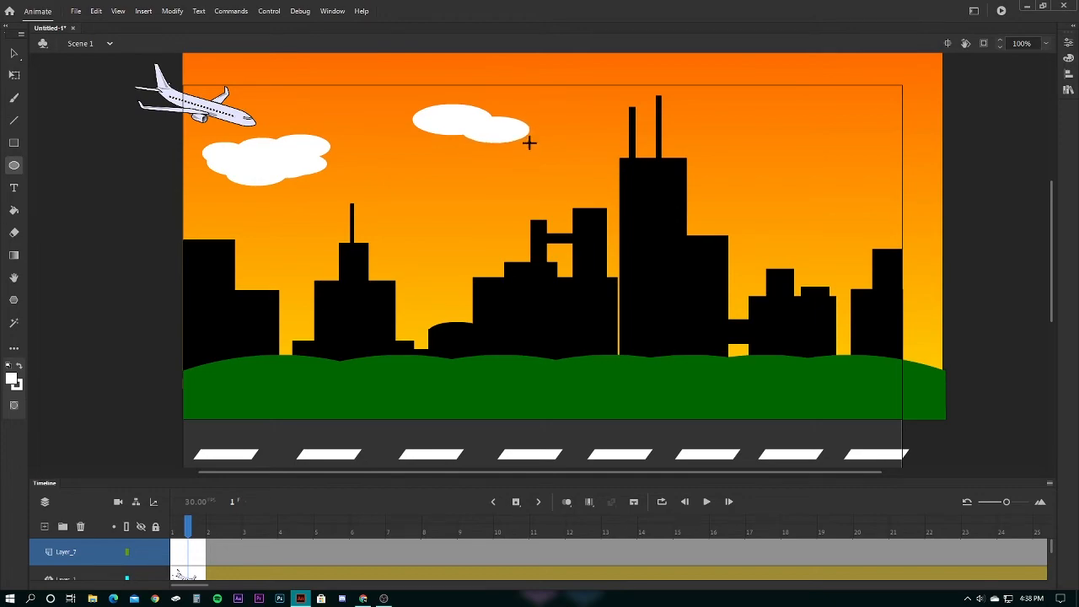
drag(399, 122, 469, 144)
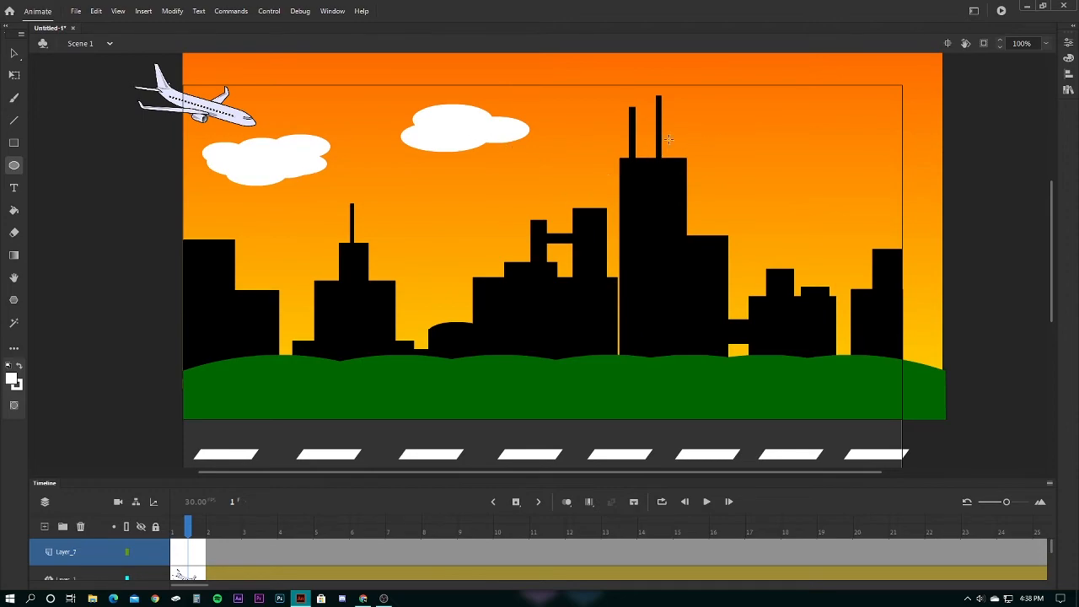
Draw a larger third white cloud from overlapping ovals beside the tallest tower's antennas.
mouse_move(694, 104)
mouse_down()
mouse_move(789, 142)
mouse_move(672, 159)
mouse_up()
drag(722, 131, 819, 171)
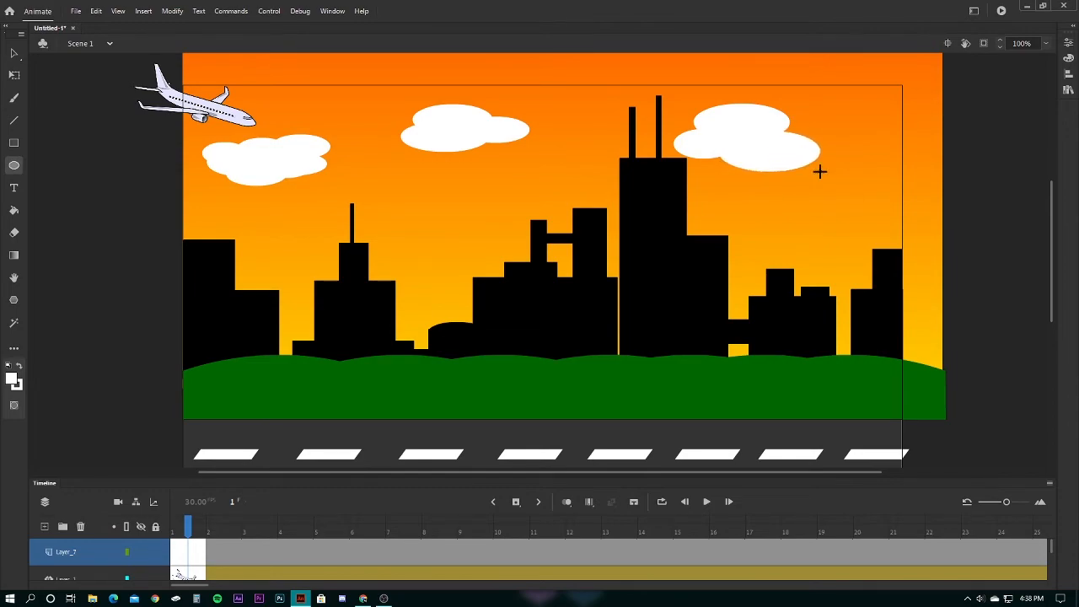
drag(754, 146, 696, 172)
drag(745, 138, 849, 104)
key(ctrl+z)
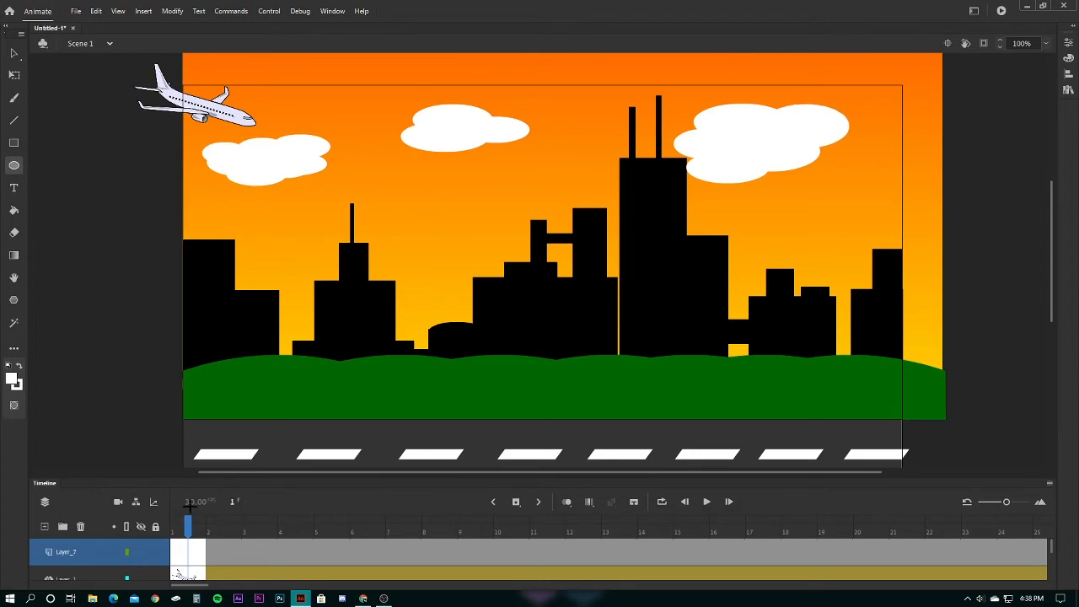
Convert the three clouds on Layer_7 to one symbol and create a motion tween for it.
click(197, 553)
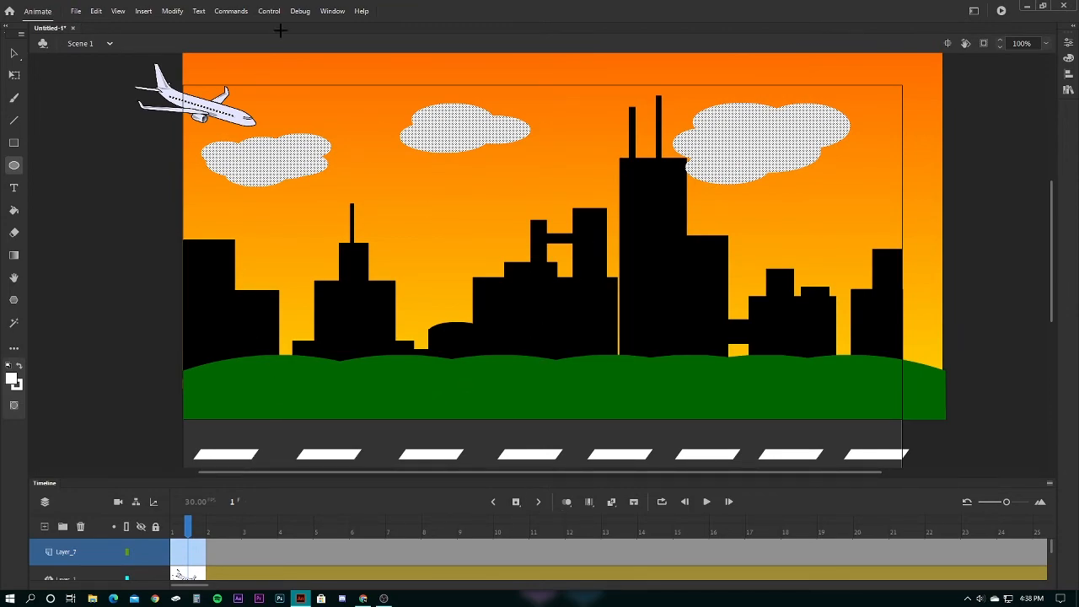
click(172, 10)
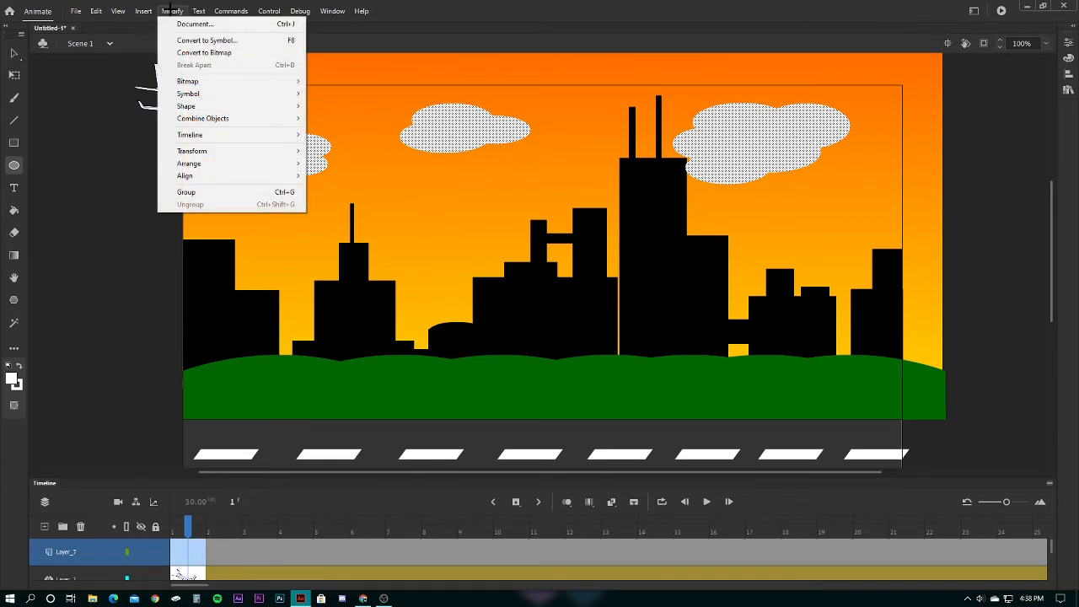
click(213, 40)
click(549, 100)
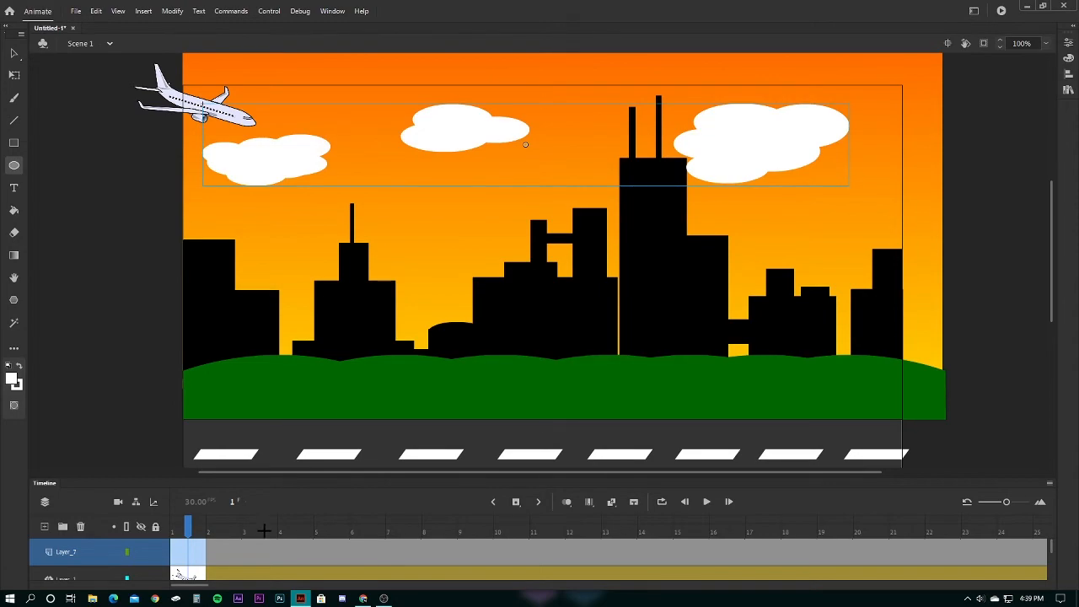
right_click(202, 545)
click(299, 221)
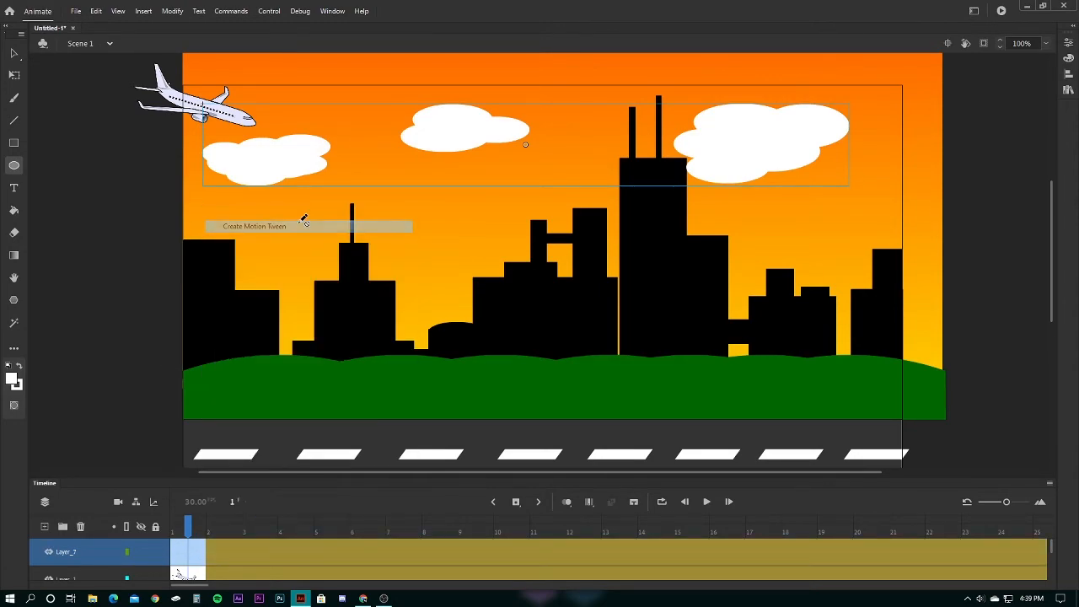
At frame 30, move the tweened clouds across the sky to just beyond the stage's right edge.
click(279, 154)
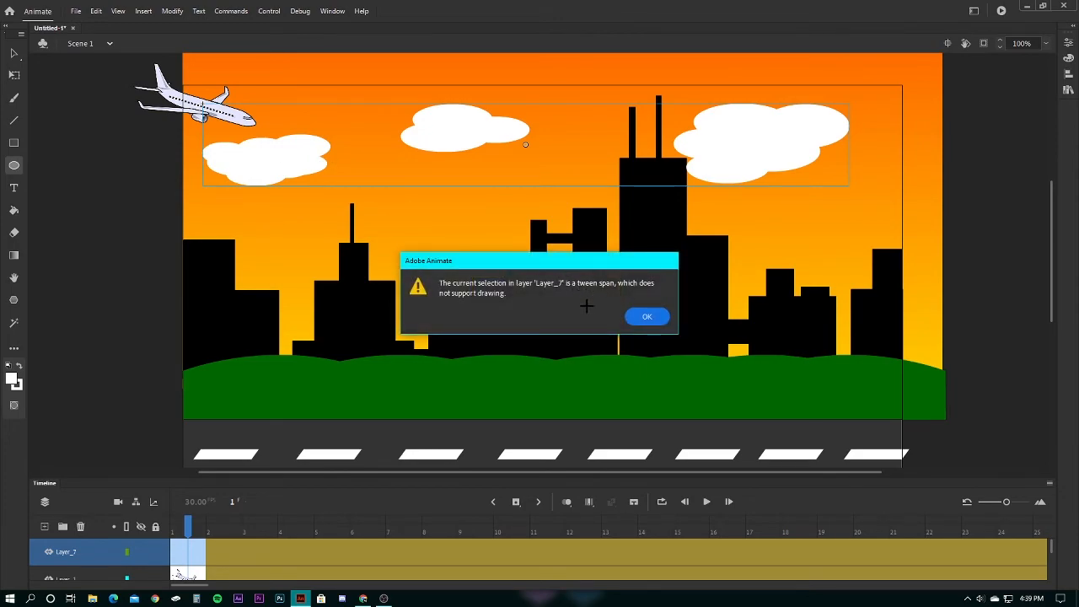
click(646, 315)
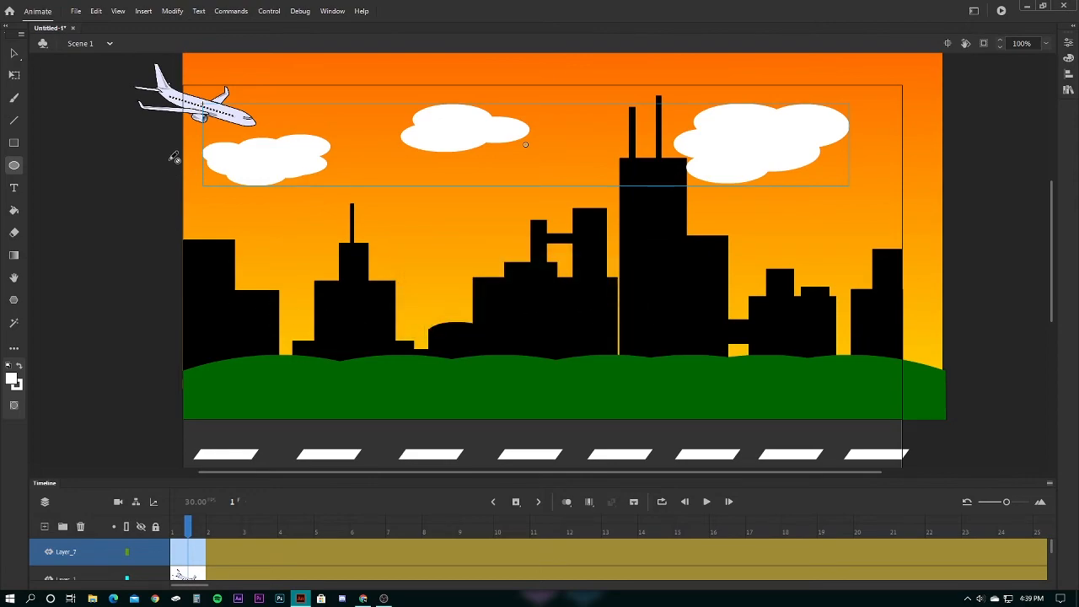
click(15, 53)
mouse_move(267, 162)
mouse_down()
mouse_move(918, 164)
mouse_move(259, 171)
mouse_move(263, 161)
mouse_up()
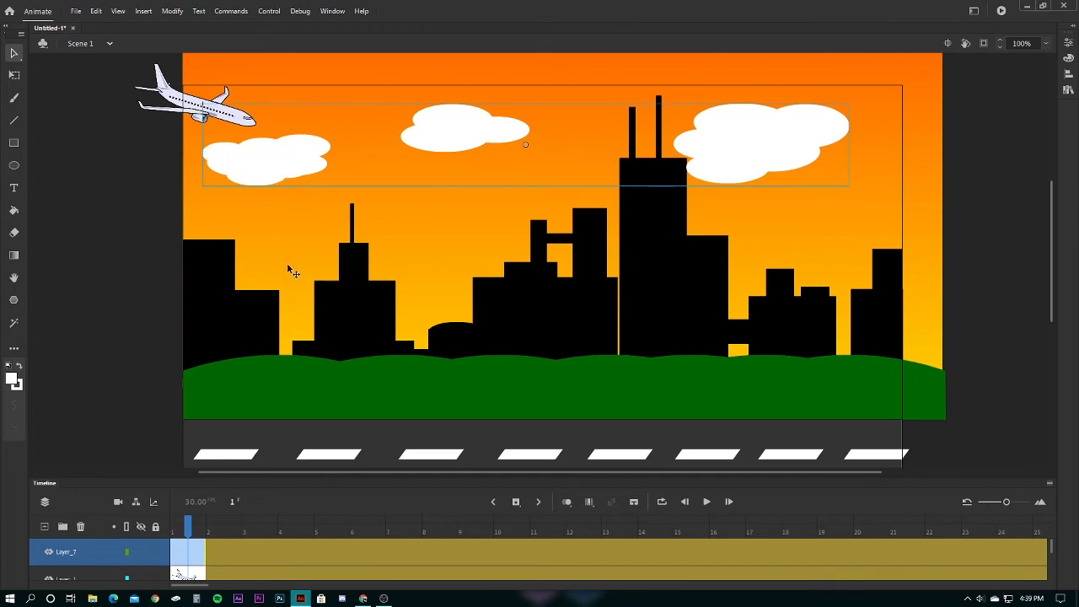
drag(194, 527, 603, 509)
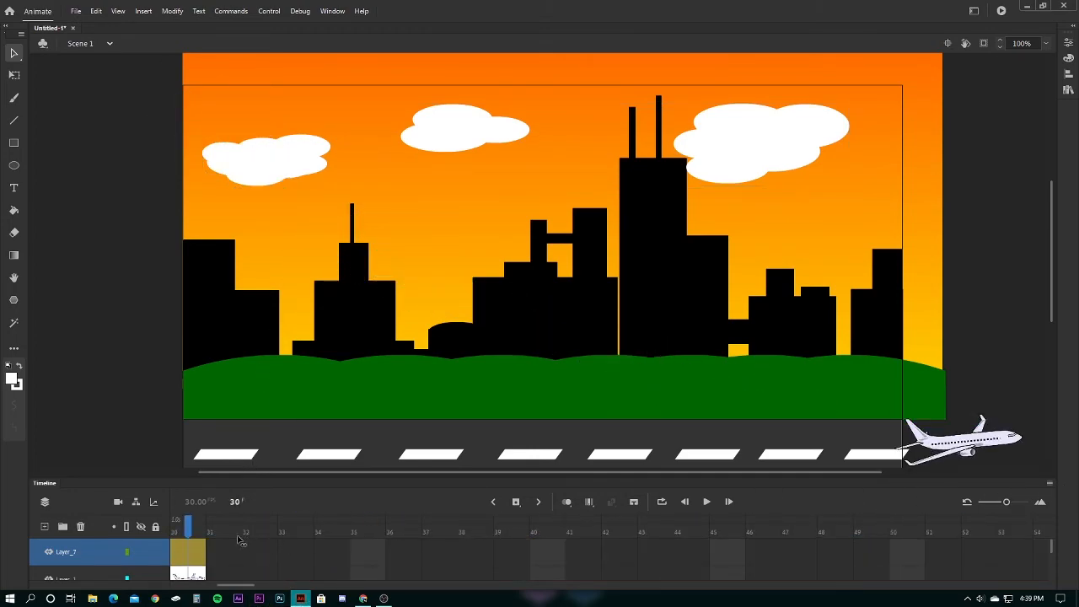
drag(259, 165, 1015, 153)
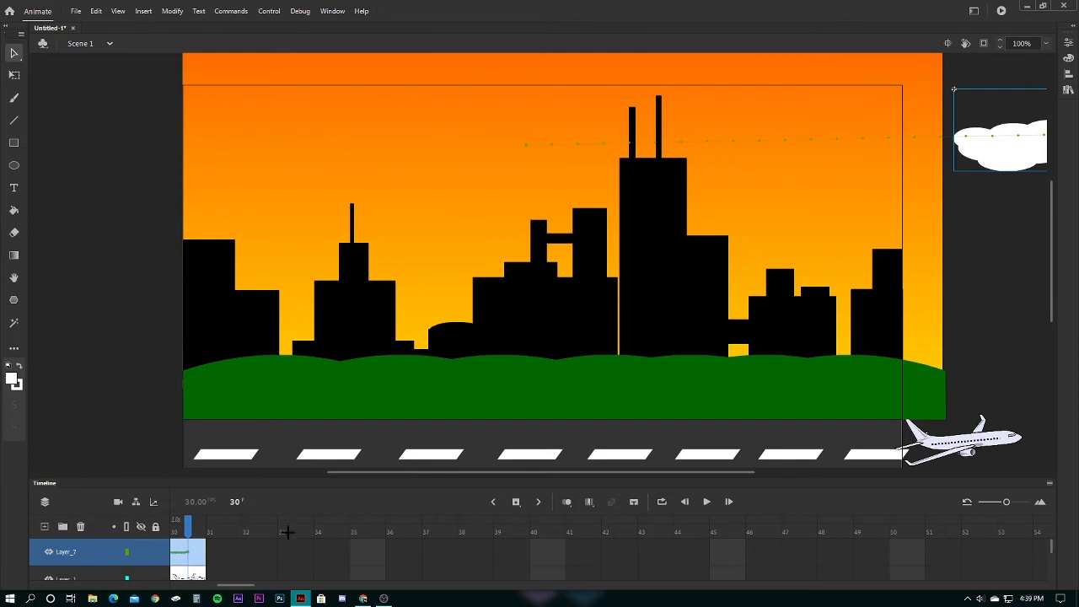
Play the animation to preview the motion of the plane and the clouds.
click(706, 502)
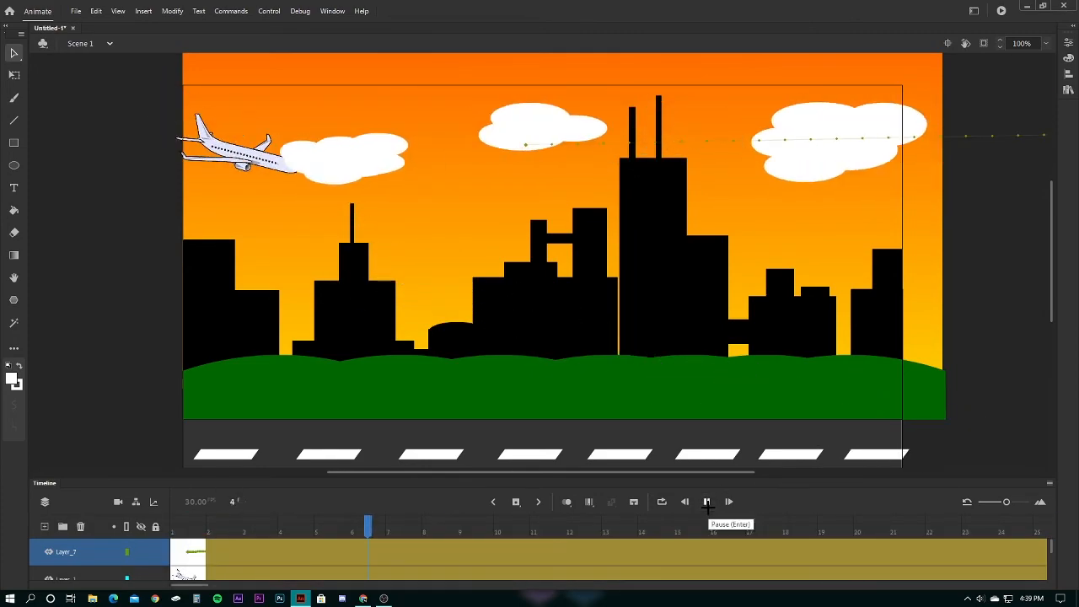
click(706, 501)
click(706, 502)
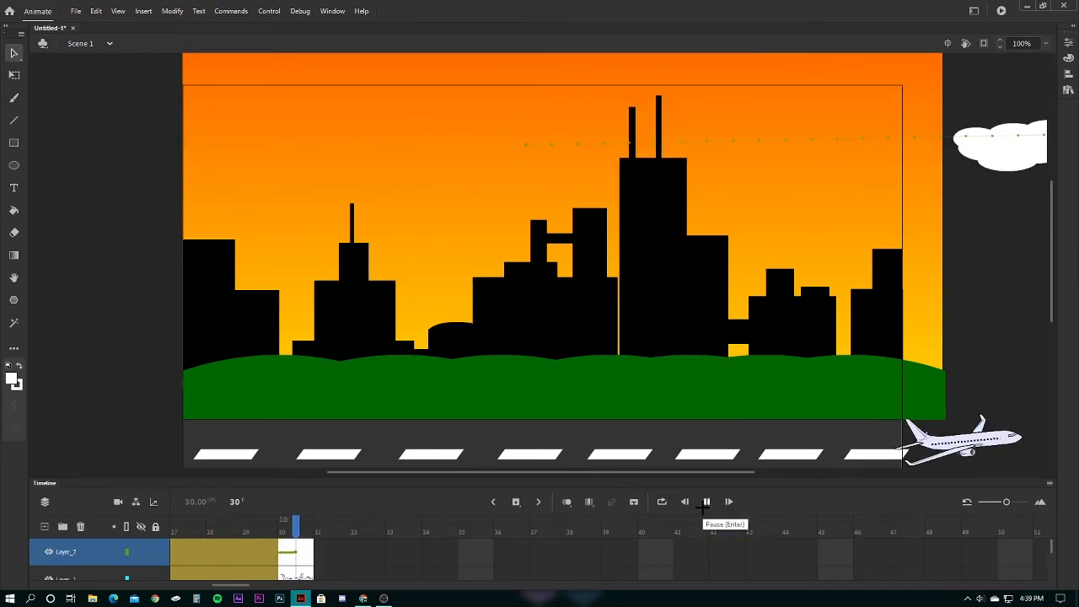
On frame 1 of Layer_8, just above the sky layer, draw a yellow circle as the sun between the middle cloud and the tallest tower.
drag(295, 524, 15, 558)
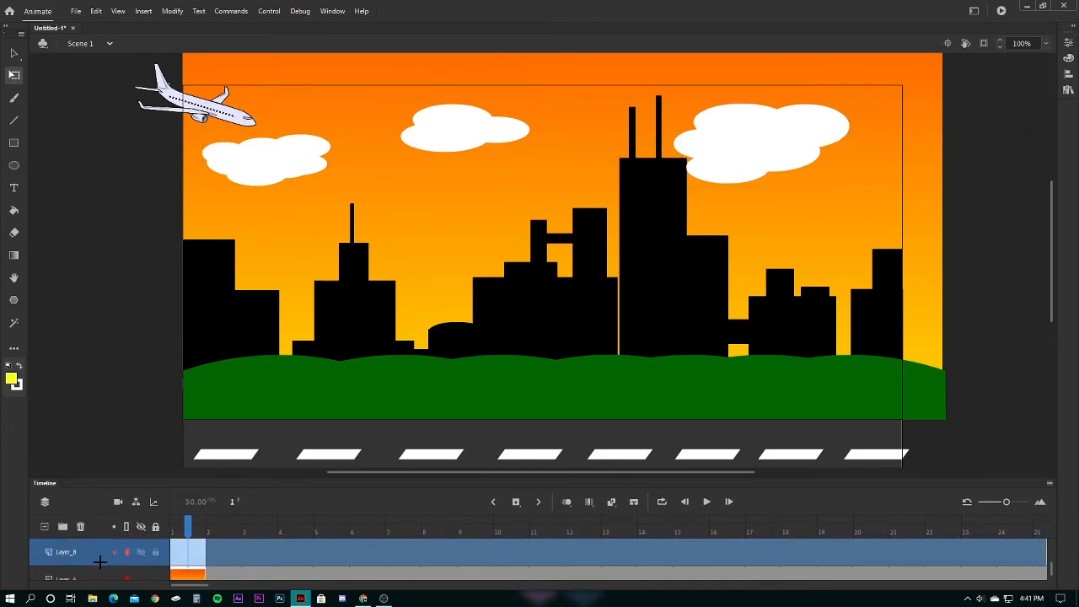
click(120, 552)
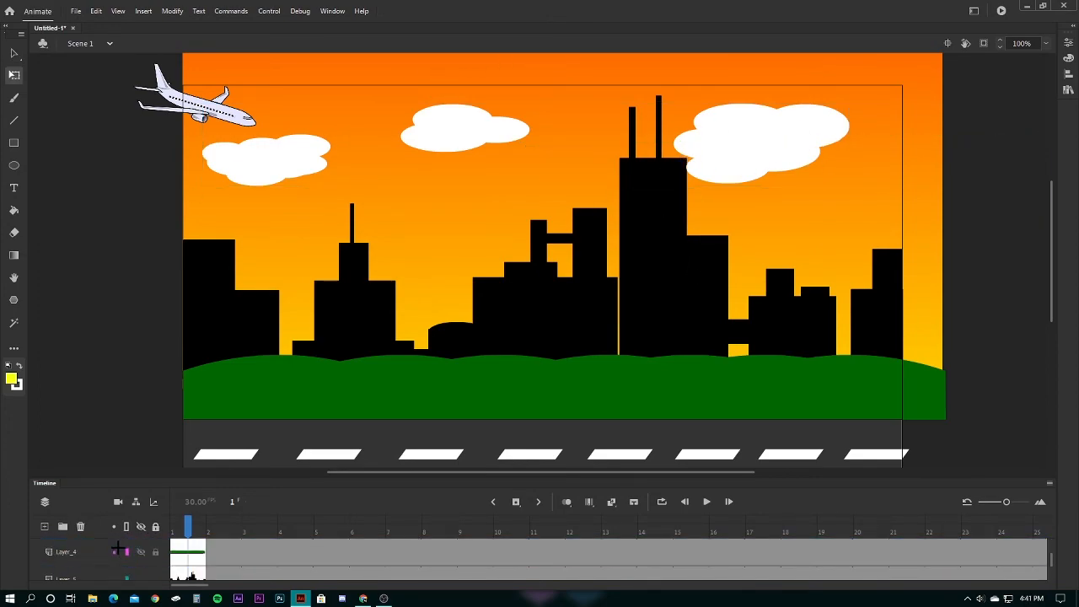
scroll(113, 543, down, 2)
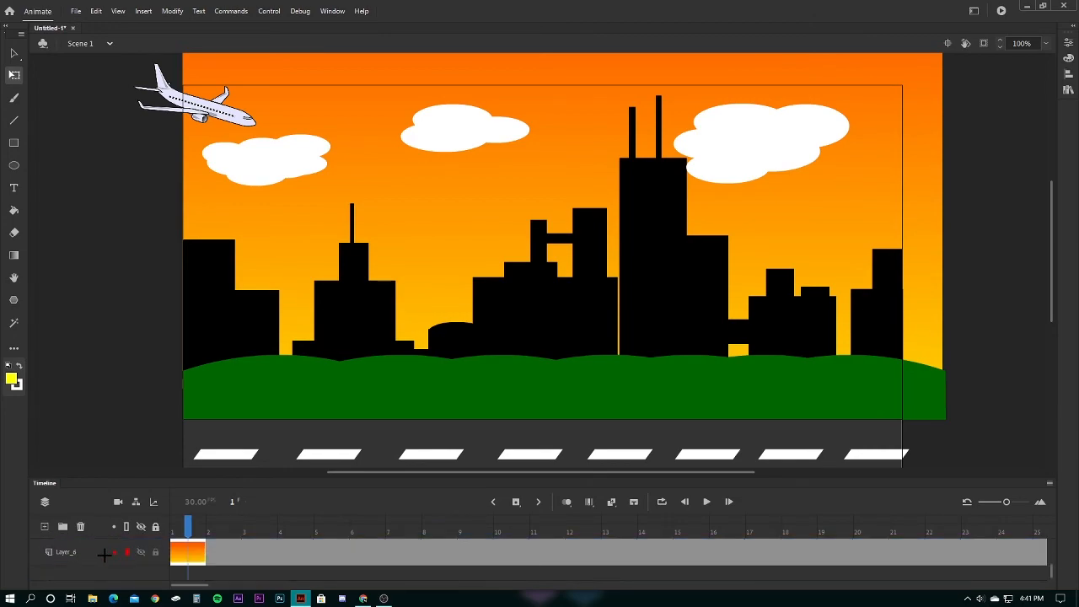
scroll(105, 554, up, 1)
scroll(106, 558, down, 1)
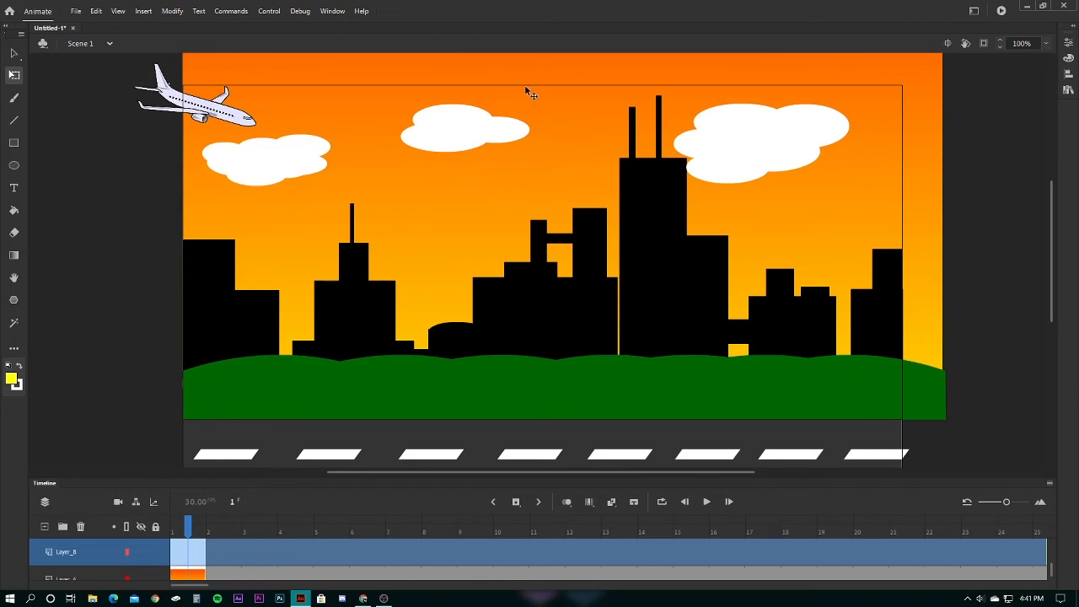
click(14, 164)
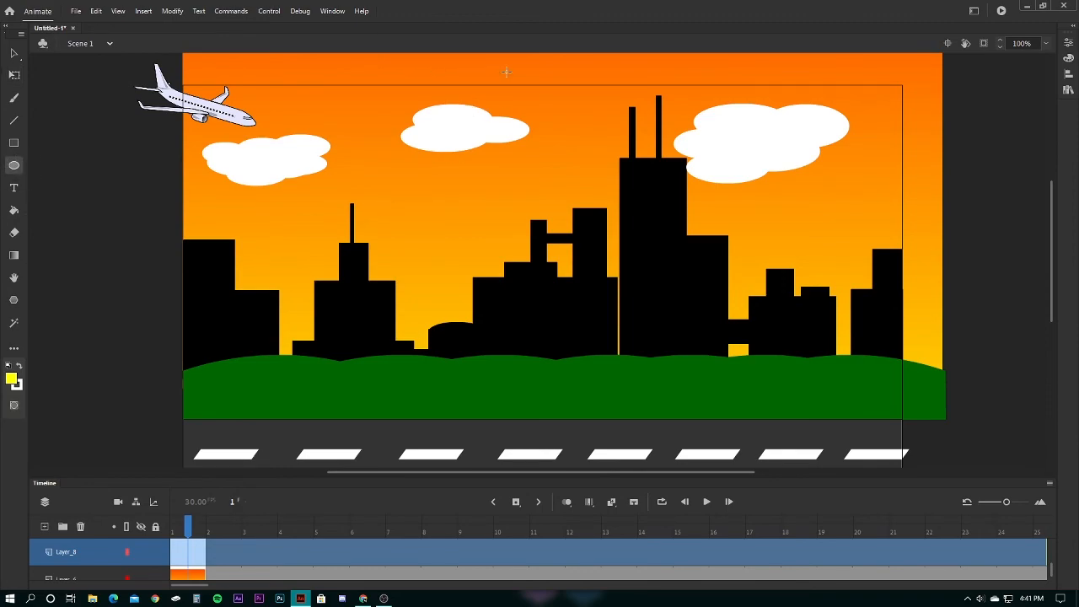
drag(516, 60, 573, 114)
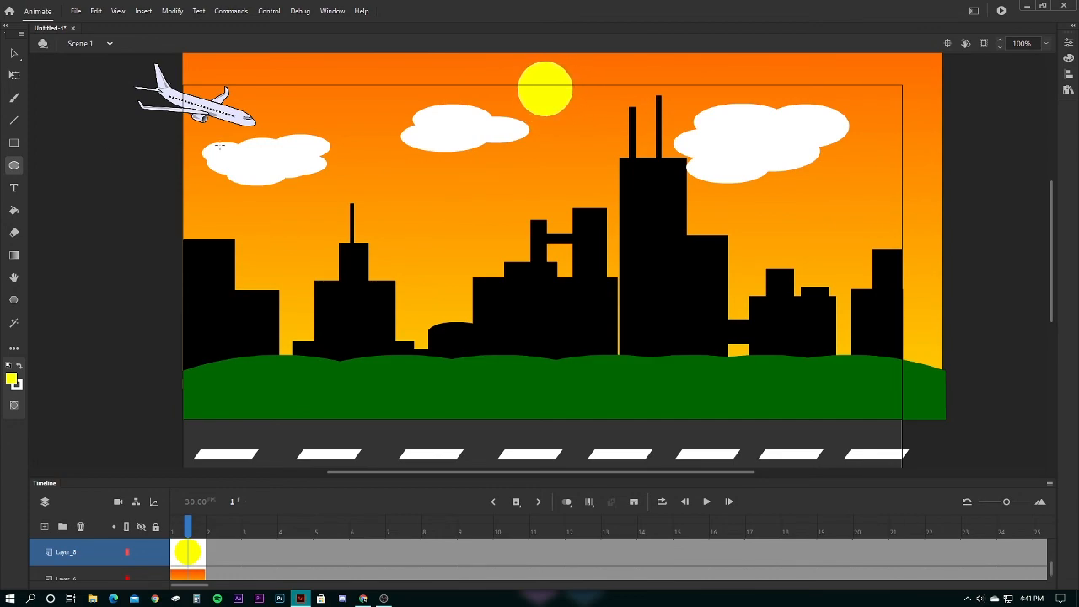
Convert the yellow sun on Layer_8 to a movie clip symbol and create a motion tween for it.
click(14, 52)
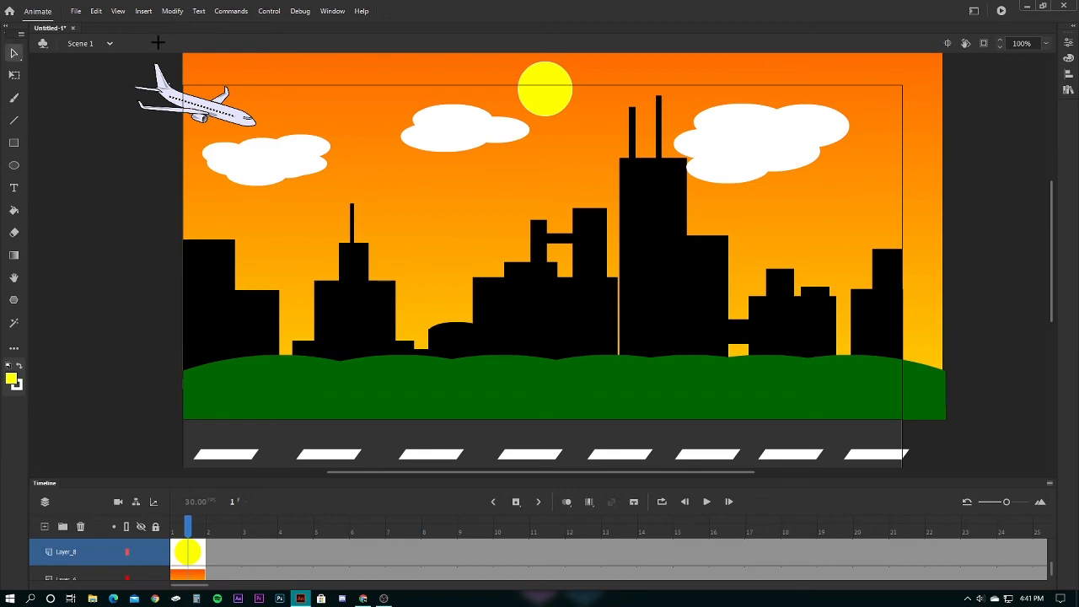
click(571, 100)
click(661, 111)
click(539, 70)
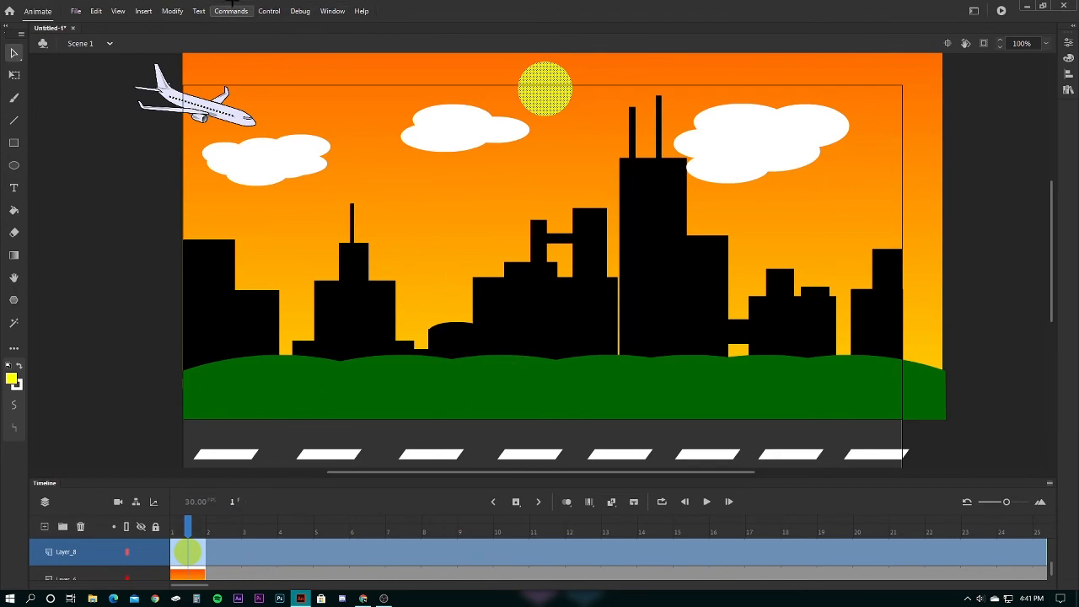
click(172, 10)
click(183, 39)
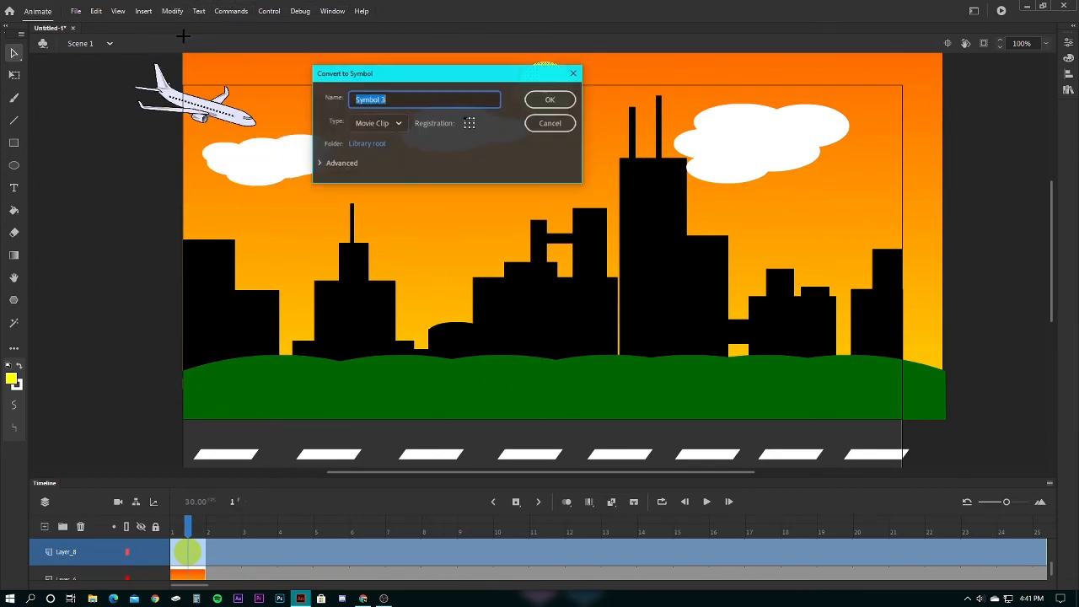
click(548, 99)
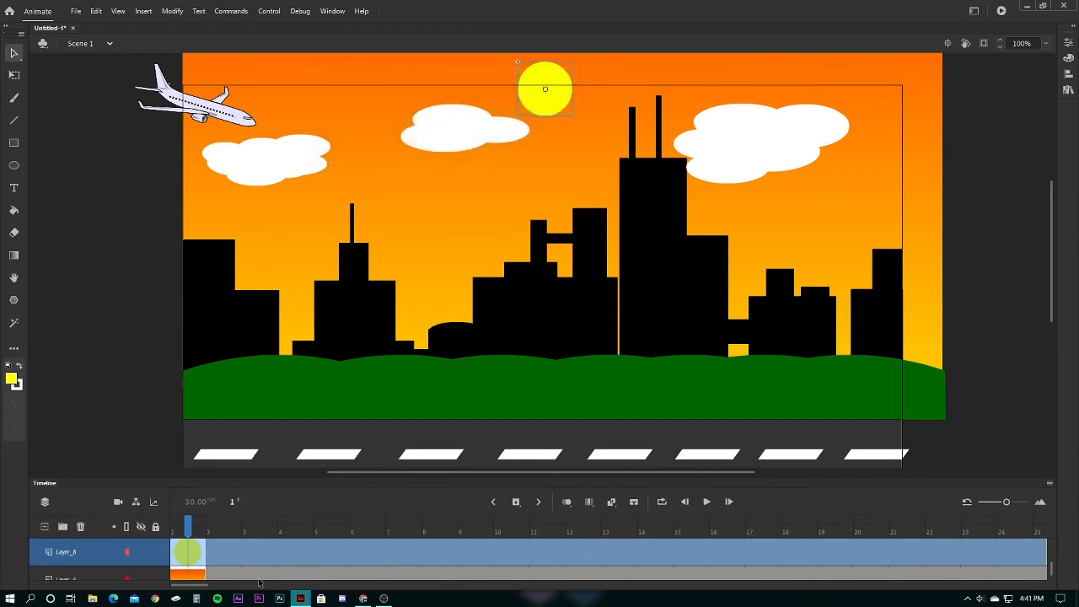
right_click(200, 551)
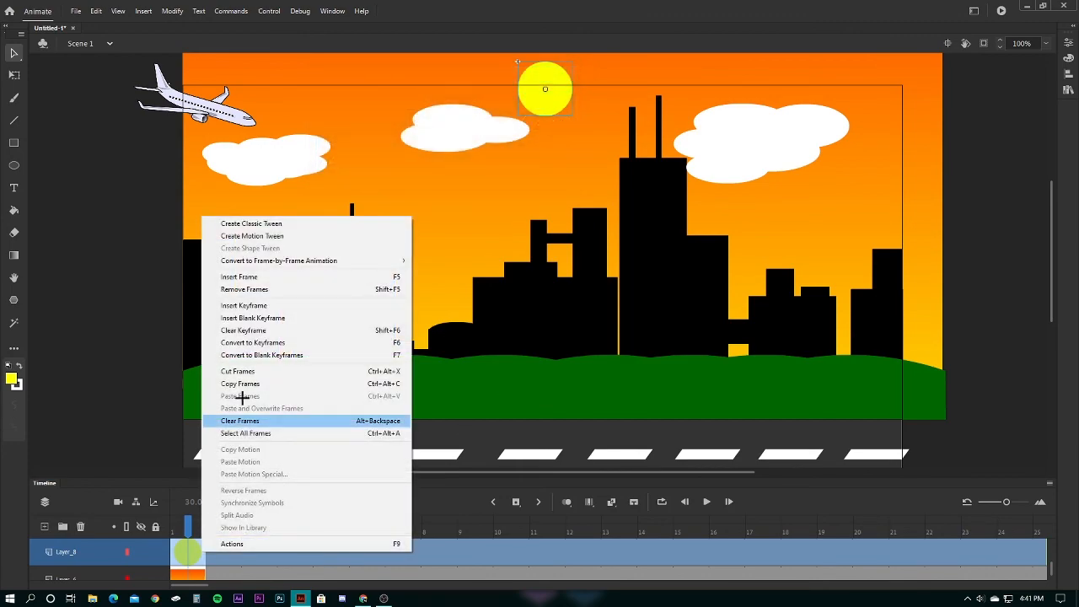
click(319, 237)
At frame 30, move the sun straight down behind the green hills and play the animation to preview the sunset.
key(Return)
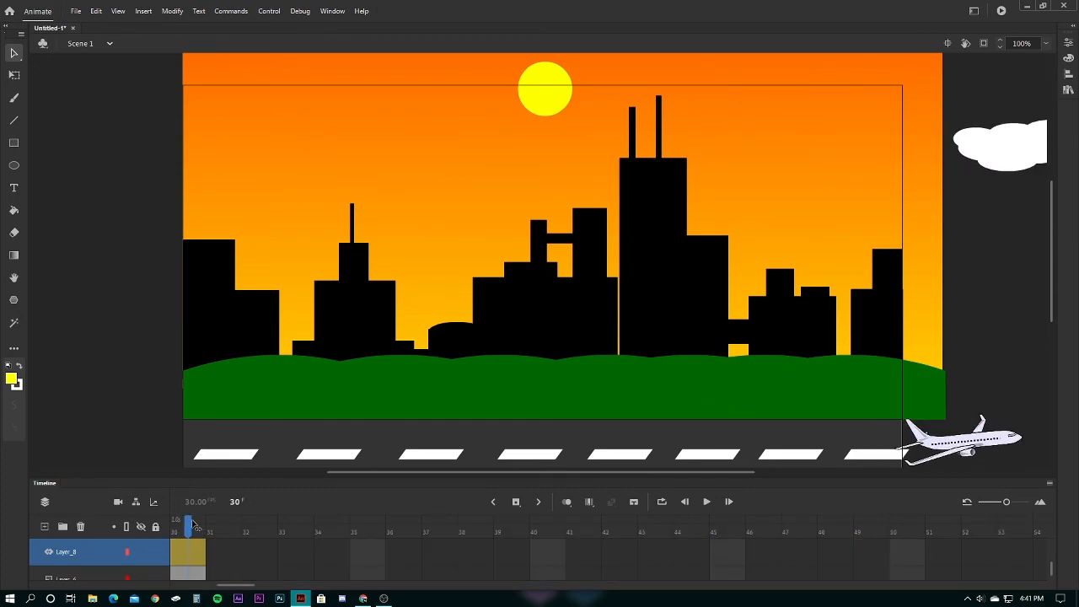
drag(557, 104, 556, 398)
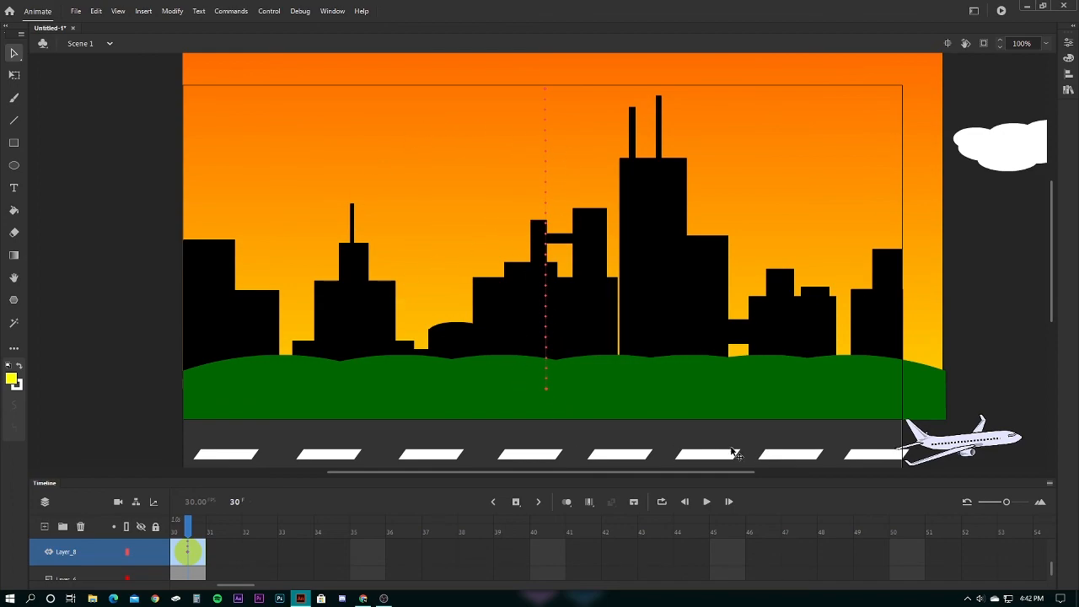
click(707, 501)
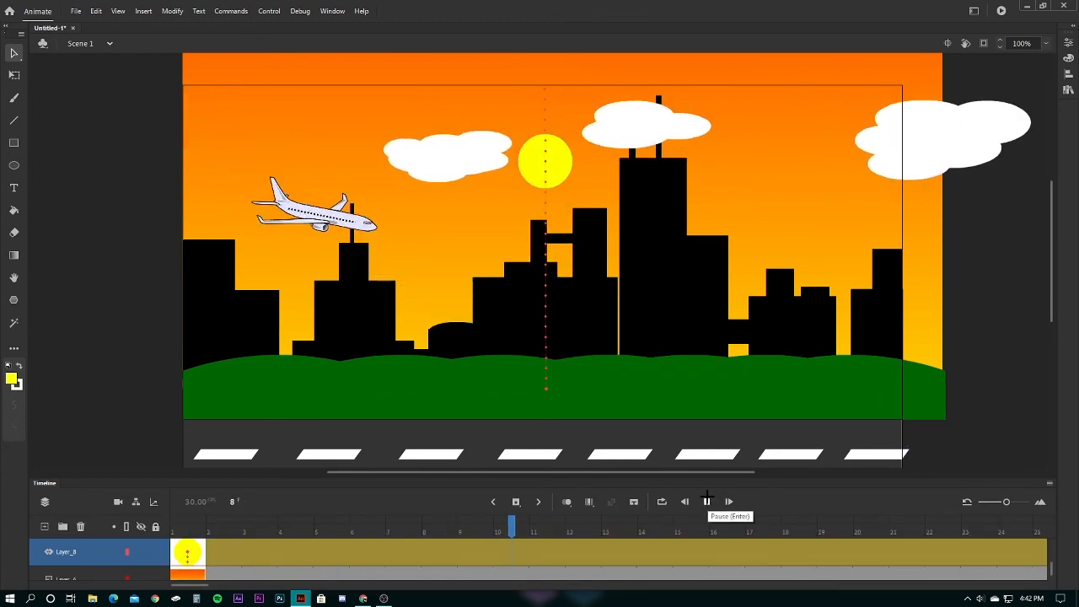
click(707, 502)
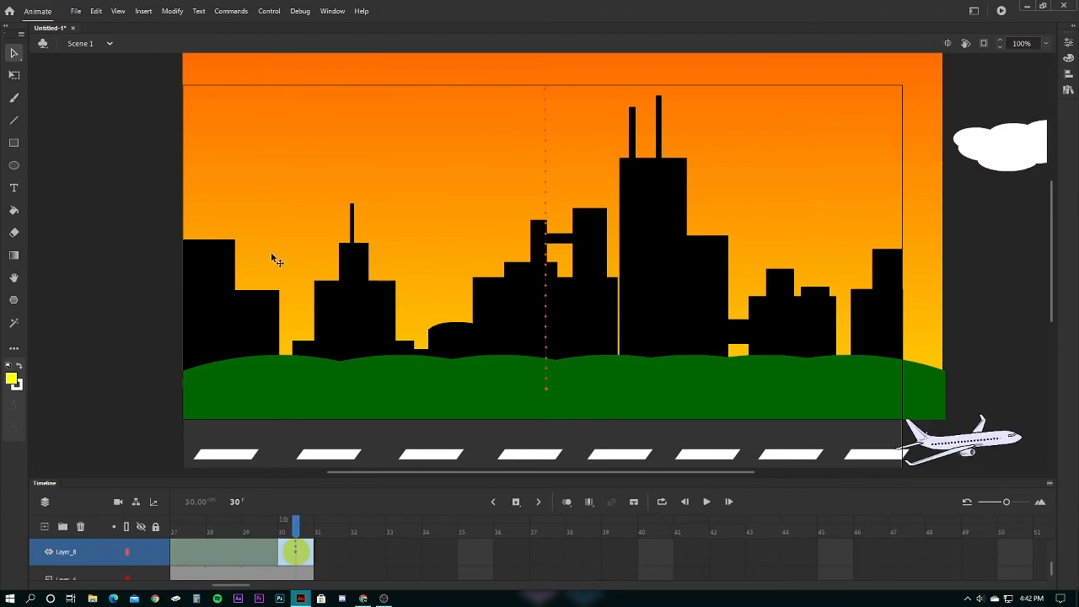
key(super)
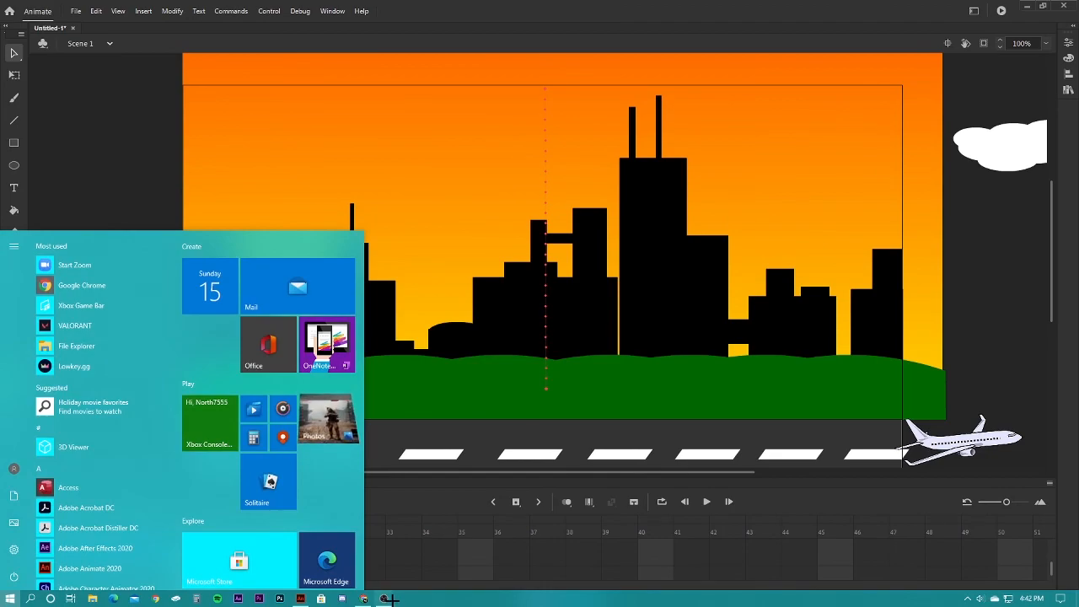
click(384, 598)
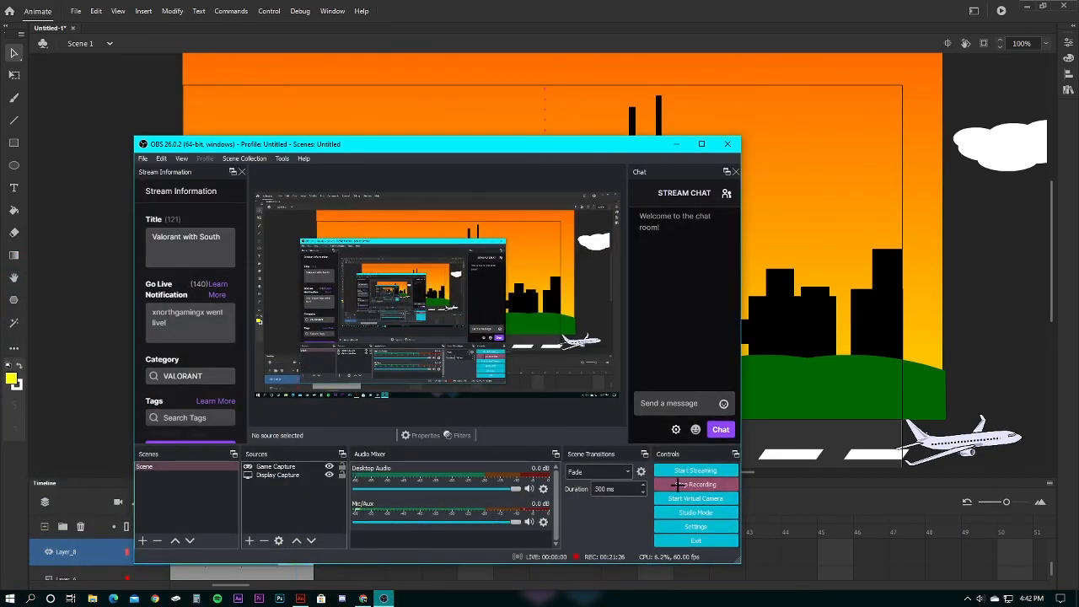